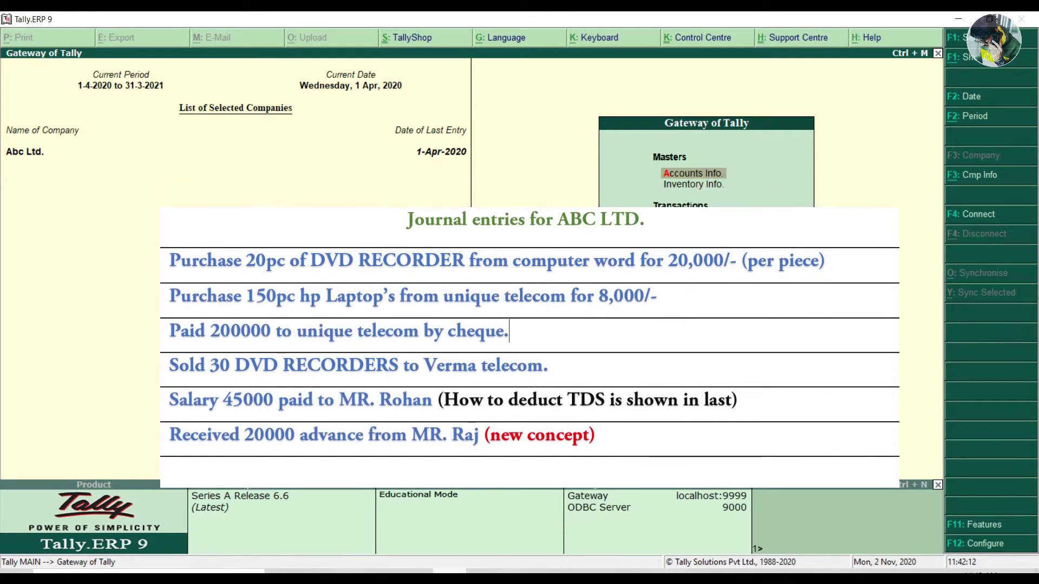
Step: Start a purchase voucher with supplier invoice number 111 dated 1-Apr-2020
{"action": "key", "text": "Down"}
{"action": "key", "text": "v"}
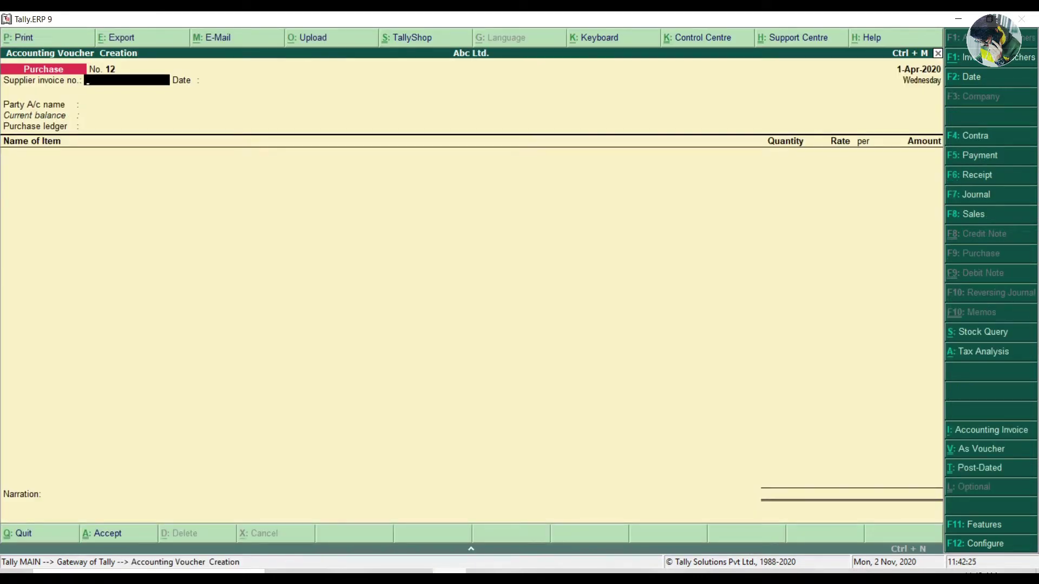
{"action": "type", "text": "111"}
{"action": "key", "text": "Return"}
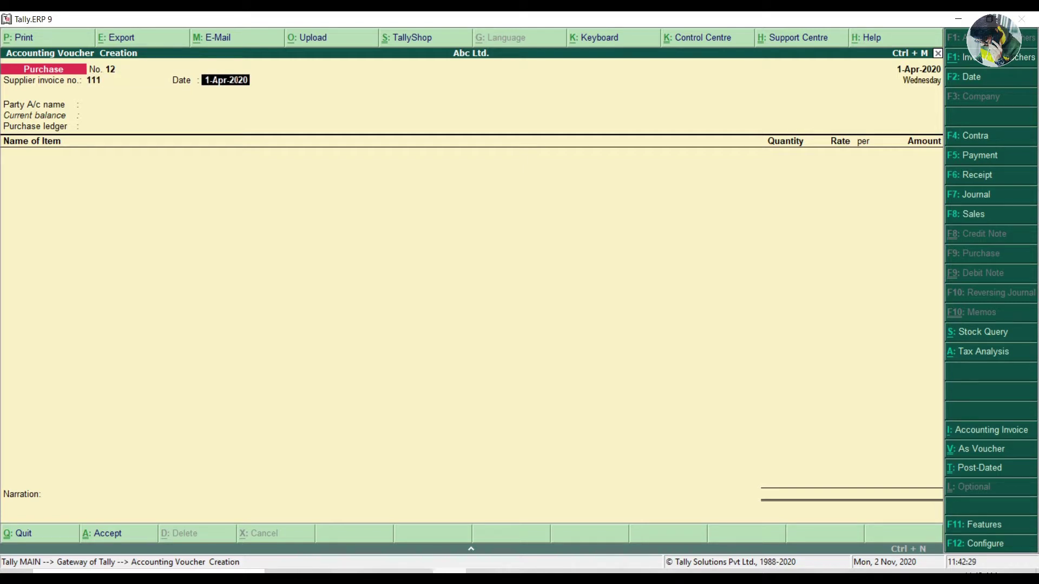
{"action": "key", "text": "Return"}
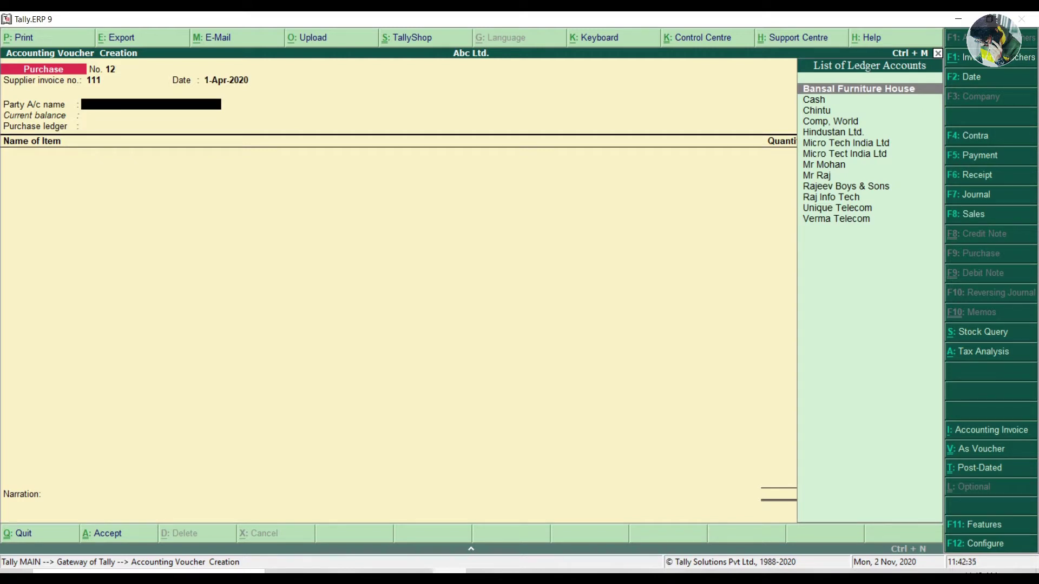
Step: Set the purchase voucher's party account to Comp, World and its purchase ledger to Purchase 18%
{"action": "type", "text": "Com"}
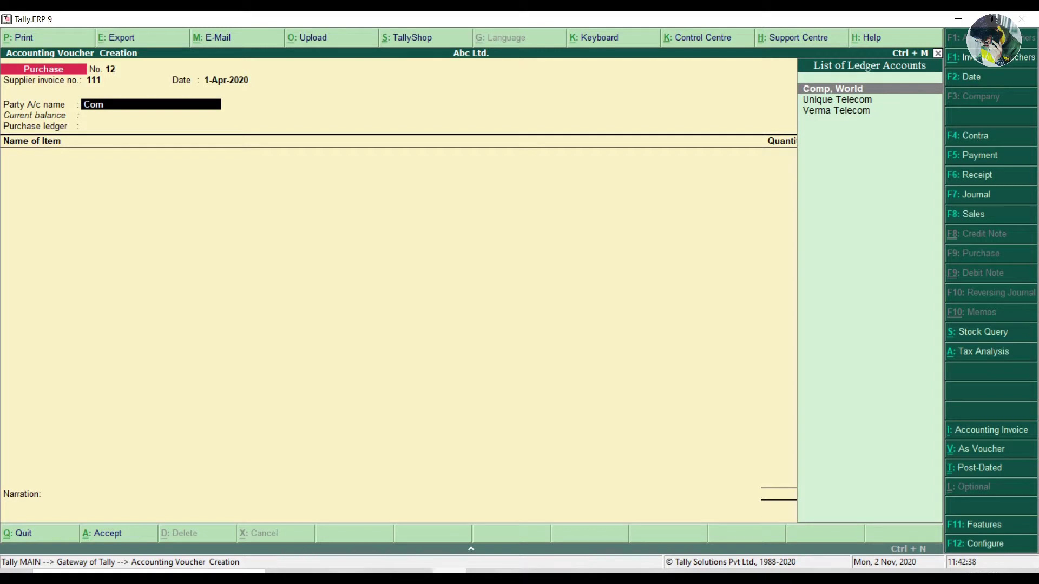
{"action": "key", "text": "Return"}
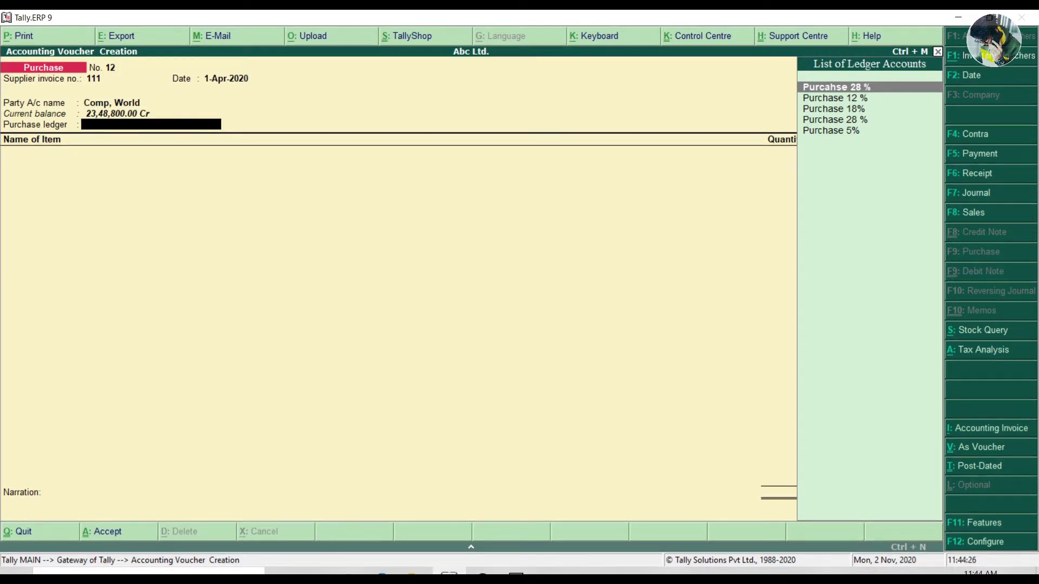
{"action": "key", "text": "Down"}
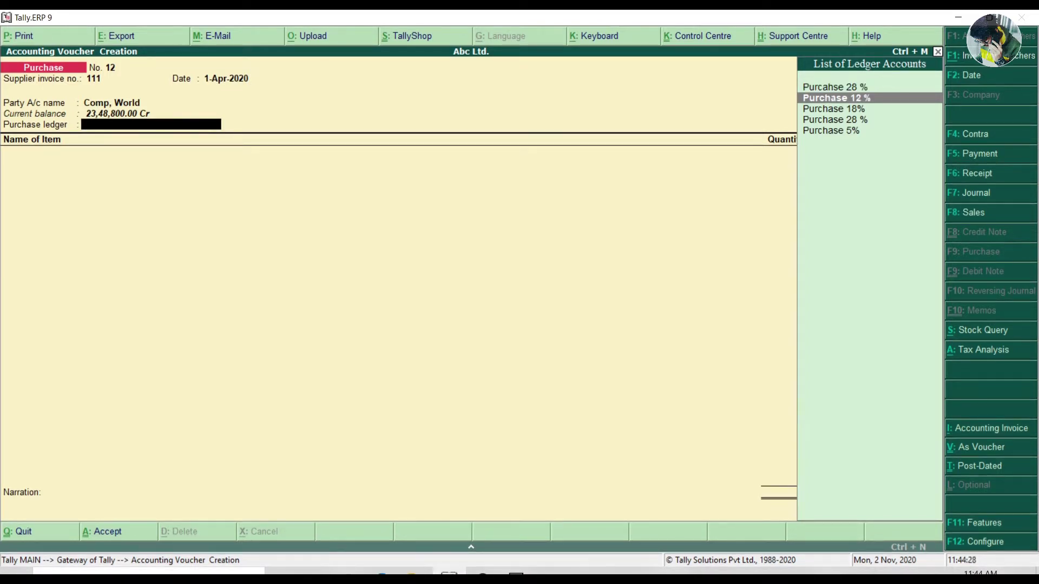
{"action": "key", "text": "Down"}
{"action": "key", "text": "Return"}
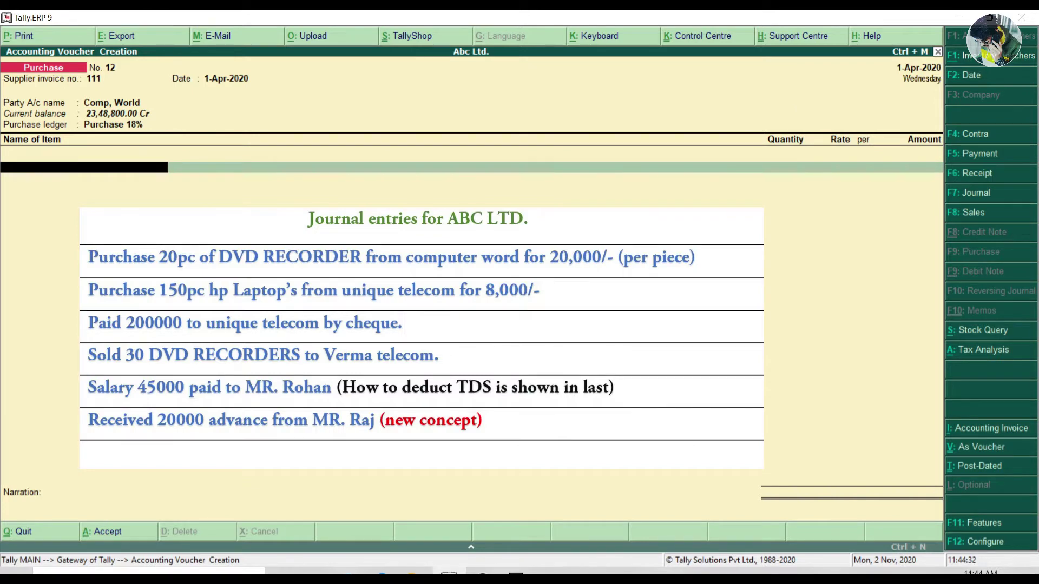
Step: Enter DVD RECORDERS as the only stock item, with a quantity of 20 pc at a rate of 20,000 per piece
{"action": "type", "text": "dv"}
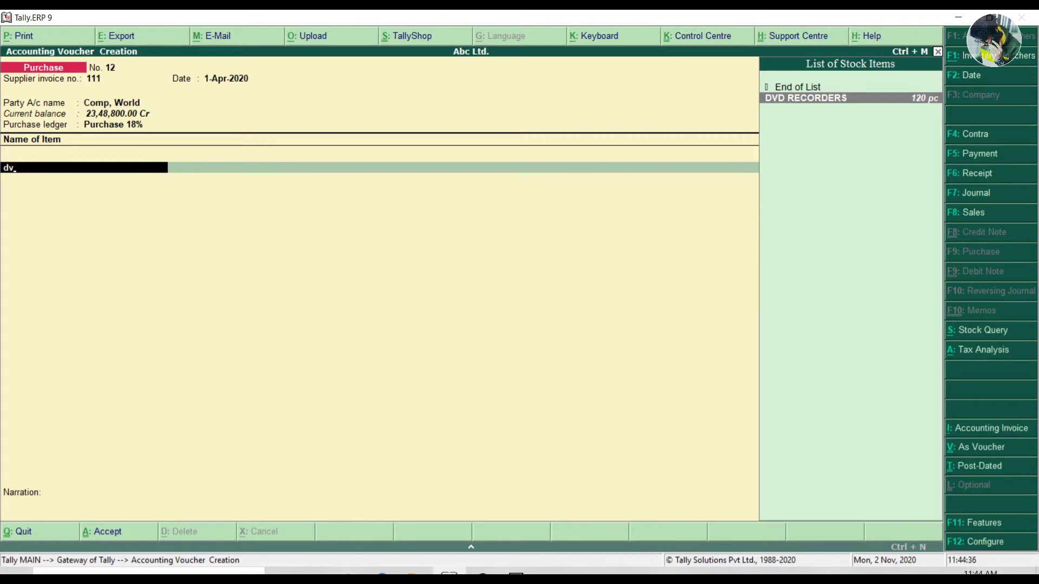
{"action": "key", "text": "Return"}
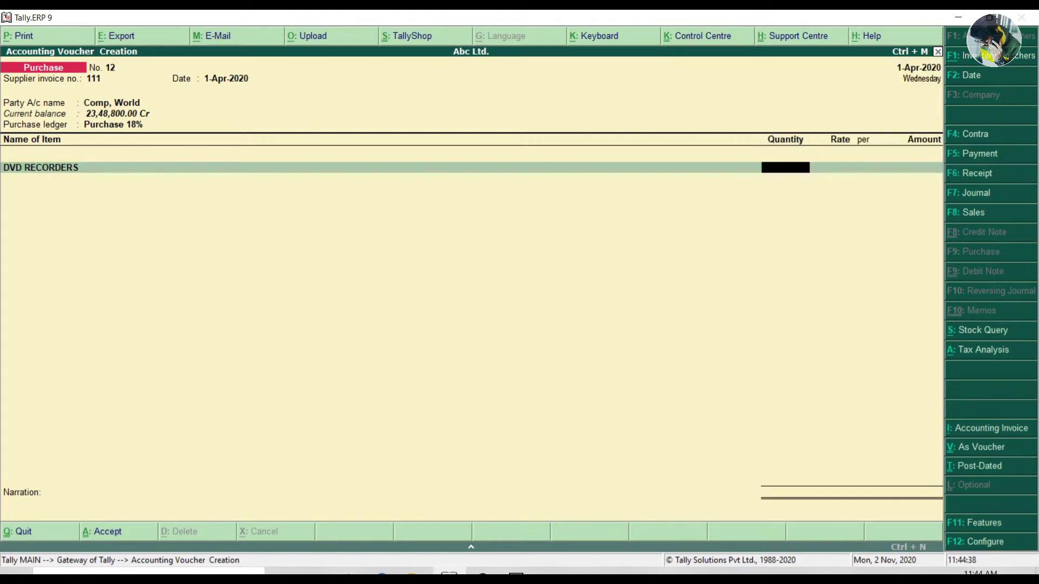
{"action": "type", "text": "20"}
{"action": "key", "text": "Return"}
{"action": "type", "text": "2"}
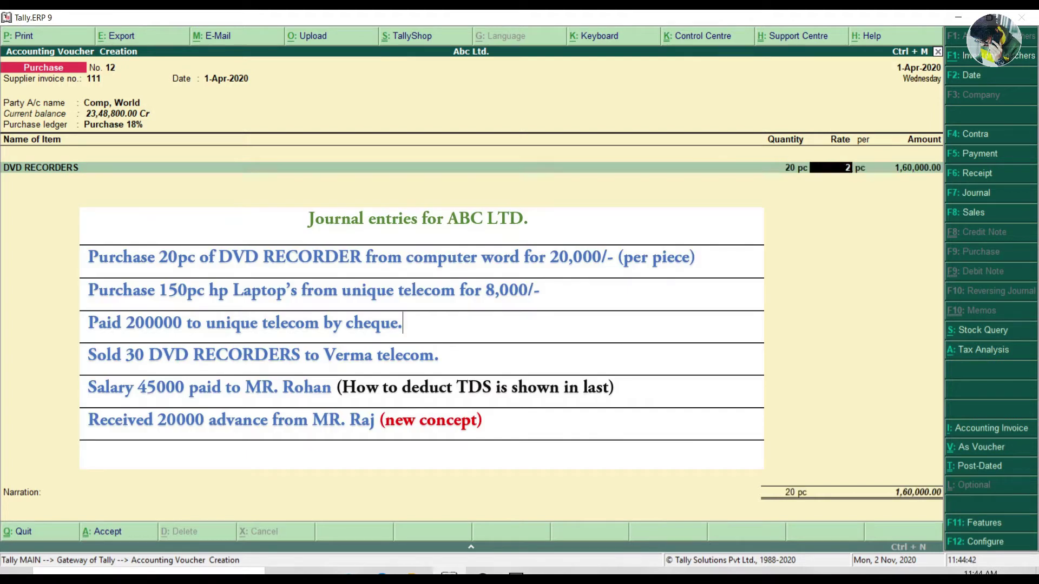
{"action": "type", "text": "0000"}
{"action": "key", "text": "Return"}
{"action": "key", "text": "Return"}
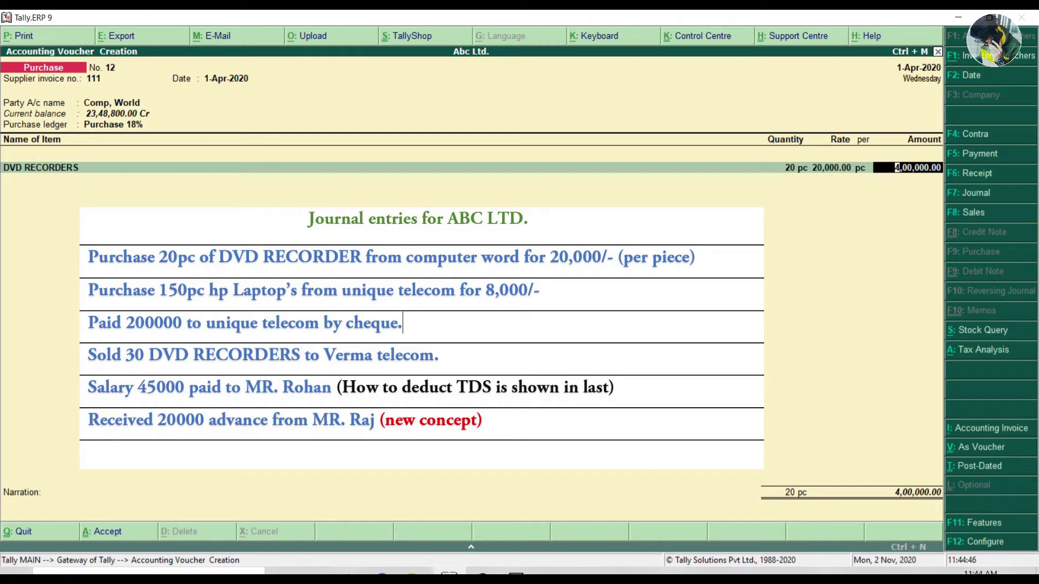
{"action": "key", "text": "Return"}
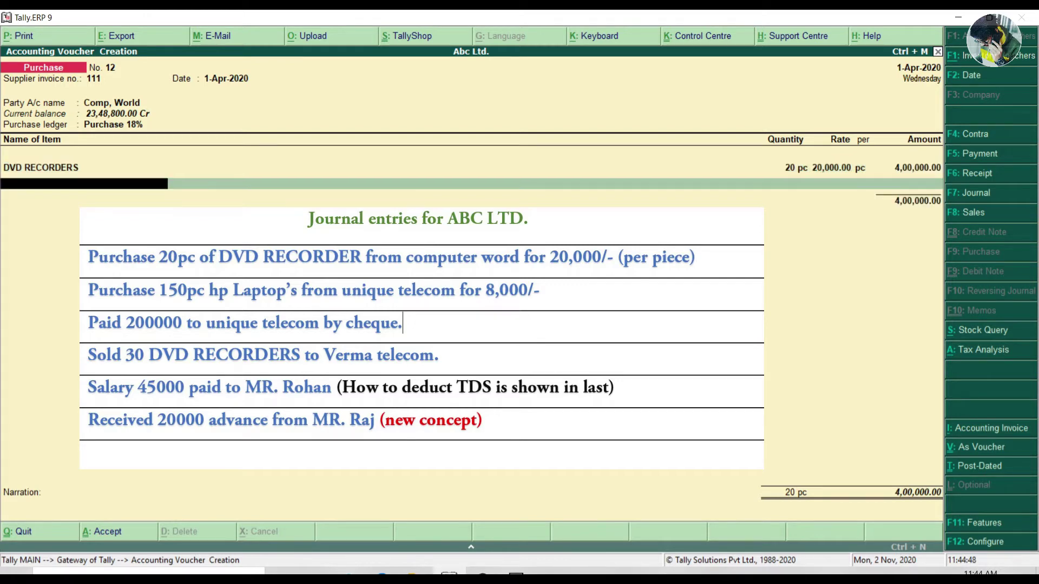
{"action": "key", "text": "Return"}
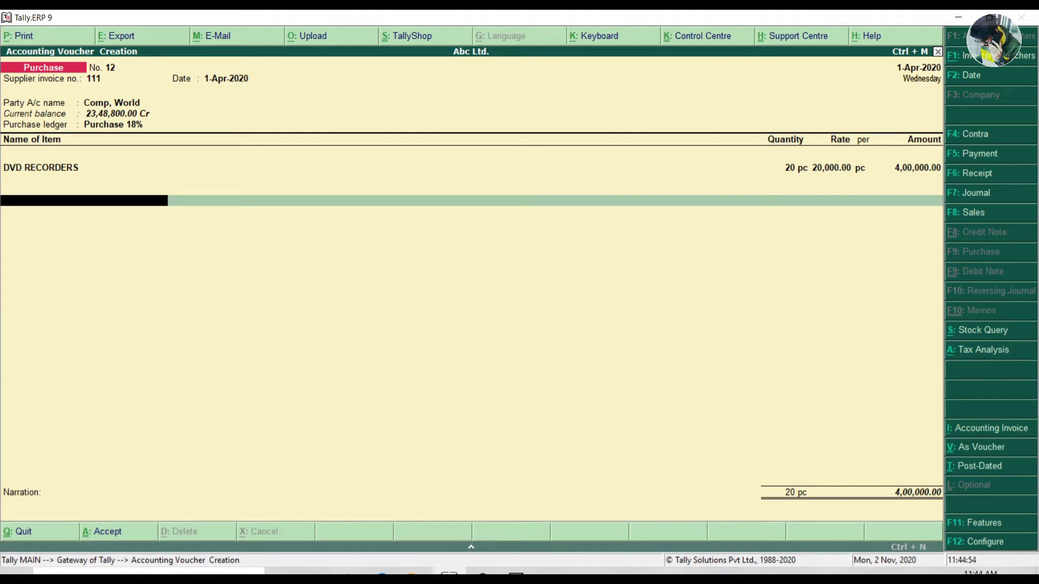
Step: Add the Input Cgst 9 % and Input Sgst 9% ledgers to the DVD recorder purchase and save the voucher without a narration
{"action": "type", "text": "9"}
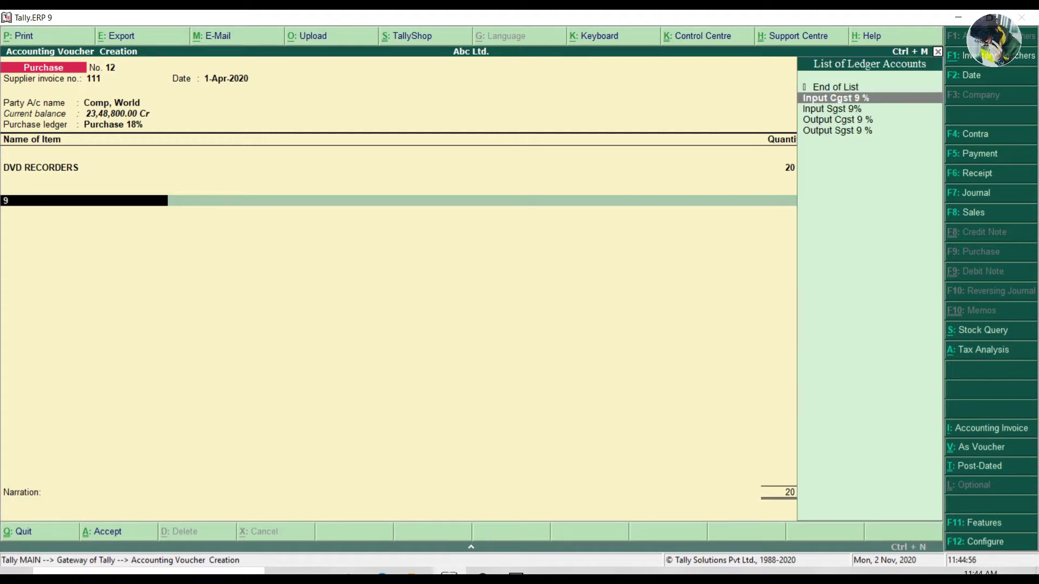
{"action": "key", "text": "Return"}
{"action": "key", "text": "Return"}
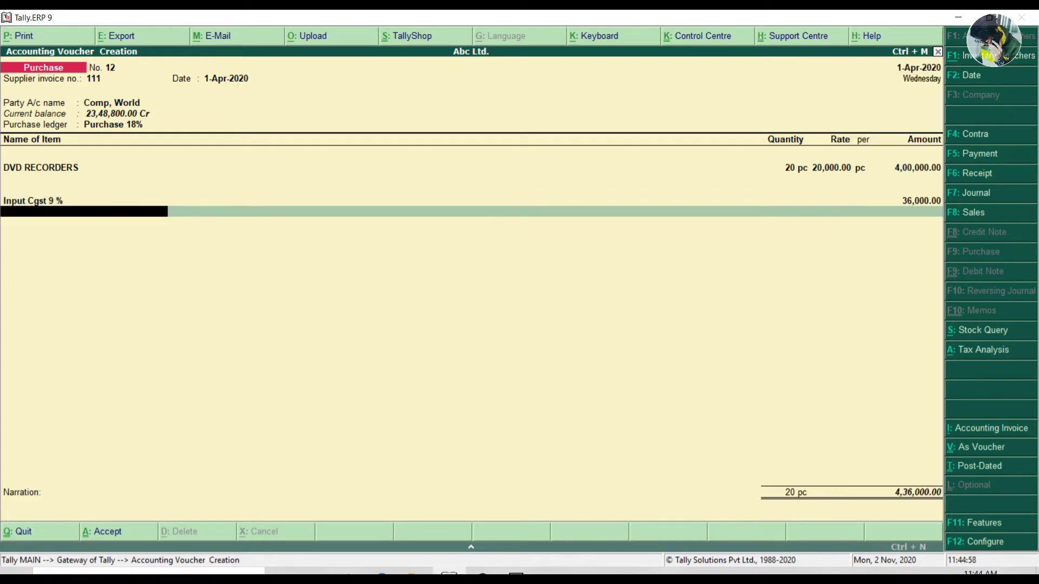
{"action": "type", "text": "9"}
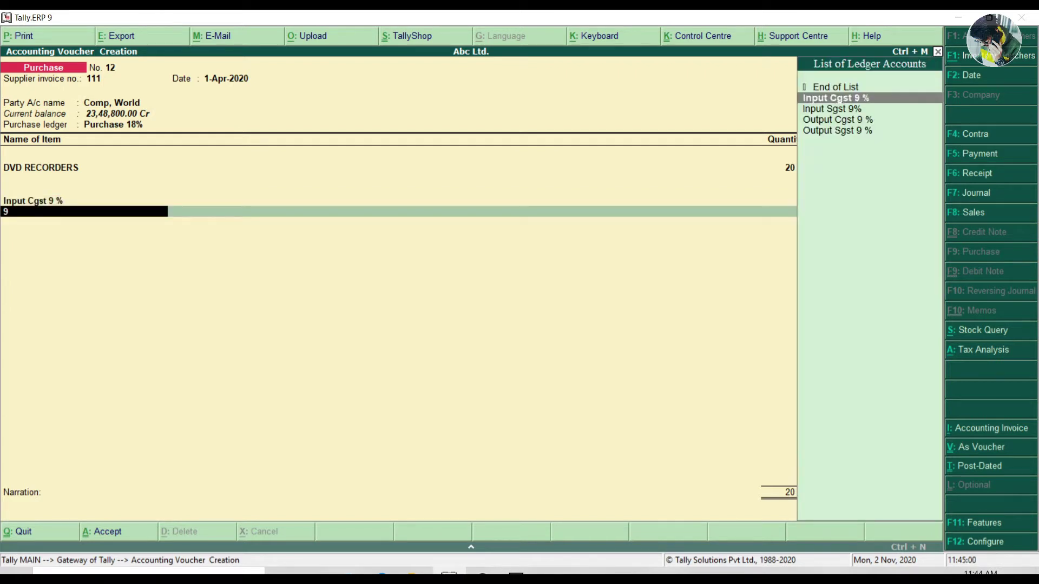
{"action": "key", "text": "Down"}
{"action": "key", "text": "Return"}
{"action": "key", "text": "Return"}
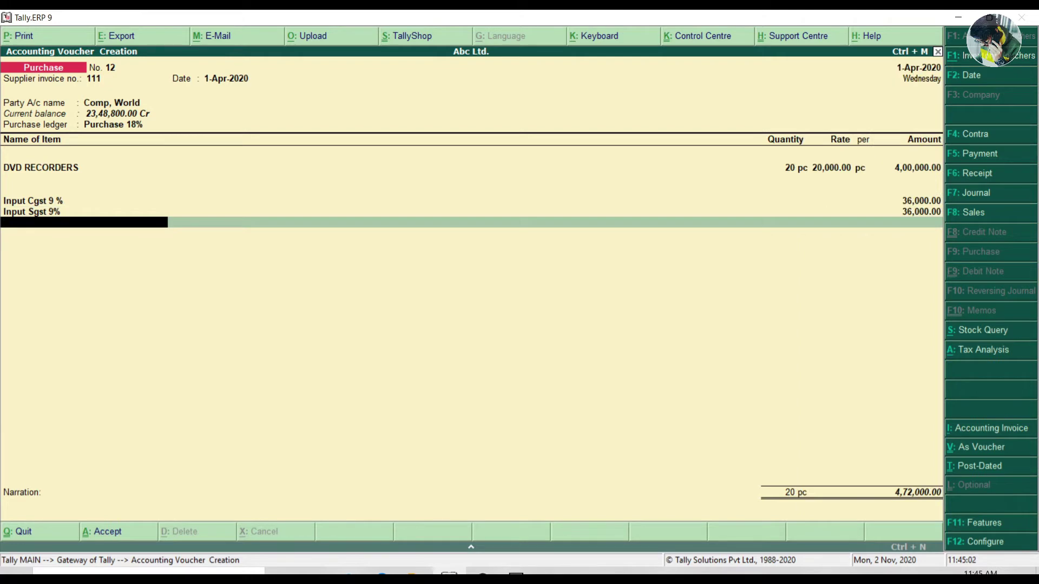
{"action": "key", "text": "Return"}
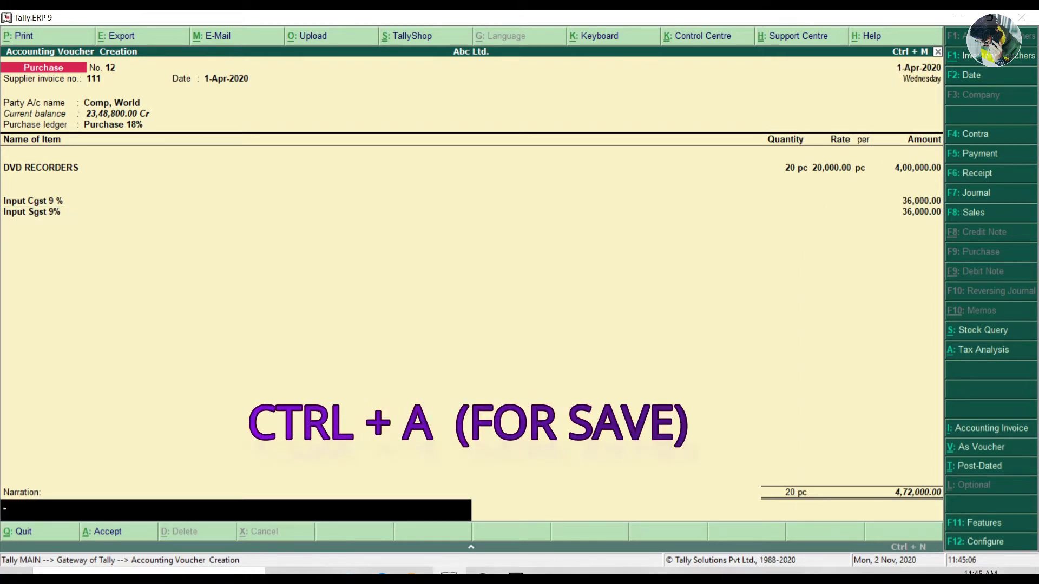
{"action": "key", "text": "ctrl+a"}
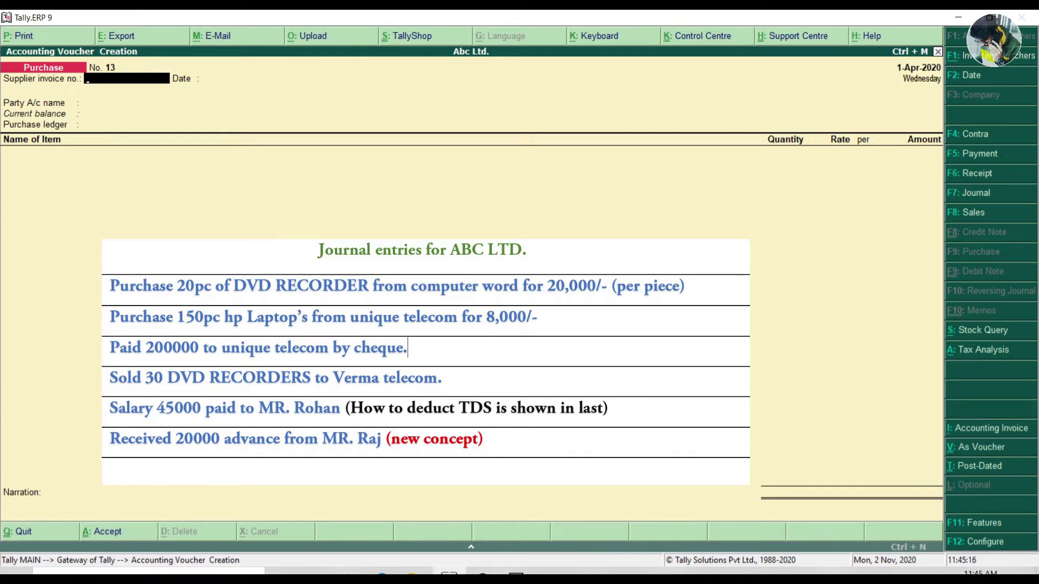
Step: Fill in the next purchase voucher with supplier invoice number 111, party Unique Telecom and purchase ledger Purchase 18%
{"action": "type", "text": "111"}
{"action": "key", "text": "Return"}
{"action": "key", "text": "Return"}
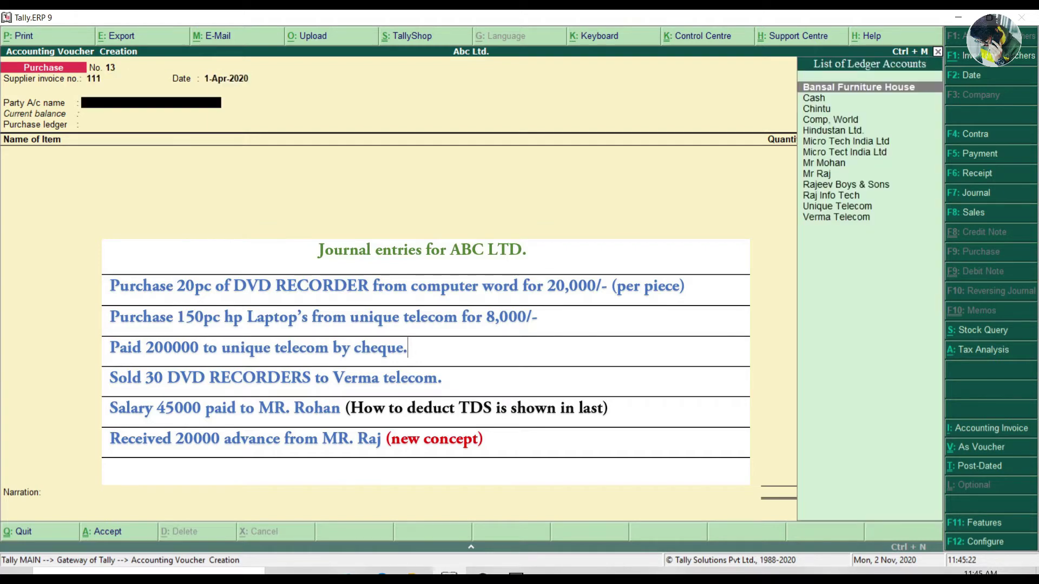
{"action": "type", "text": "Uni"}
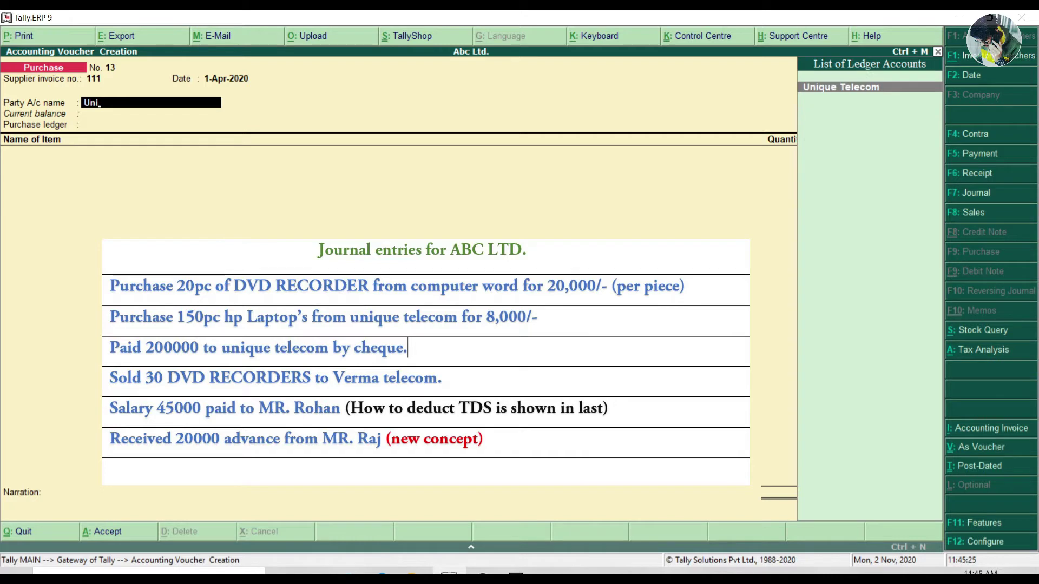
{"action": "key", "text": "Return"}
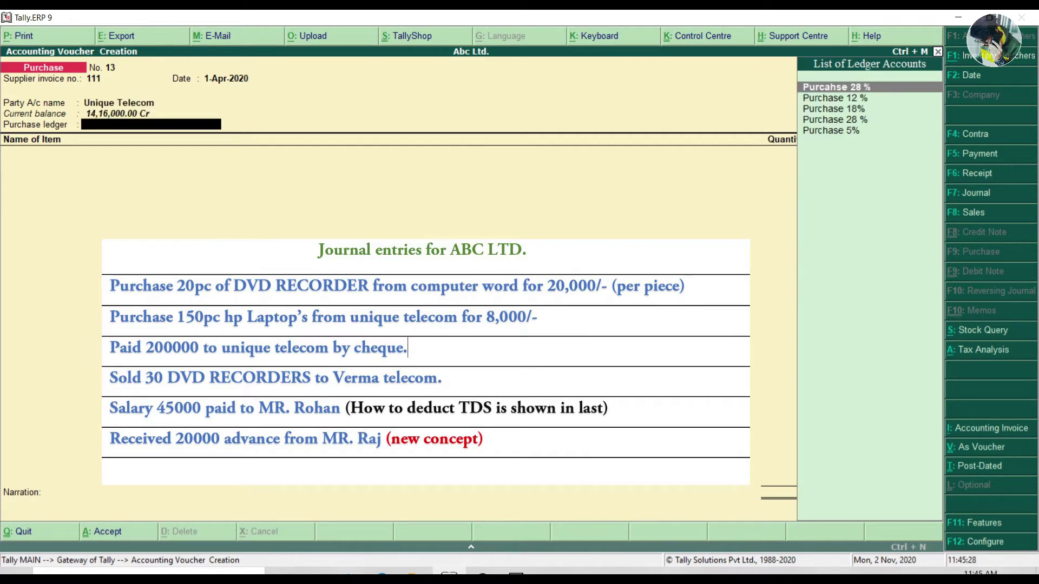
{"action": "key", "text": "Down"}
{"action": "key", "text": "Down"}
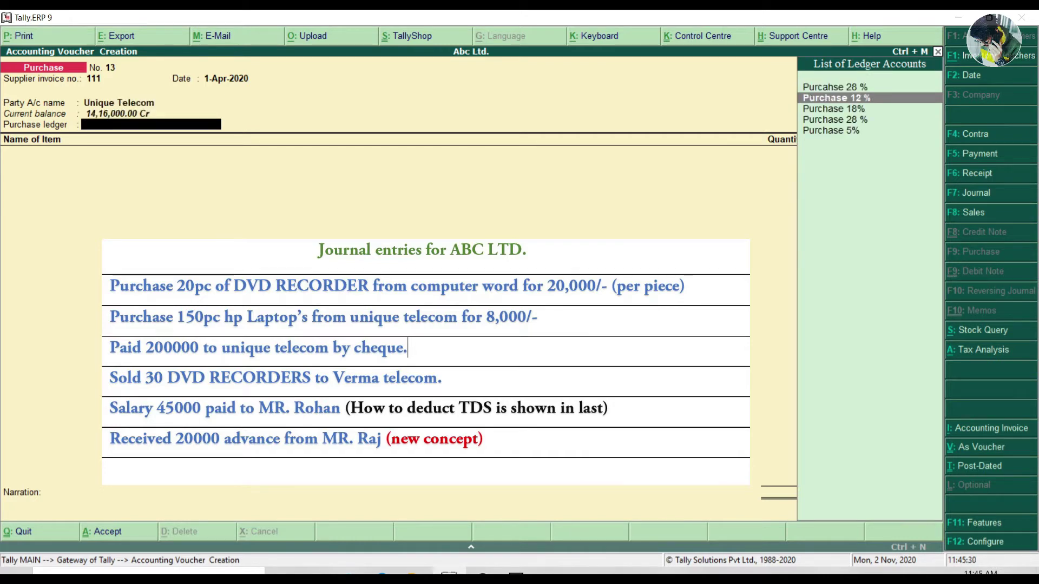
{"action": "key", "text": "Return"}
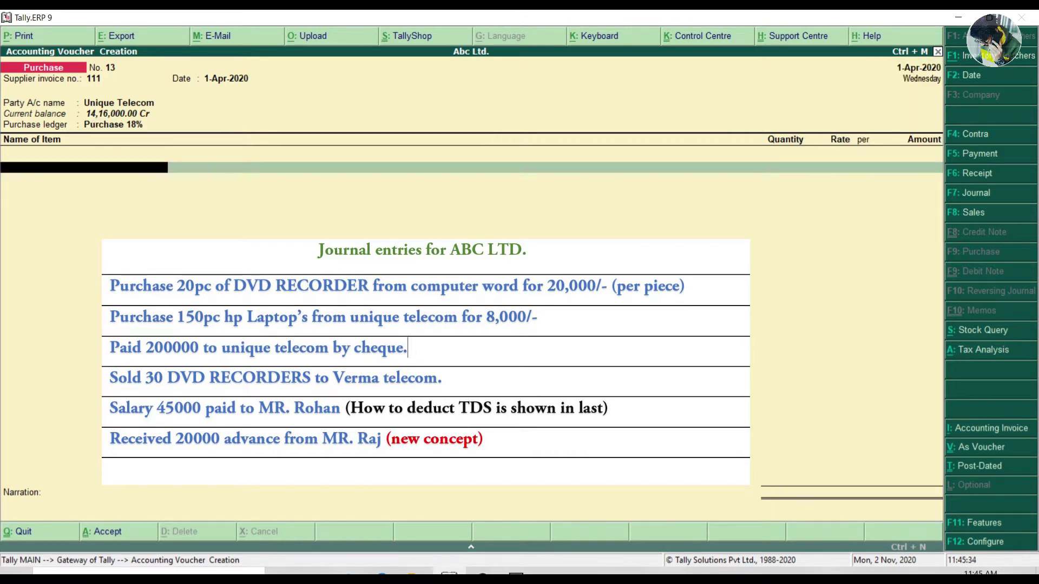
Step: Enter Hp Laptop as the only stock item, with a quantity of 150 pc at a rate of 8,000 per piece
{"action": "type", "text": "Hp"}
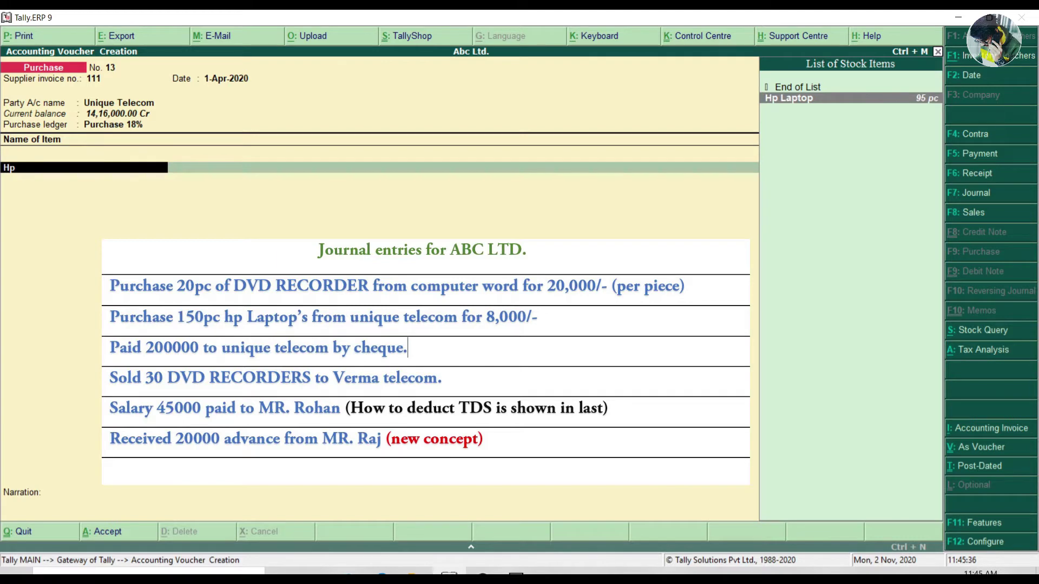
{"action": "key", "text": "Return"}
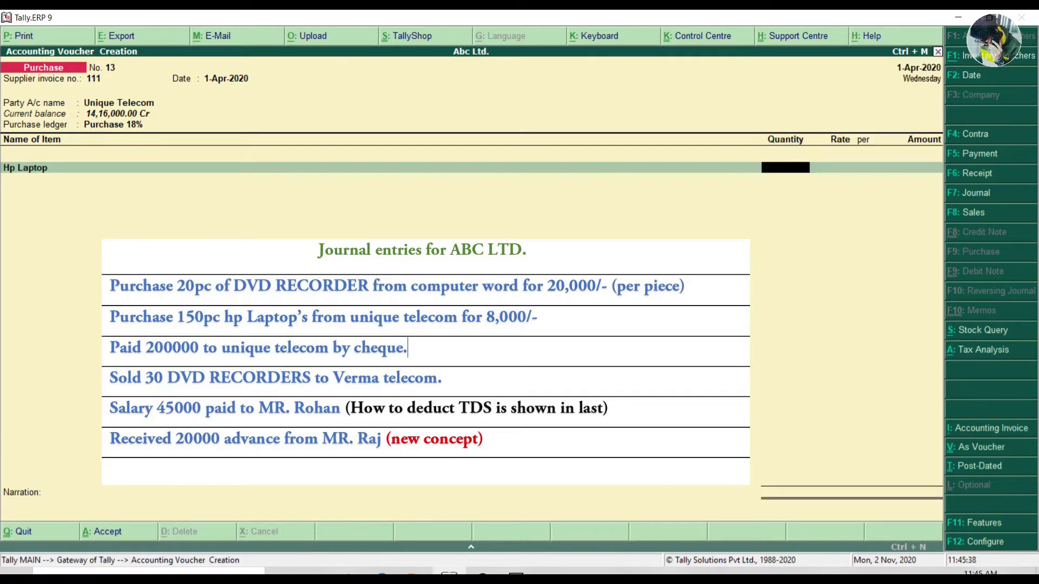
{"action": "type", "text": "150"}
{"action": "key", "text": "Return"}
{"action": "type", "text": "8000"}
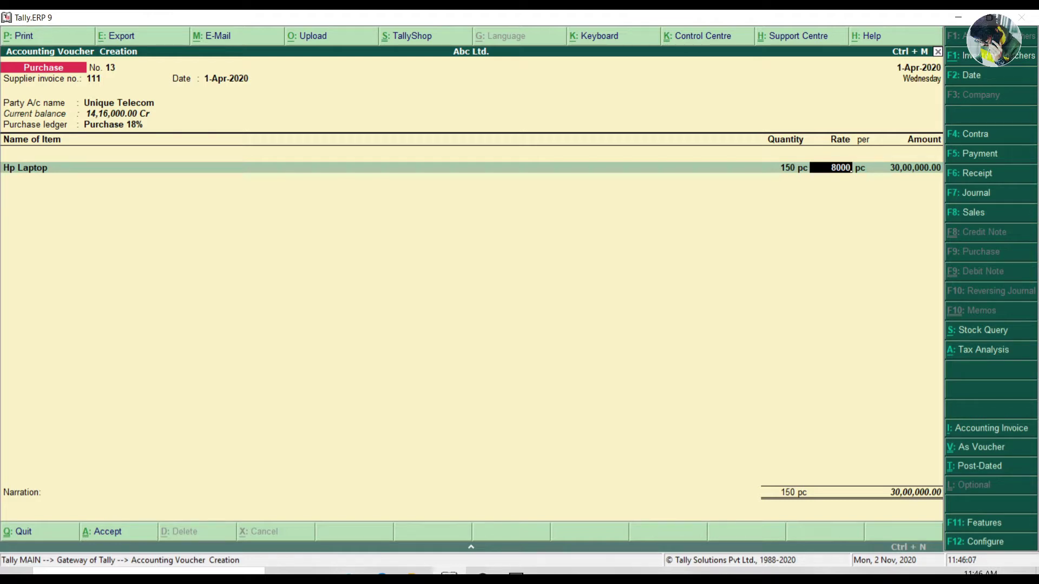
{"action": "key", "text": "Return"}
{"action": "key", "text": "Return"}
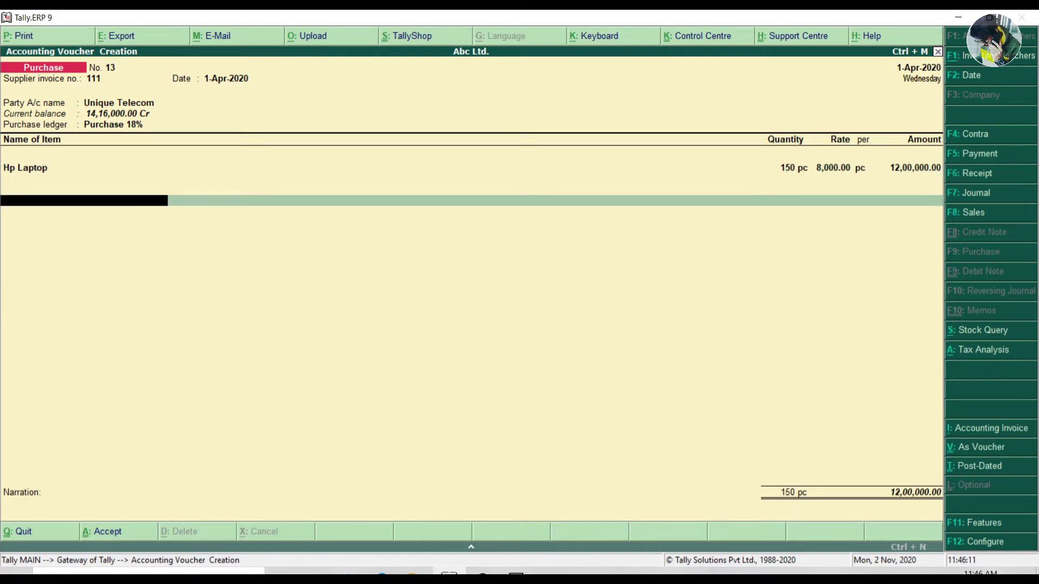
Step: Add the Input Cgst 9 % and Input Sgst 9% ledgers to the laptop purchase and save the voucher without a narration
{"action": "type", "text": "9"}
{"action": "key", "text": "Down"}
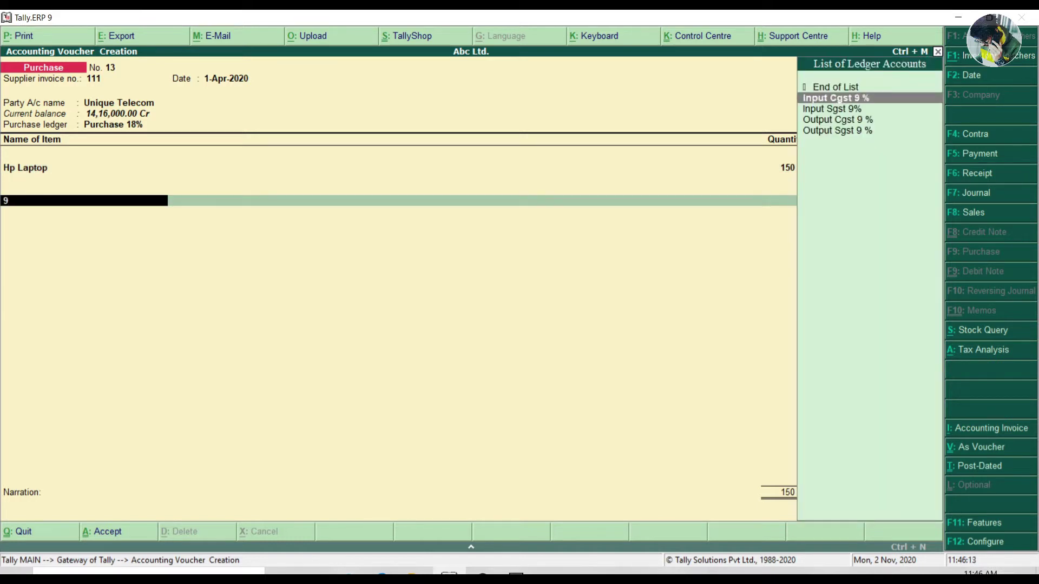
{"action": "key", "text": "Return"}
{"action": "key", "text": "Return"}
{"action": "type", "text": "9"}
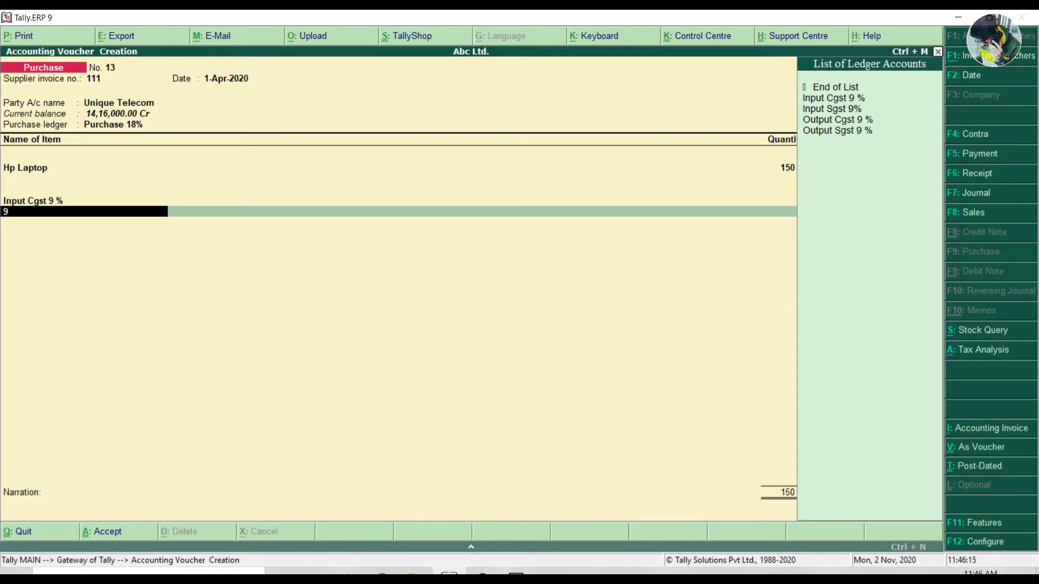
{"action": "key", "text": "Down"}
{"action": "key", "text": "Down"}
{"action": "key", "text": "Return"}
{"action": "key", "text": "Return"}
{"action": "key", "text": "Return"}
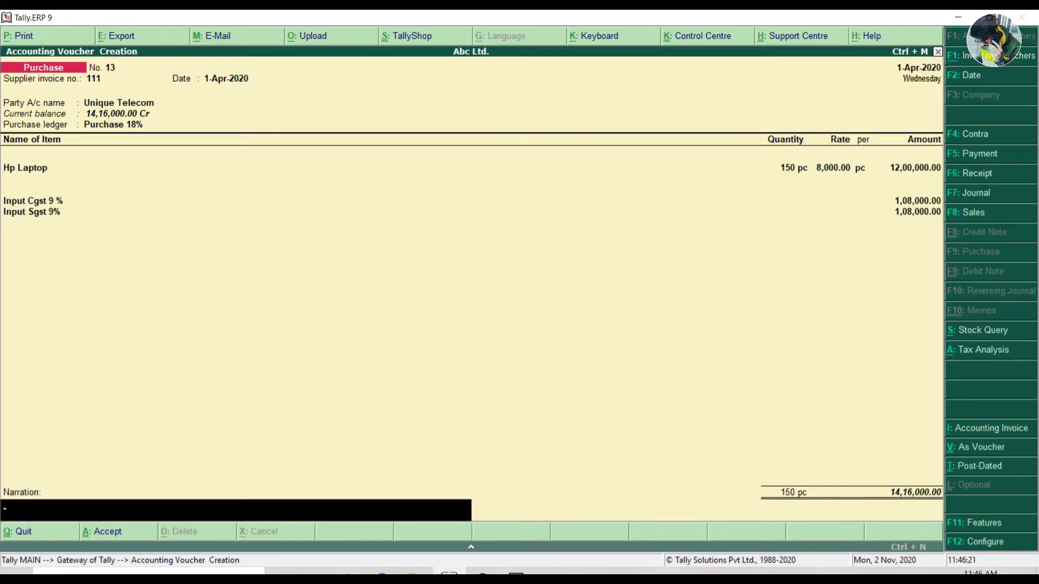
{"action": "key", "text": "ctrl+a"}
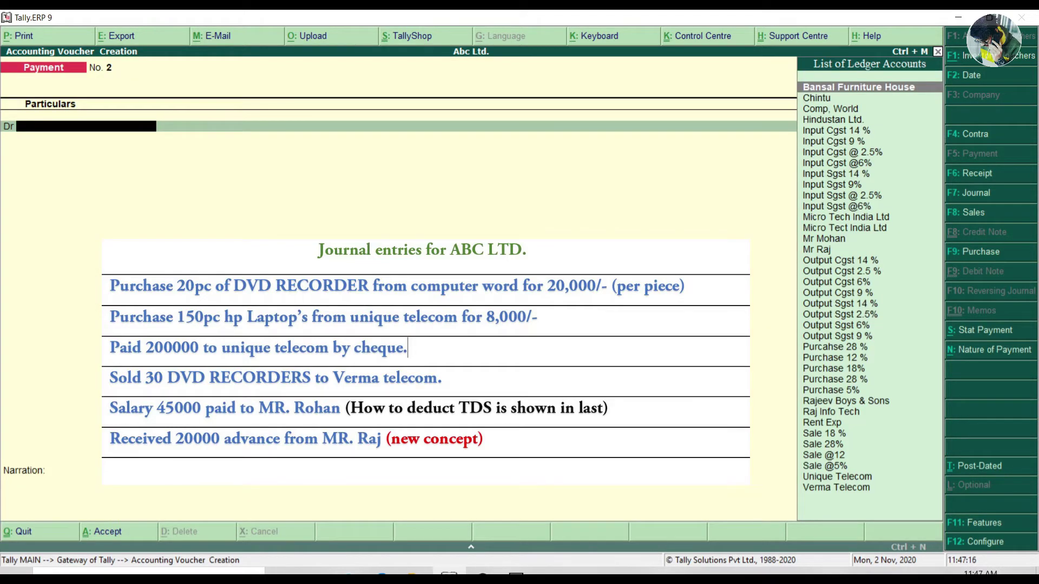
Step: Debit Unique Telecom with 200000 in the payment voucher
{"action": "type", "text": "Un"}
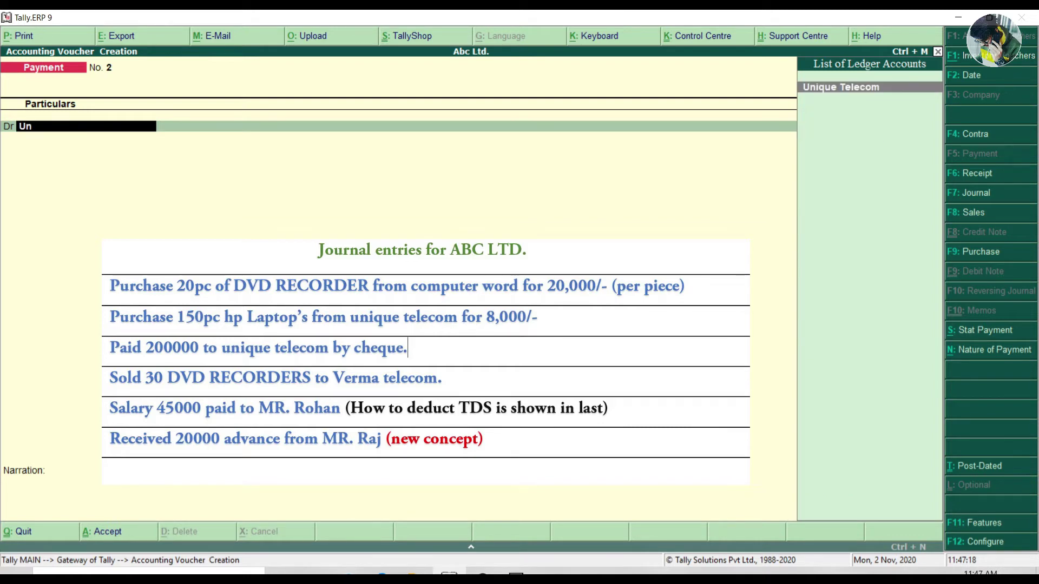
{"action": "key", "text": "Return"}
{"action": "type", "text": "200"}
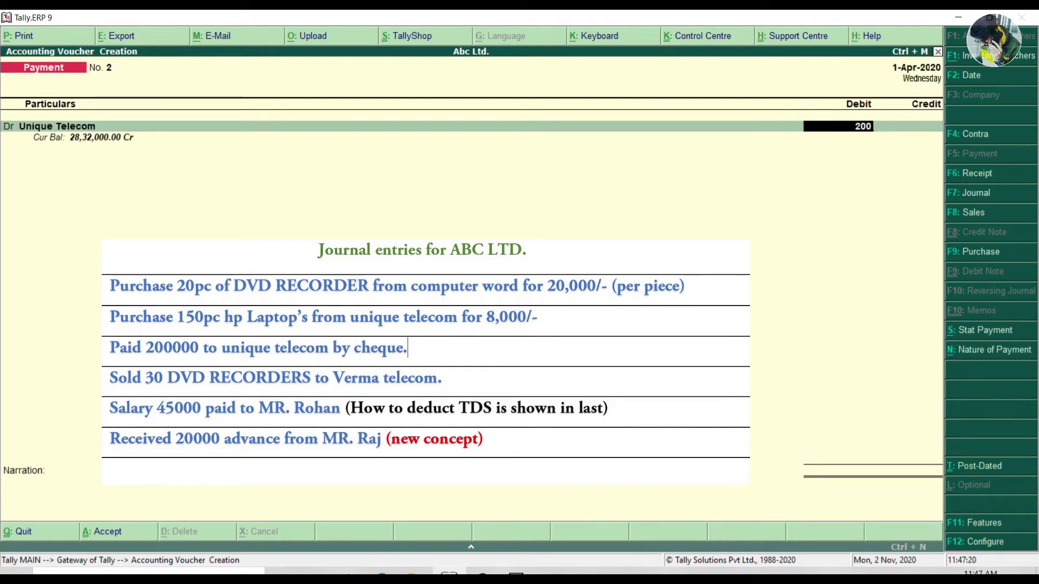
{"action": "type", "text": "000"}
{"action": "key", "text": "Return"}
{"action": "key", "text": "Return"}
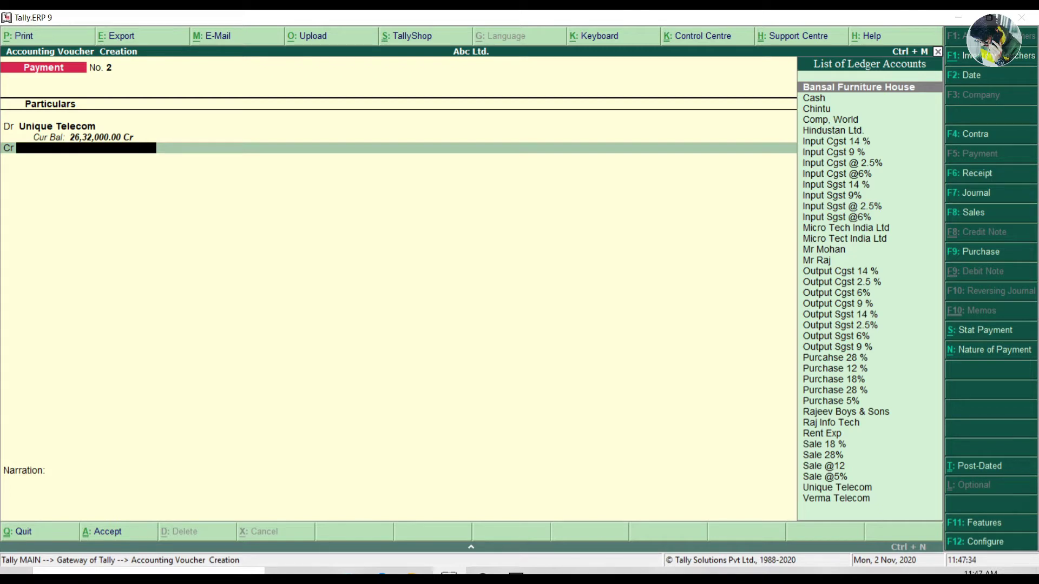
Step: Create a ledger named Bank A/c under Bank Accounts for the payment's credit line, leaving the account details blank
{"action": "type", "text": "B"}
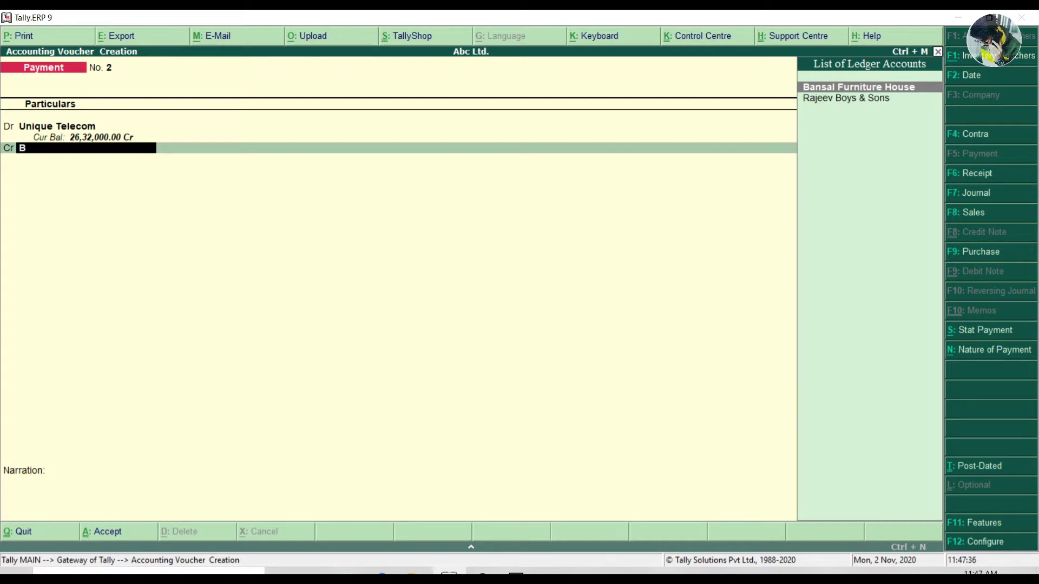
{"action": "key", "text": "BackSpace"}
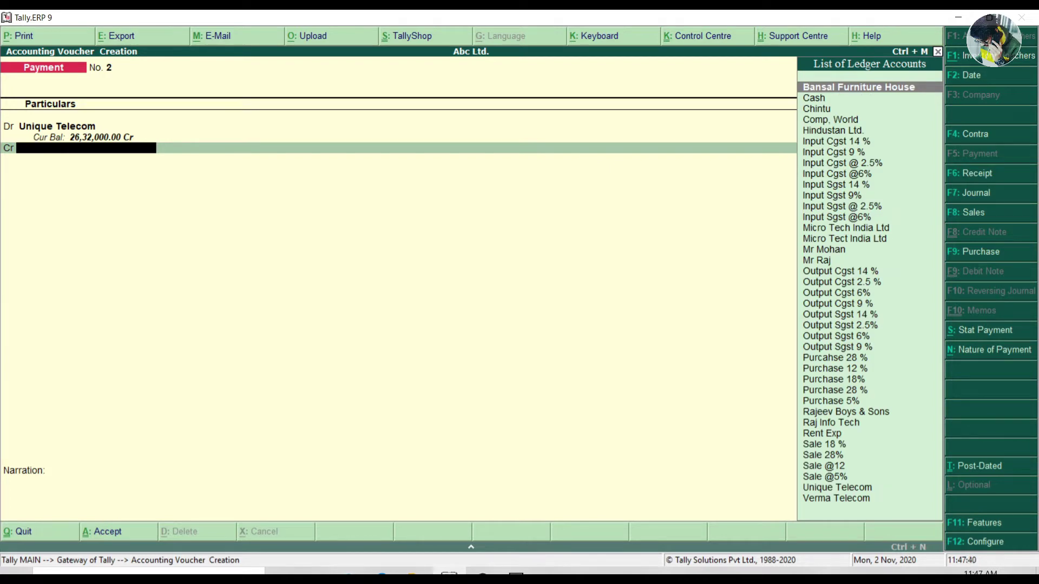
{"action": "key", "text": "alt+c"}
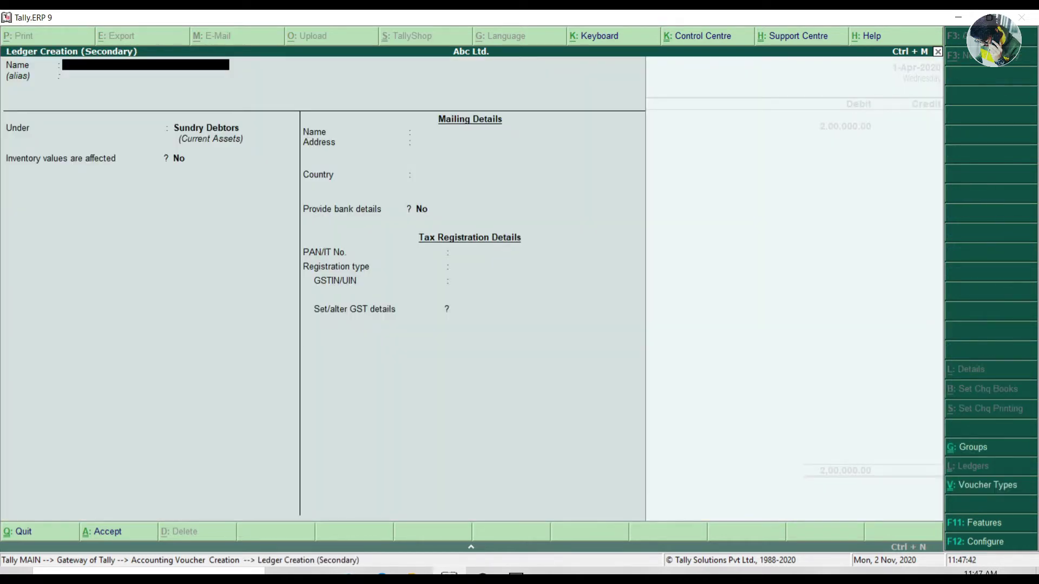
{"action": "type", "text": "Bank a/c"}
{"action": "key", "text": "Return"}
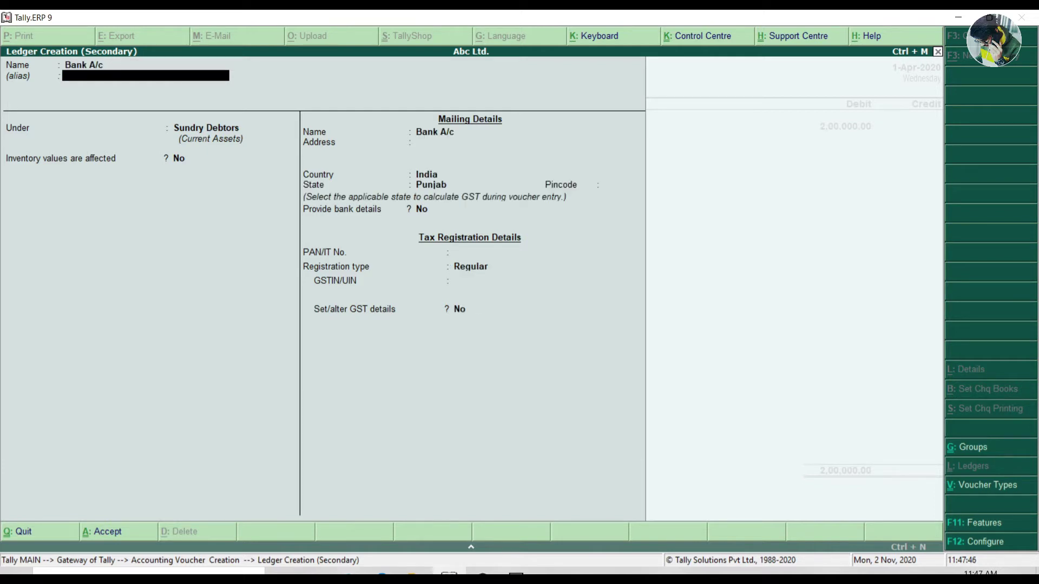
{"action": "key", "text": "Return"}
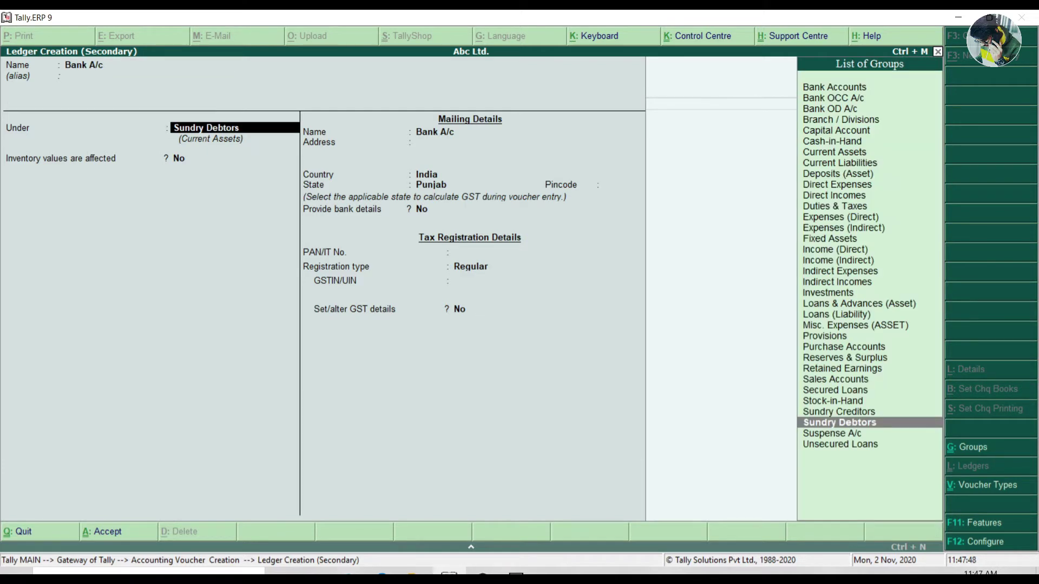
{"action": "type", "text": "Ban"}
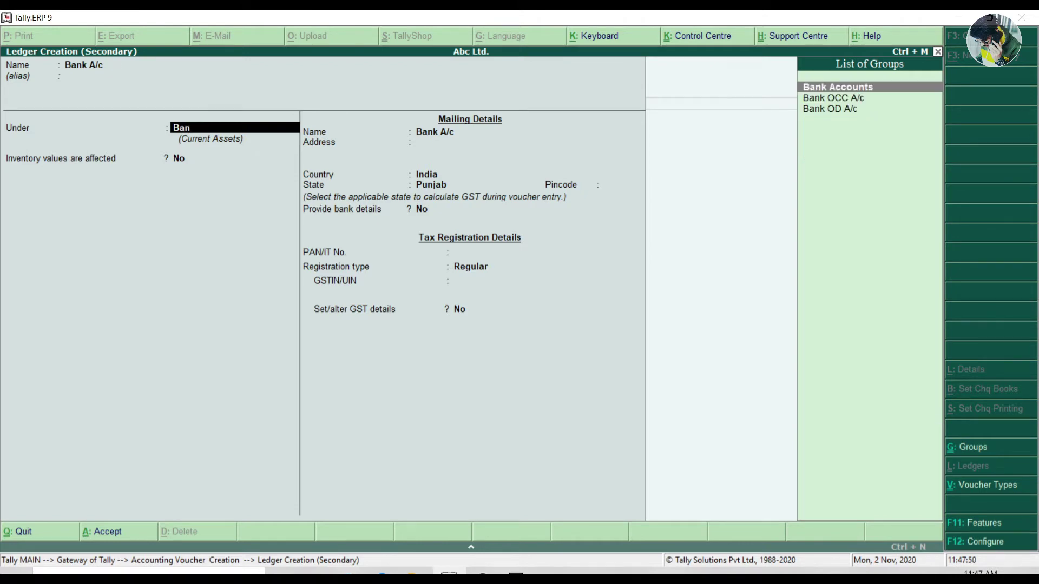
{"action": "key", "text": "Return"}
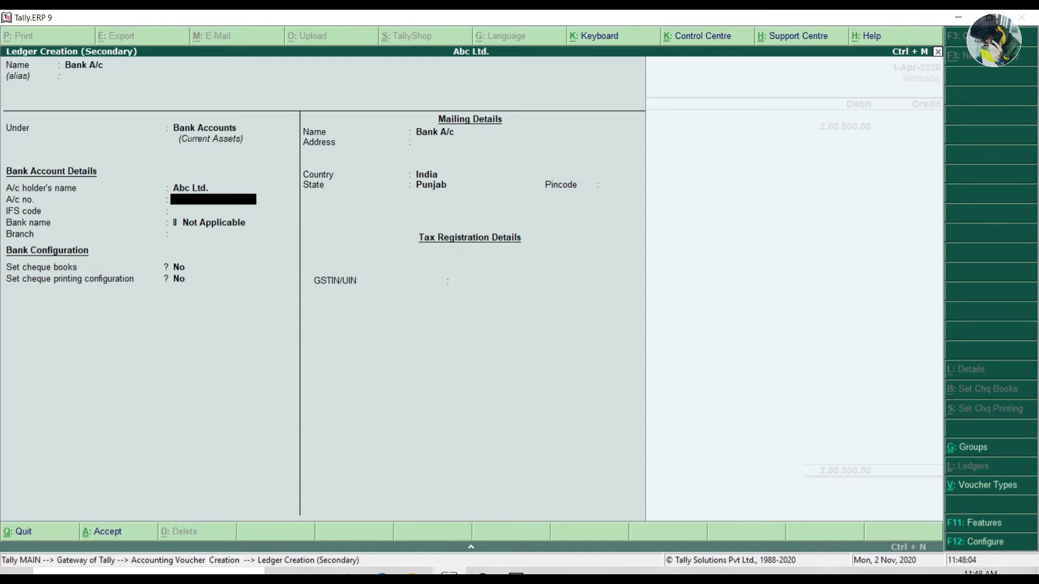
{"action": "key", "text": "ctrl+a"}
Step: Accept the 2,00,000 credit to Bank A/c and save the payment voucher with the narration "200000 paid"
{"action": "key", "text": "Return"}
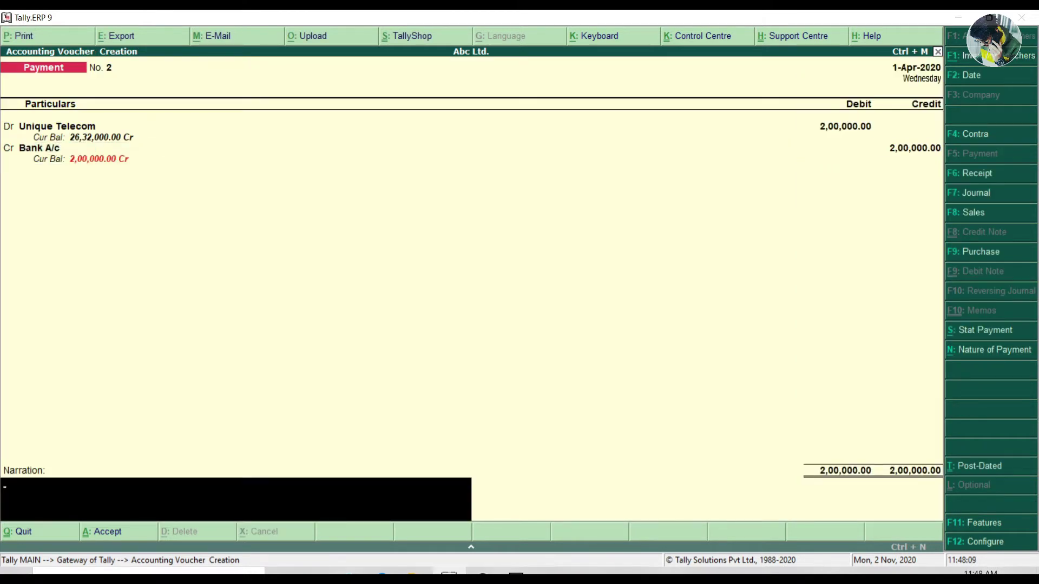
{"action": "type", "text": "200000 paid"}
{"action": "key", "text": "ctrl+a"}
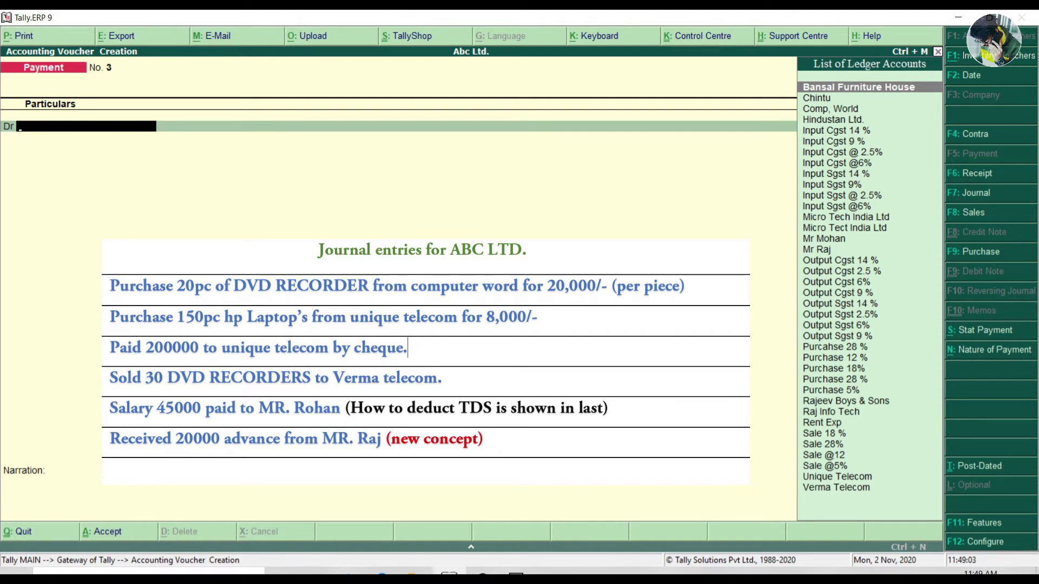
Step: Start a sales voucher with reference number 111, party Verma Telecom and sales ledger Sale 18 %
{"action": "key", "text": "F8"}
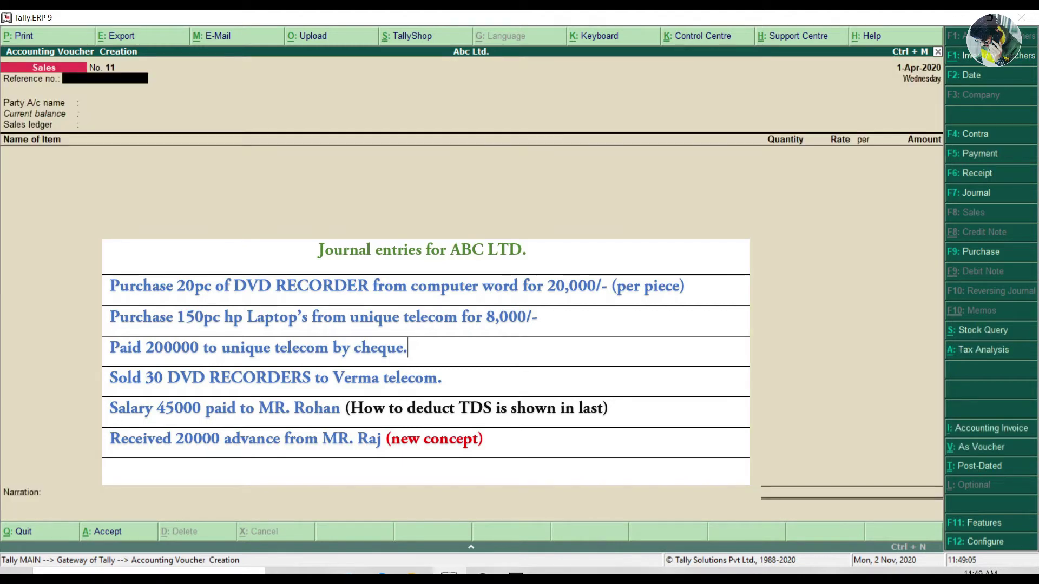
{"action": "type", "text": "111"}
{"action": "key", "text": "Return"}
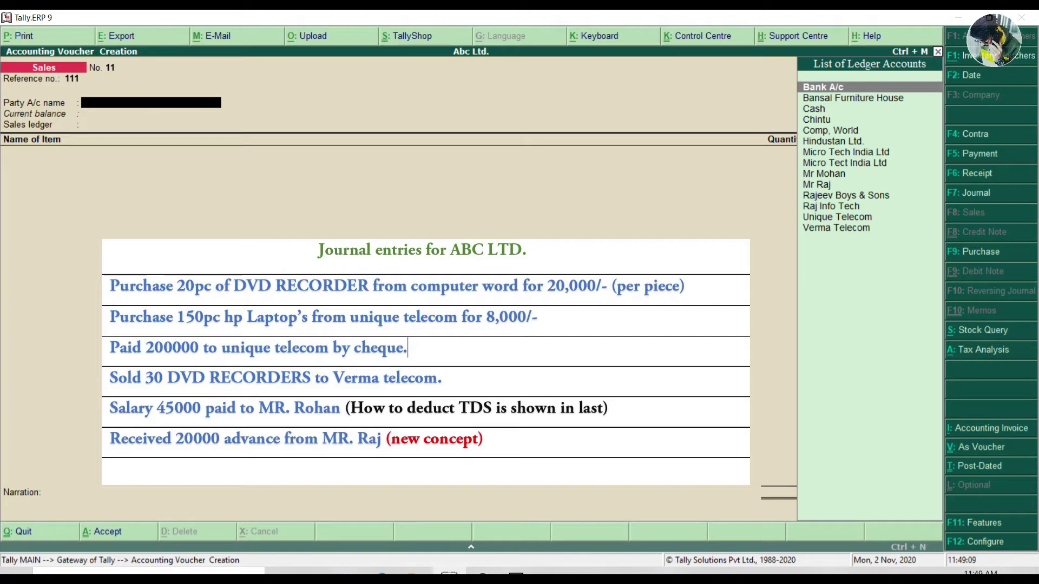
{"action": "type", "text": "ver"}
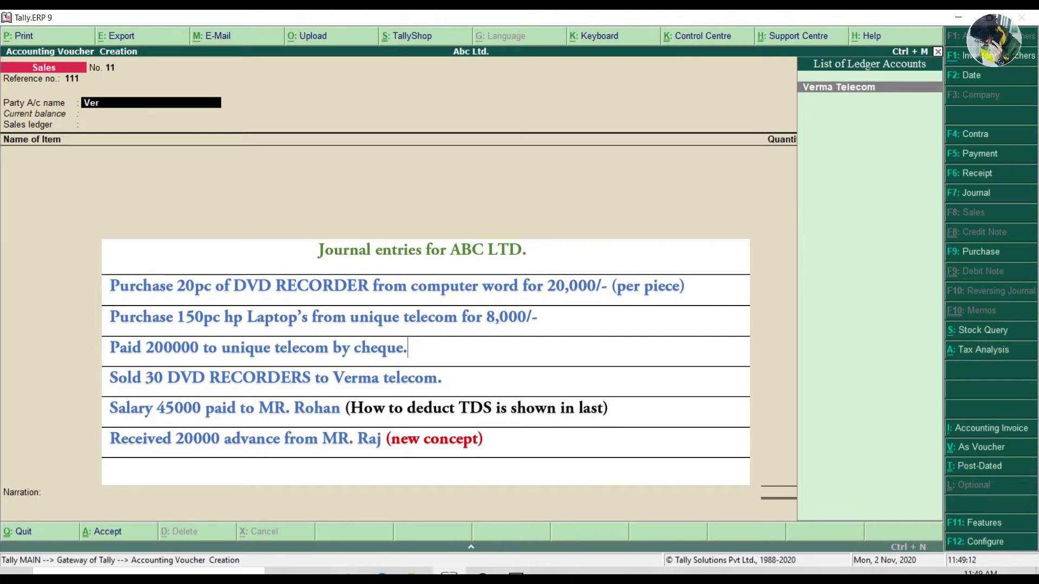
{"action": "key", "text": "Return"}
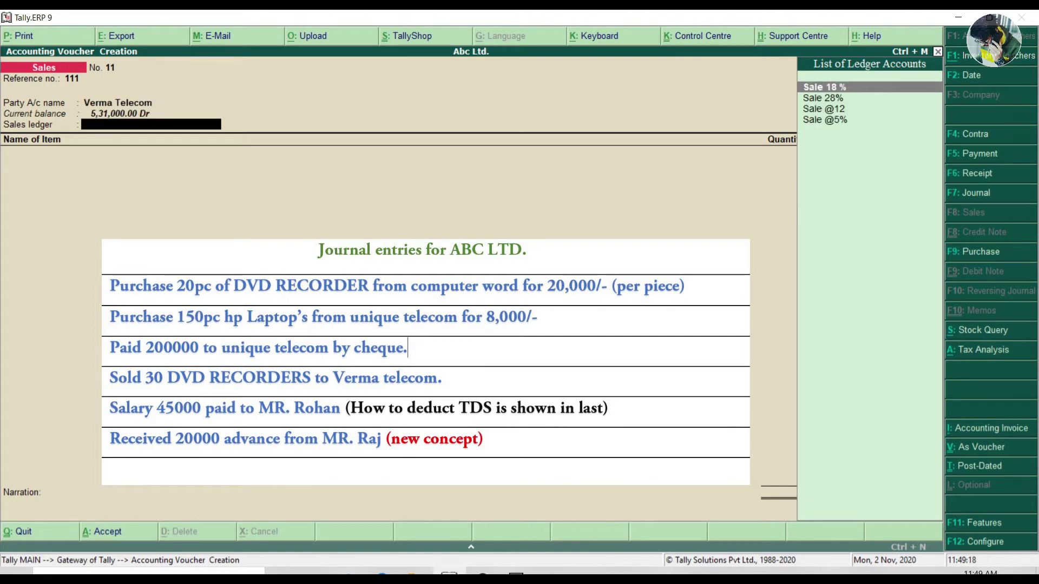
{"action": "key", "text": "Return"}
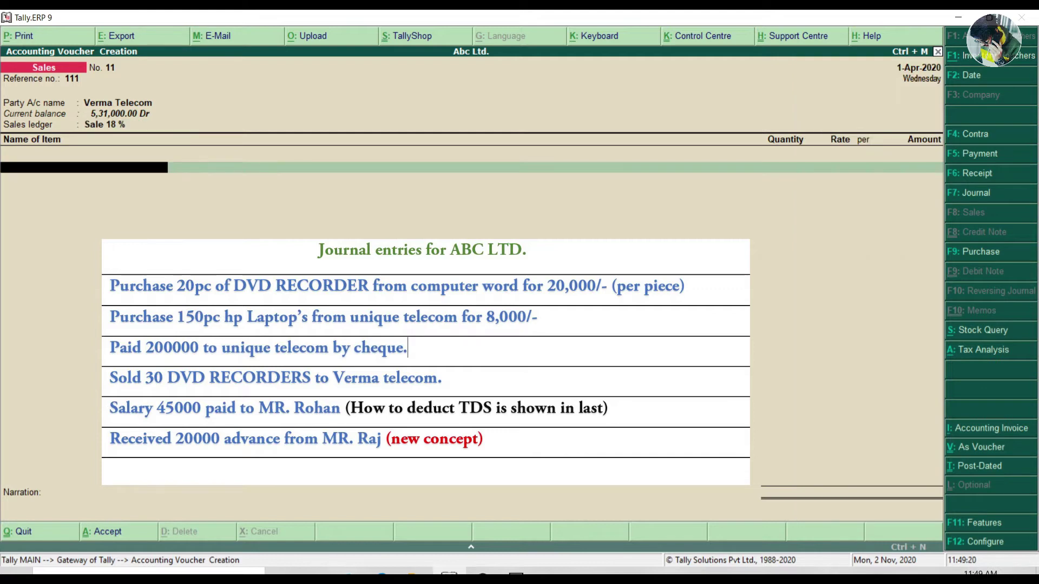
Step: Enter DVD RECORDERS as the only stock item, with a quantity of 30 pc at a rate of 30,000 per piece
{"action": "type", "text": "Dvd"}
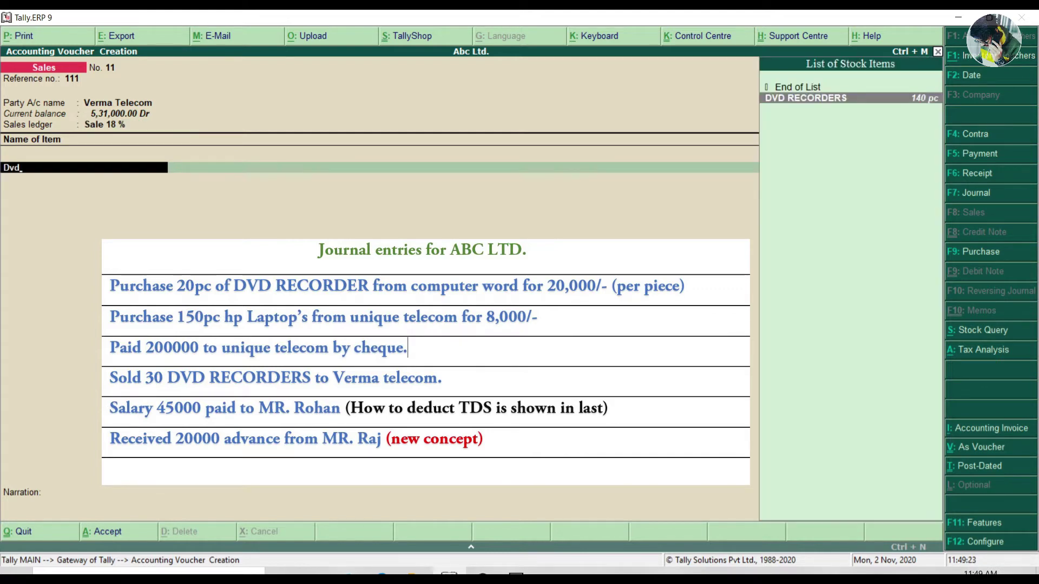
{"action": "key", "text": "Return"}
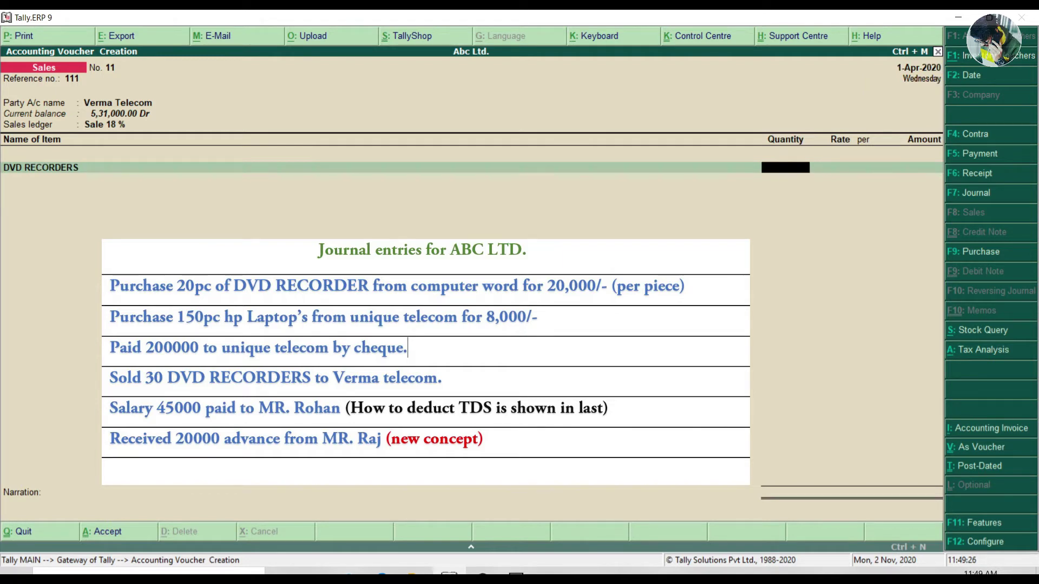
{"action": "type", "text": "30"}
{"action": "key", "text": "Return"}
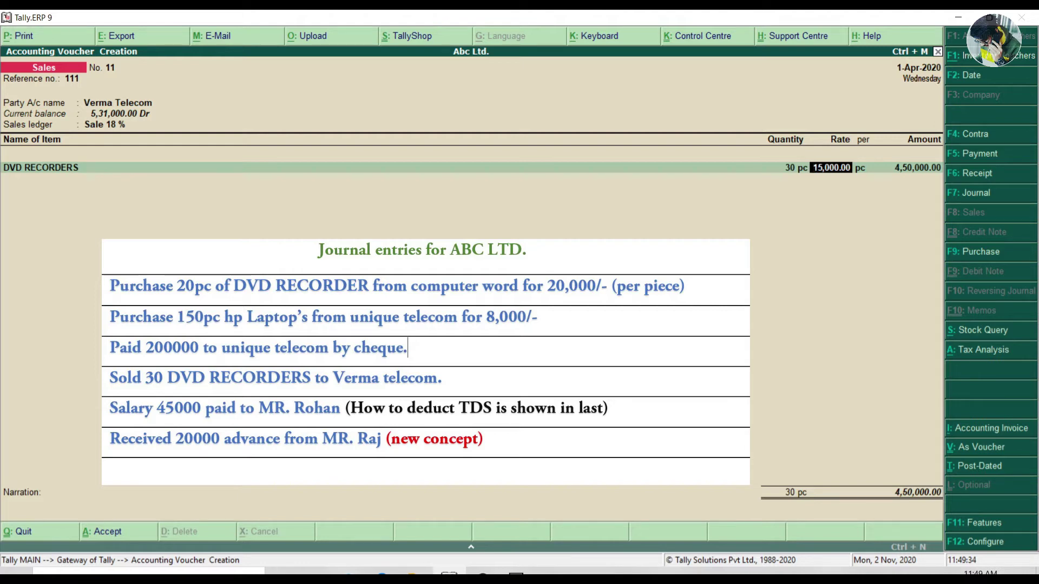
{"action": "type", "text": "30000"}
{"action": "key", "text": "Return"}
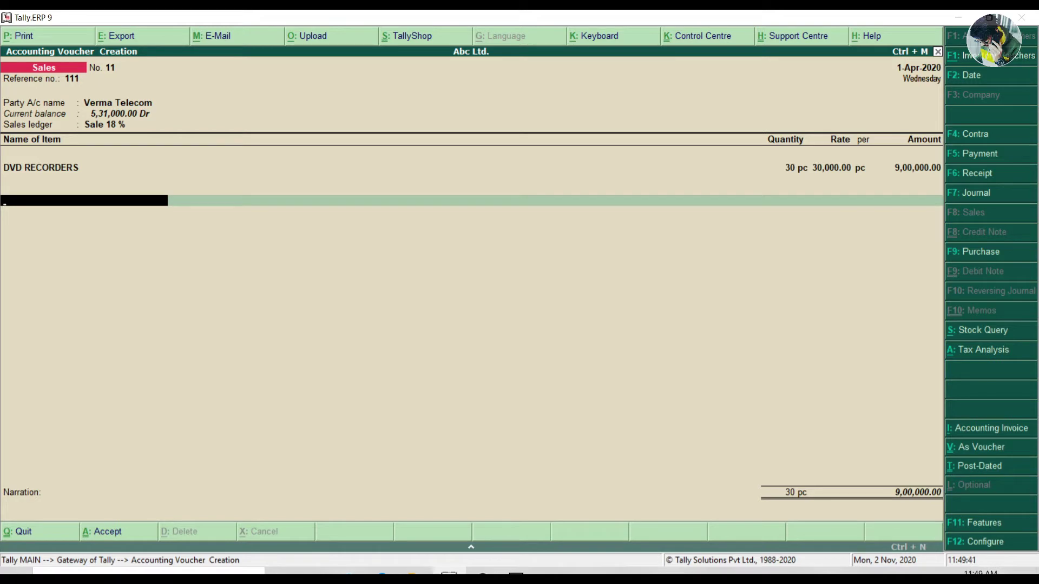
Step: Add the Output Cgst 9 % and Output Sgst 9 % ledgers to the sale and save the voucher without a narration
{"action": "type", "text": "9"}
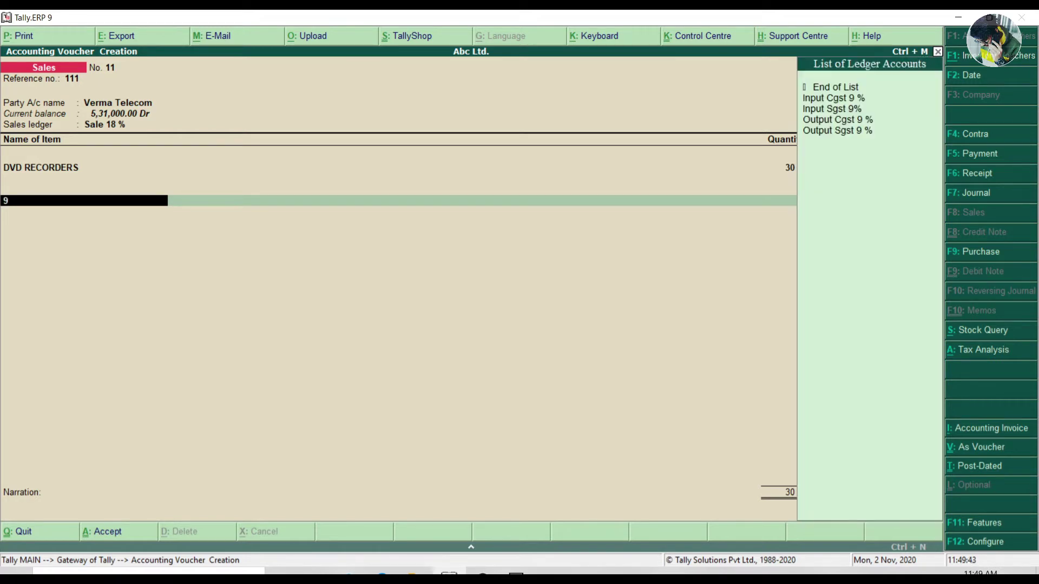
{"action": "key", "text": "Down"}
{"action": "key", "text": "Down"}
{"action": "key", "text": "Down"}
{"action": "key", "text": "Return"}
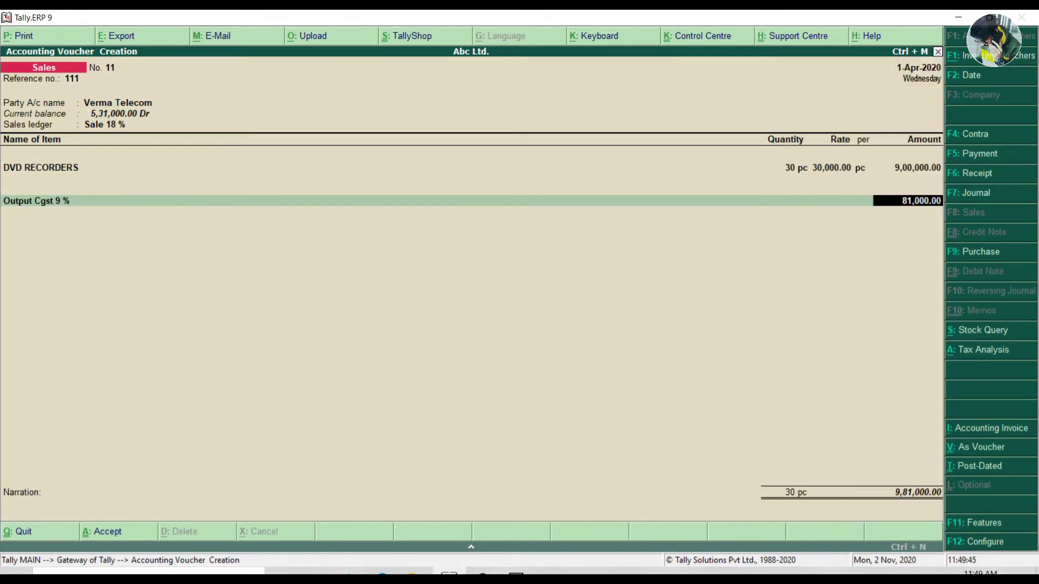
{"action": "type", "text": "9"}
{"action": "key", "text": "Down"}
{"action": "key", "text": "Down"}
{"action": "key", "text": "Down"}
{"action": "key", "text": "Down"}
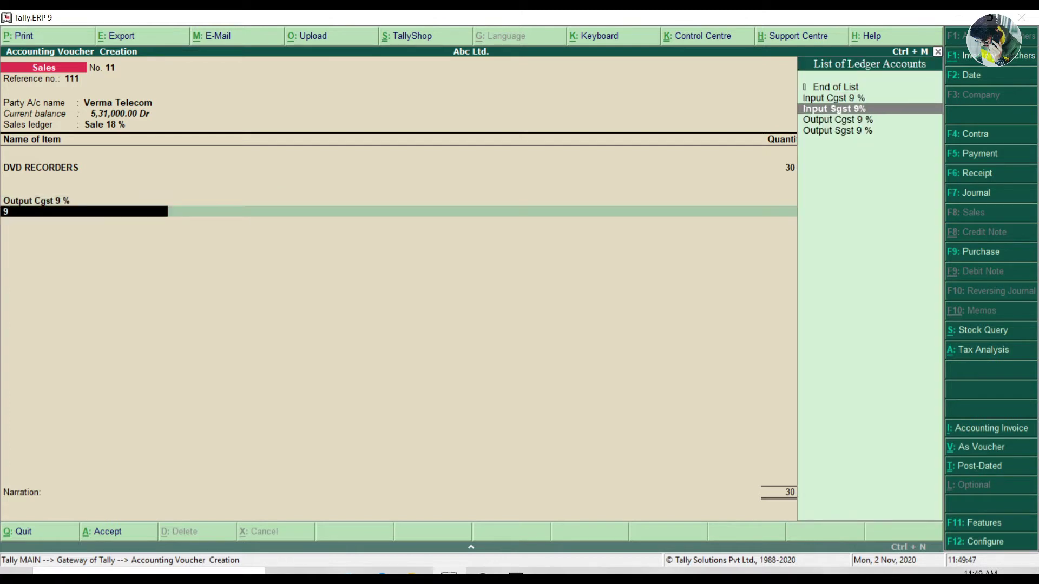
{"action": "key", "text": "Return"}
{"action": "key", "text": "Return"}
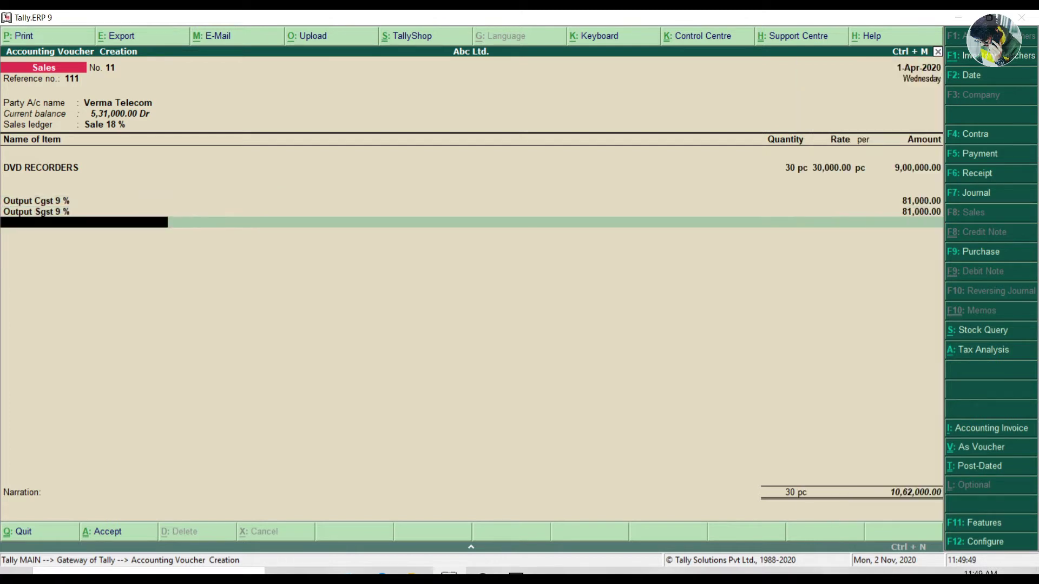
{"action": "key", "text": "Return"}
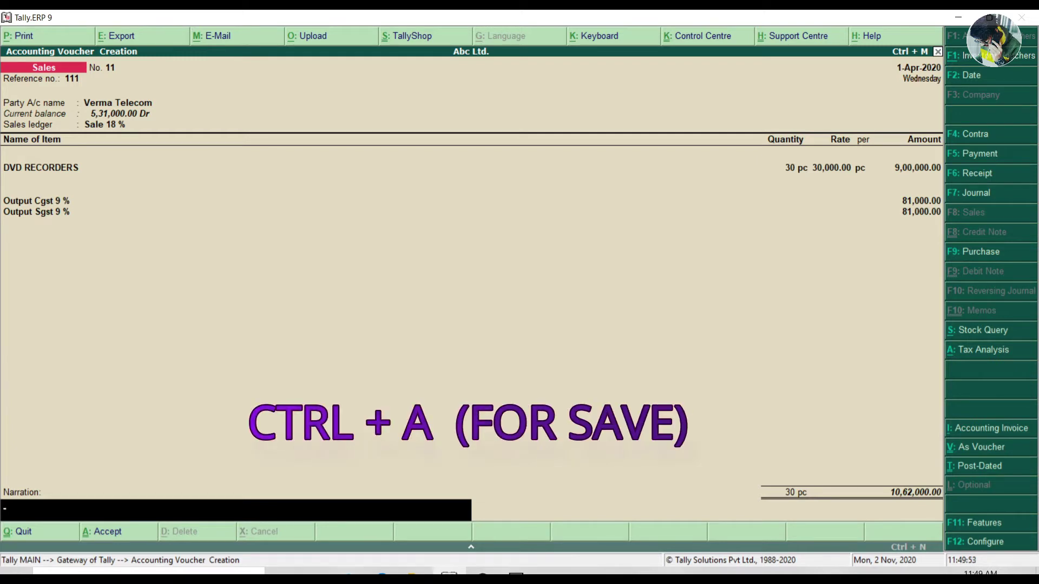
{"action": "key", "text": "ctrl+a"}
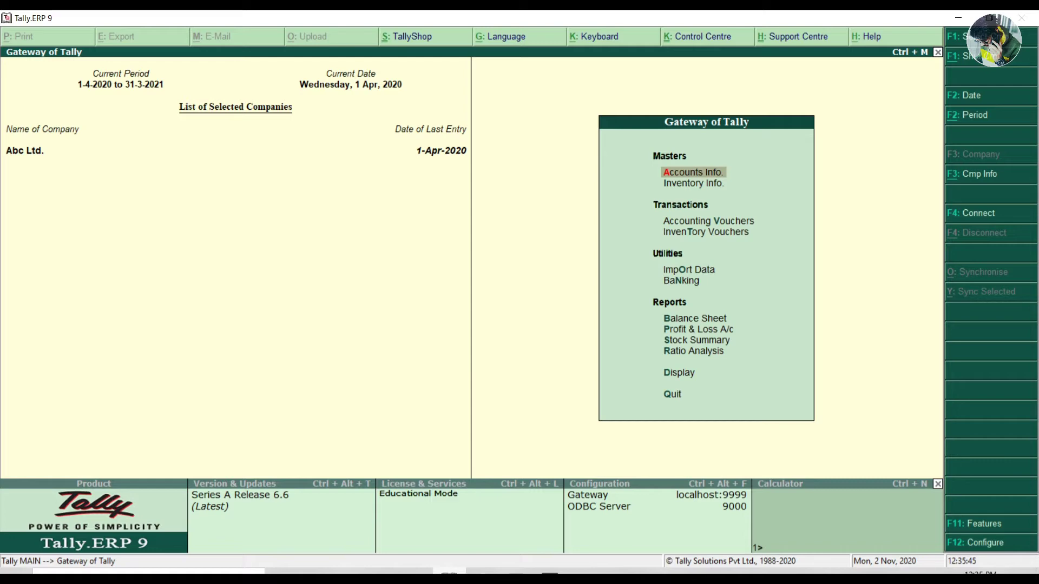
Step: Start a journal voucher from the accounting vouchers and debit Bank A/c with 20000
{"action": "key", "text": "Down"}
{"action": "key", "text": "Down"}
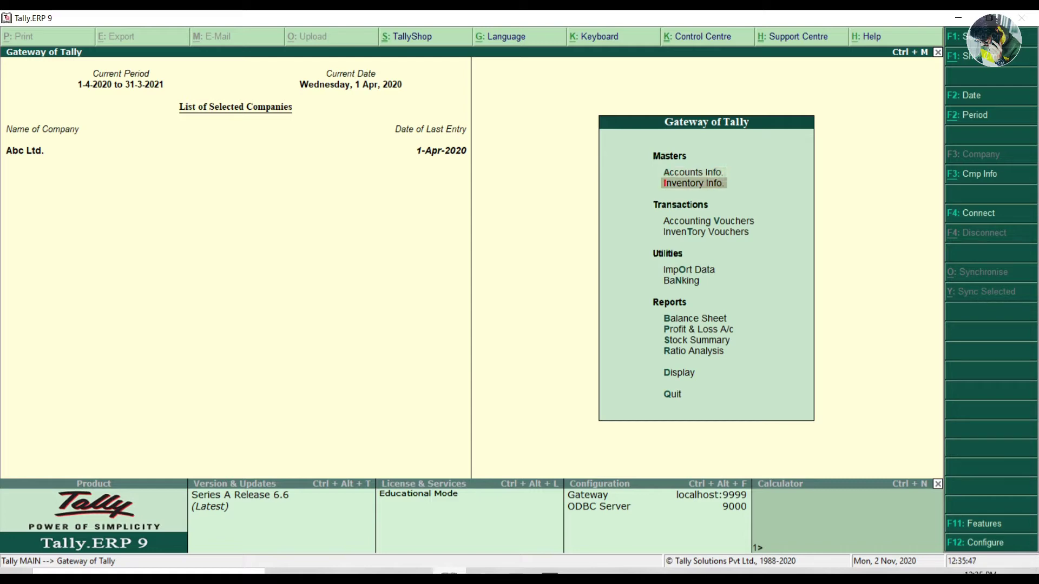
{"action": "key", "text": "Return"}
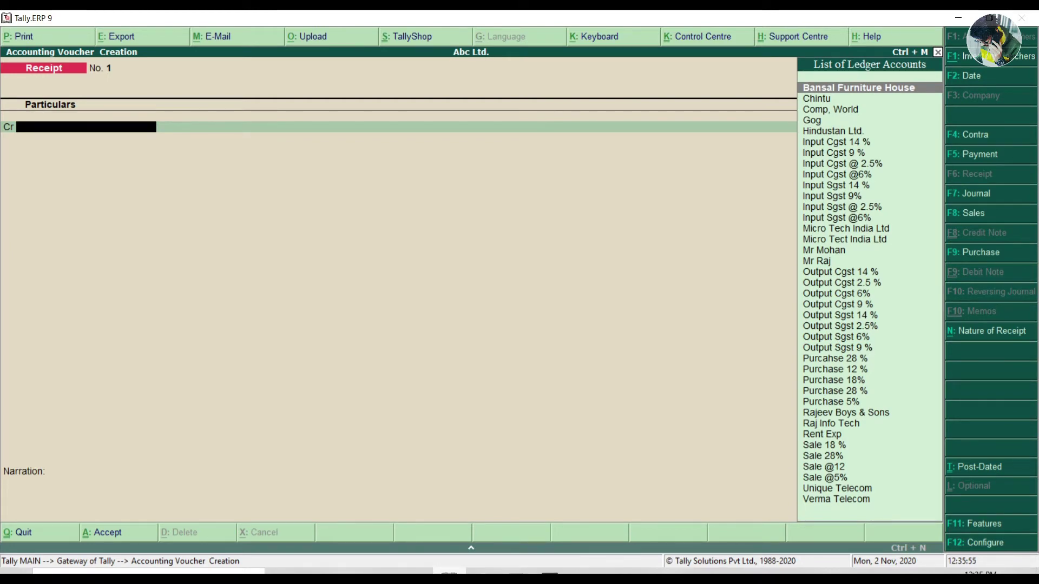
{"action": "key", "text": "F7"}
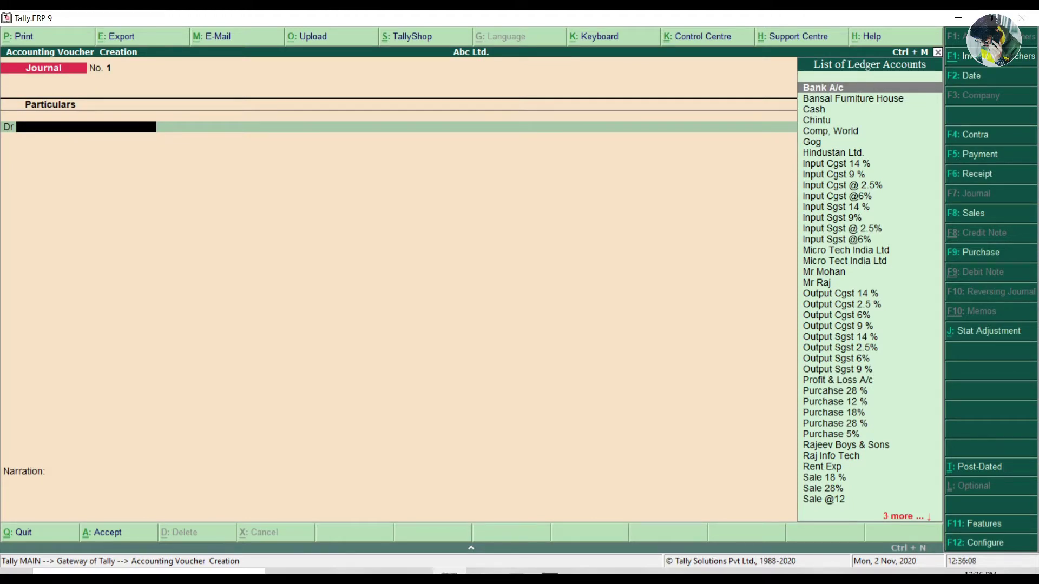
{"action": "type", "text": "Bank"}
{"action": "key", "text": "Return"}
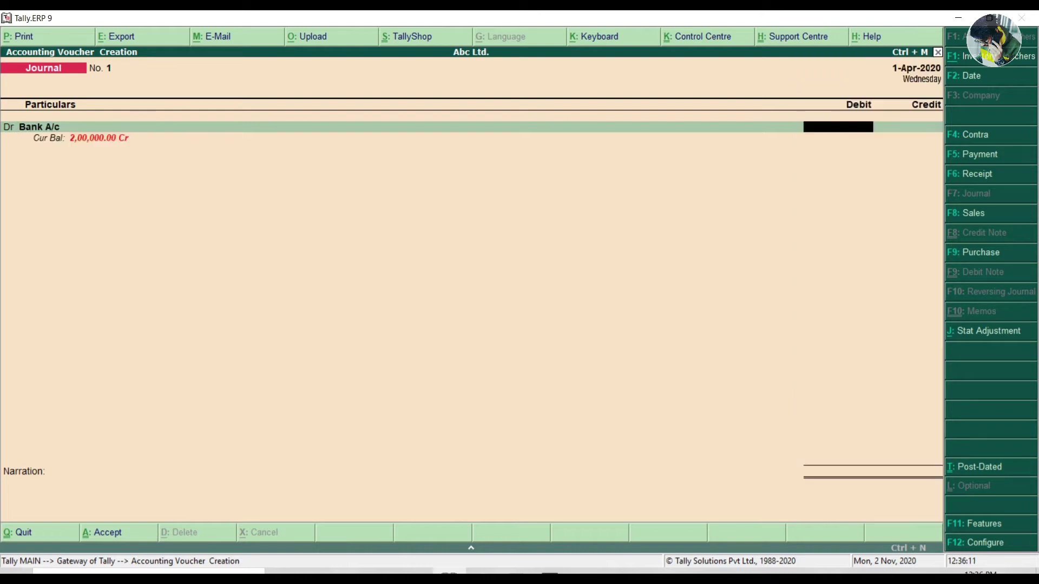
{"action": "type", "text": "20000"}
{"action": "key", "text": "Return"}
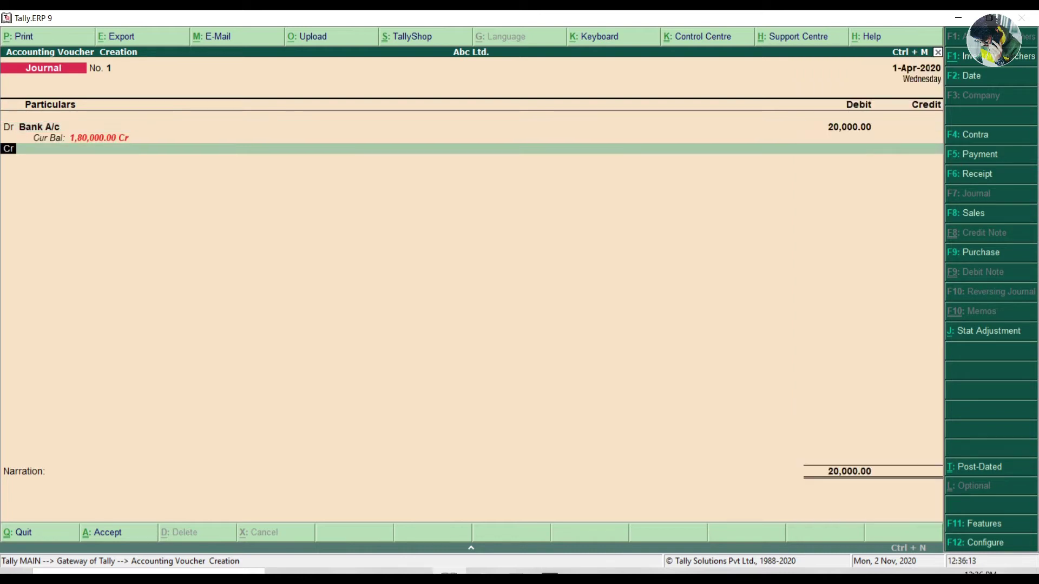
Step: Create a ledger for the advance received from the named customer under Current Liabilities and use it as the journal's credit account
{"action": "key", "text": "Return"}
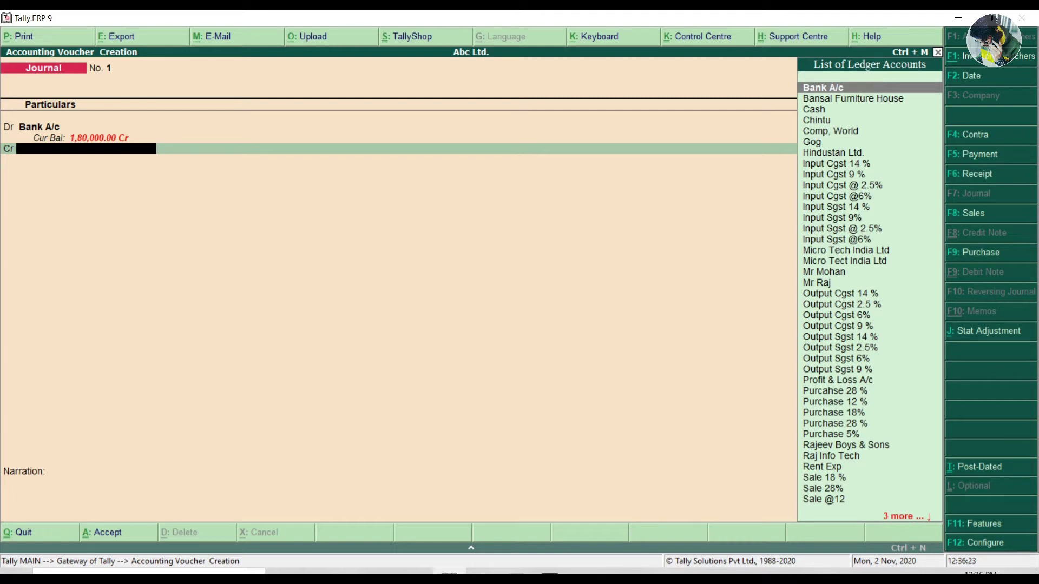
{"action": "key", "text": "alt+c"}
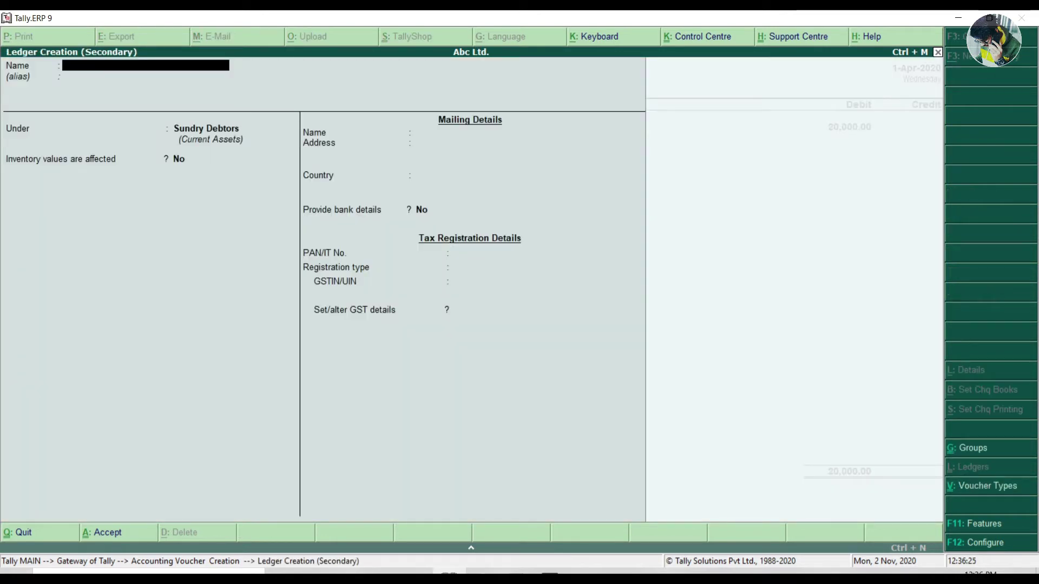
{"action": "type", "text": "Advance Received From MR R"}
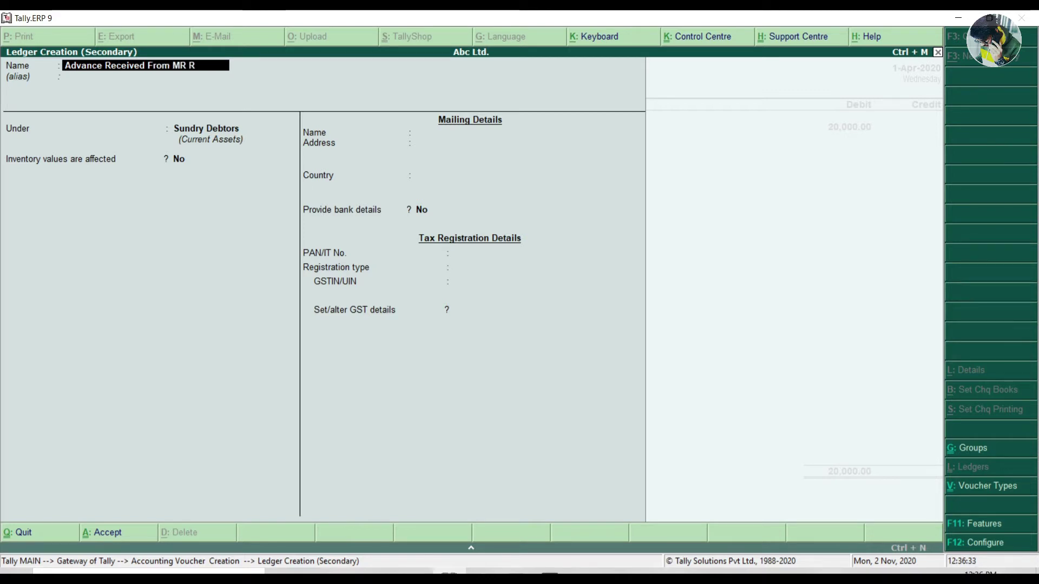
{"action": "type", "text": "aj"}
{"action": "key", "text": "Return"}
{"action": "key", "text": "Return"}
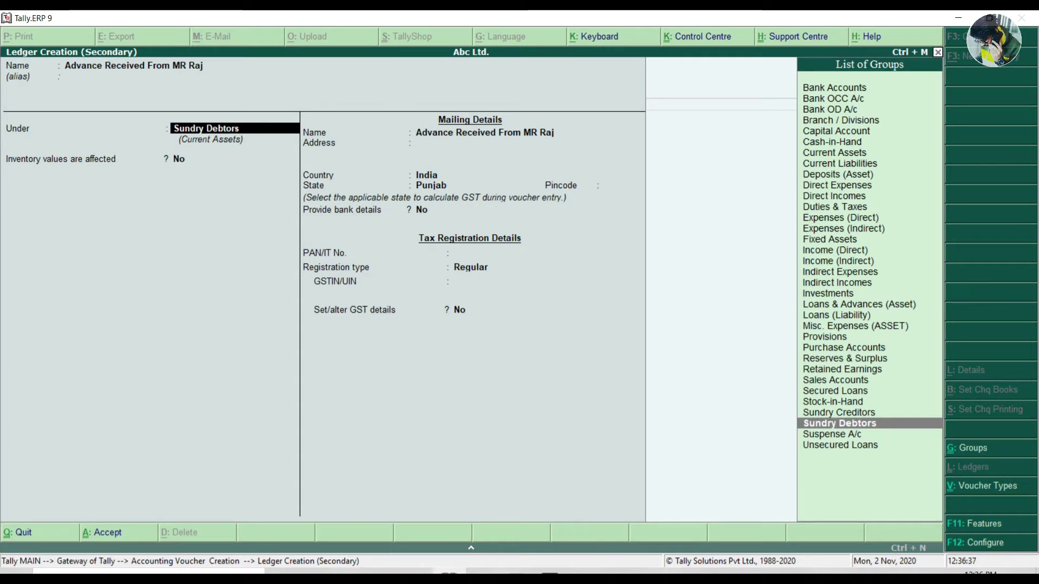
{"action": "type", "text": "Cu"}
{"action": "key", "text": "Down"}
{"action": "key", "text": "Return"}
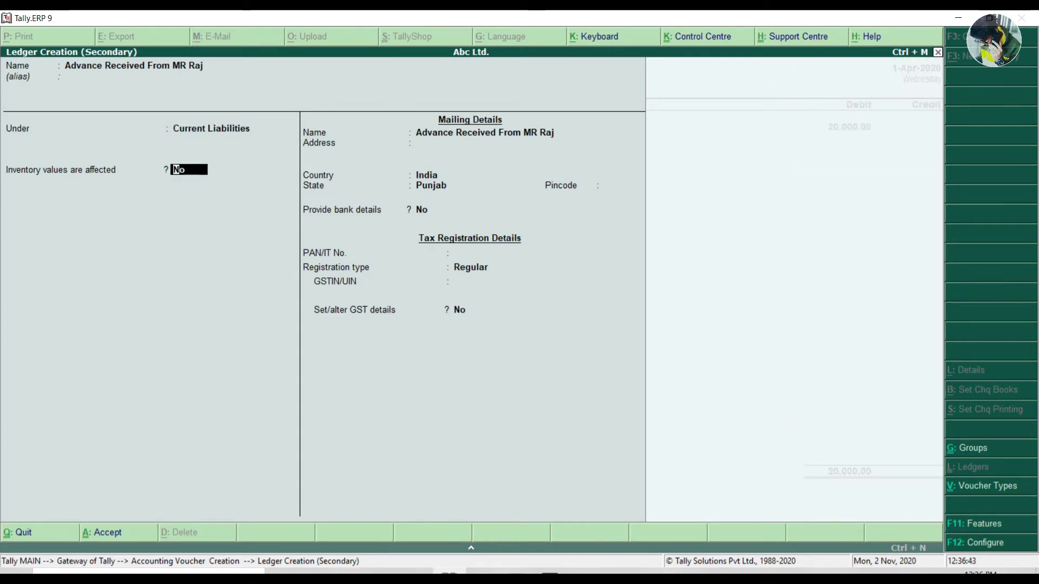
{"action": "key", "text": "ctrl+a"}
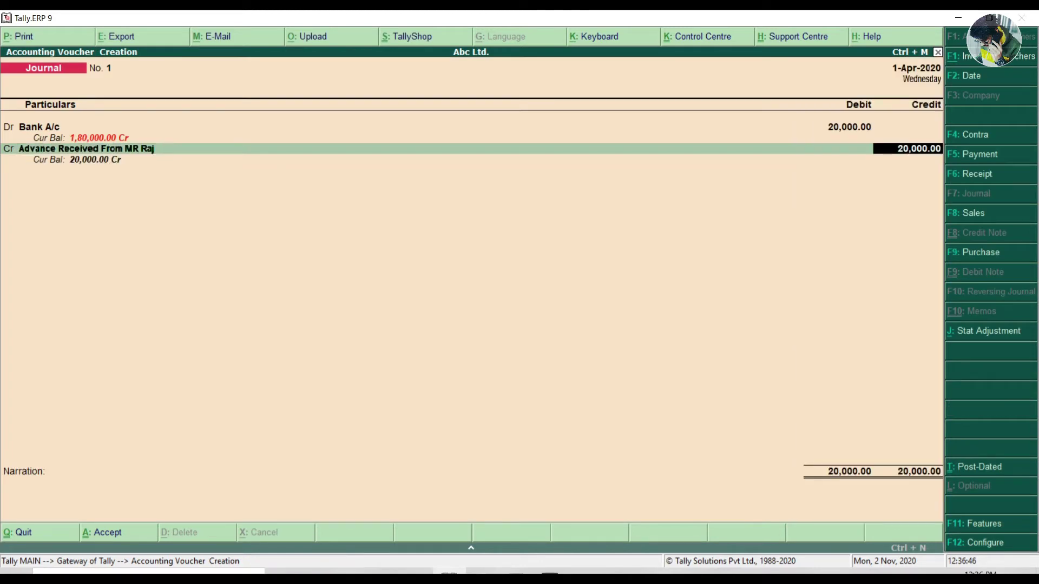
Step: Add a narration stating that advance payment was received from the customer, save the journal voucher, and leave voucher entry
{"action": "key", "text": "Return"}
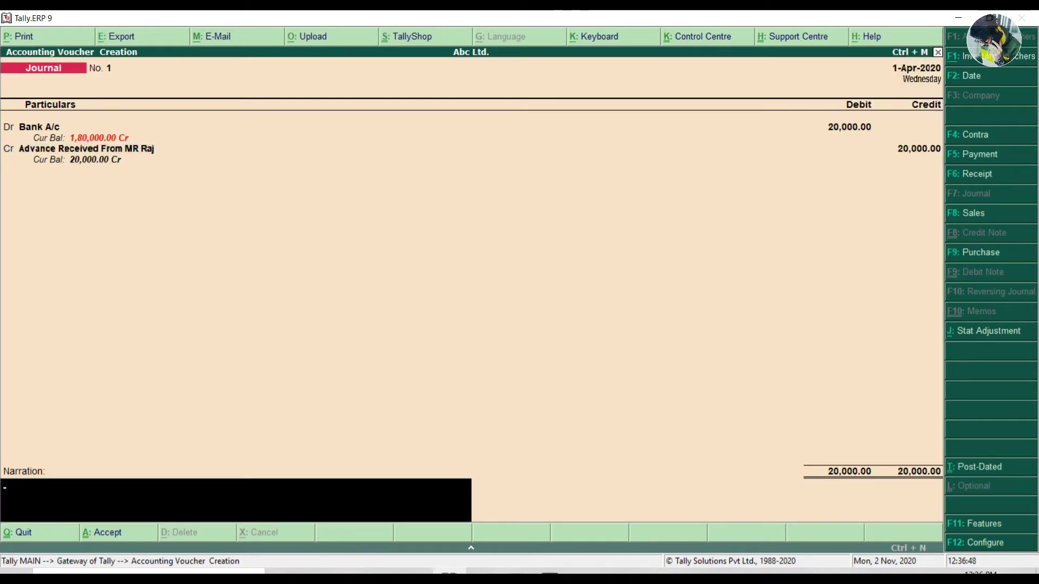
{"action": "type", "text": "ad"}
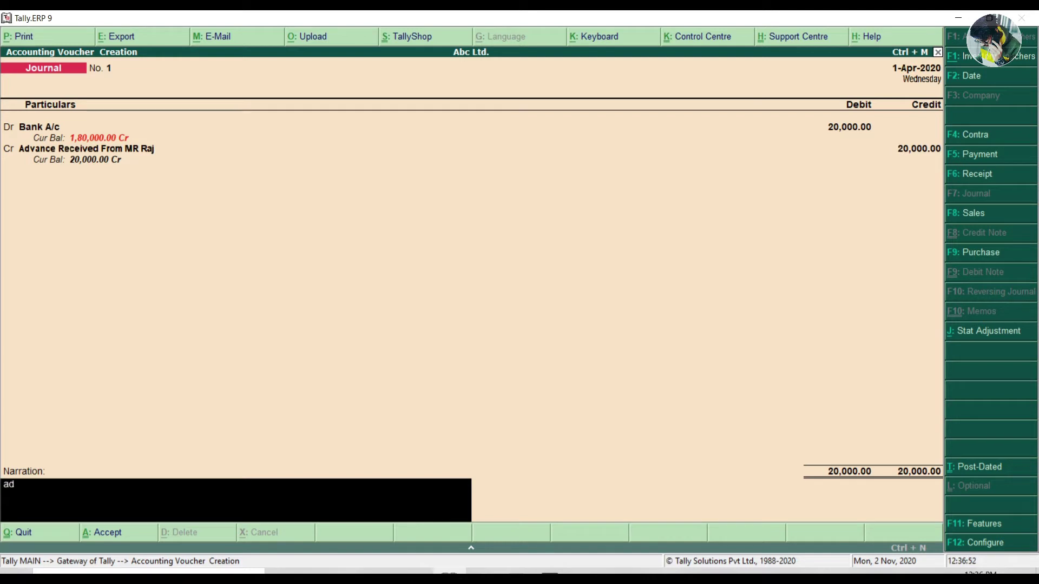
{"action": "type", "text": "vance payment received from mr raj"}
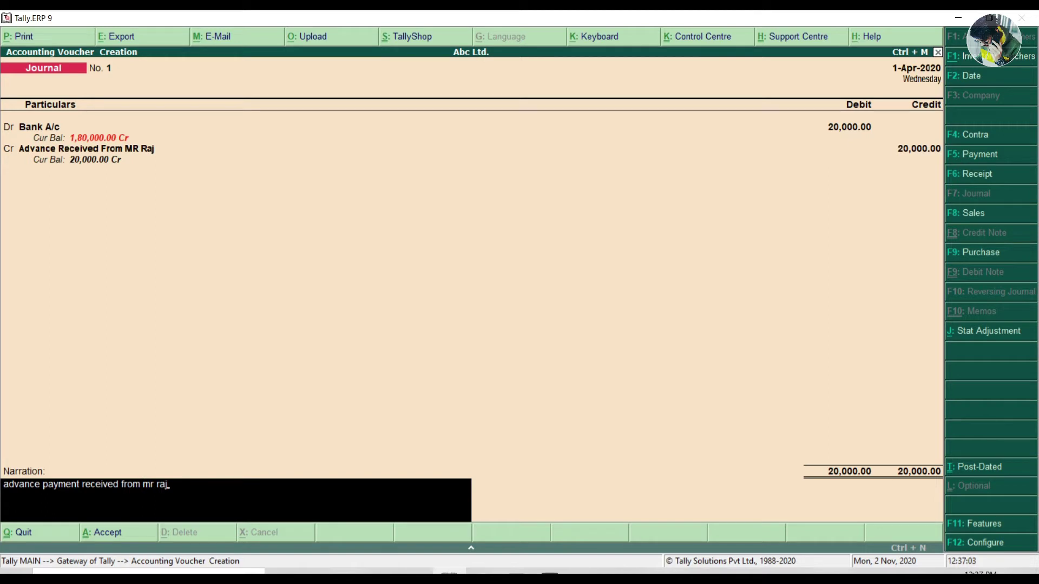
{"action": "key", "text": "ctrl+a"}
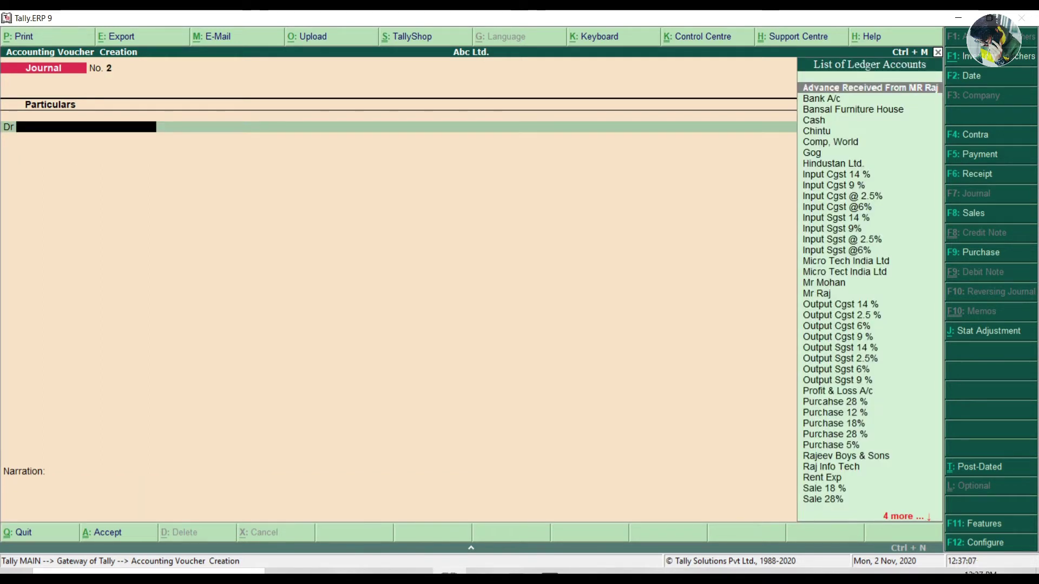
{"action": "key", "text": "Escape"}
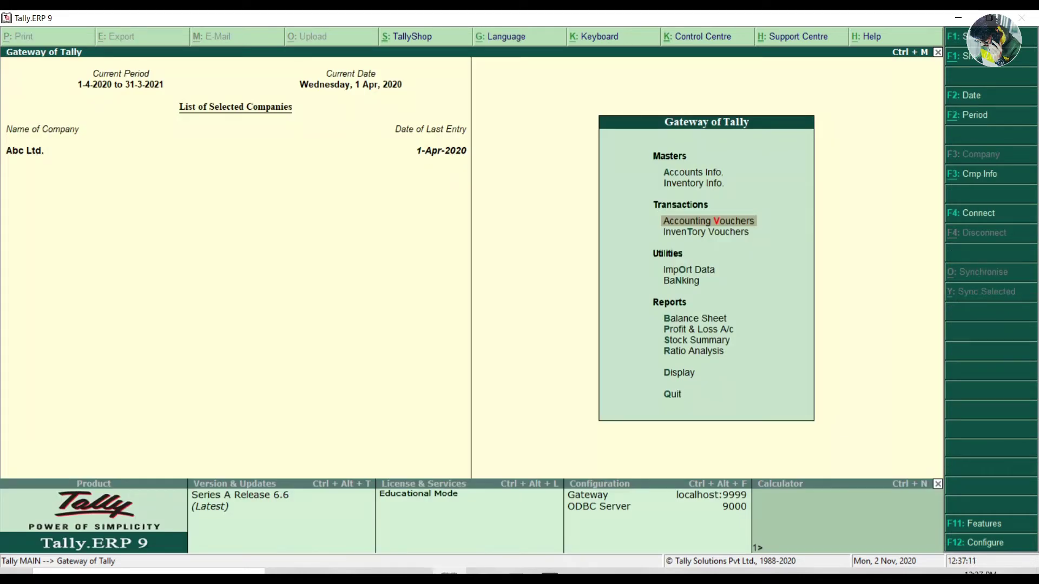
Step: Examine the detailed balance sheet for the advance received under Current Liabilities, then close the report
{"action": "key", "text": "Down"}
{"action": "key", "text": "Down"}
{"action": "key", "text": "Down"}
{"action": "key", "text": "Down"}
{"action": "key", "text": "Down"}
{"action": "key", "text": "Return"}
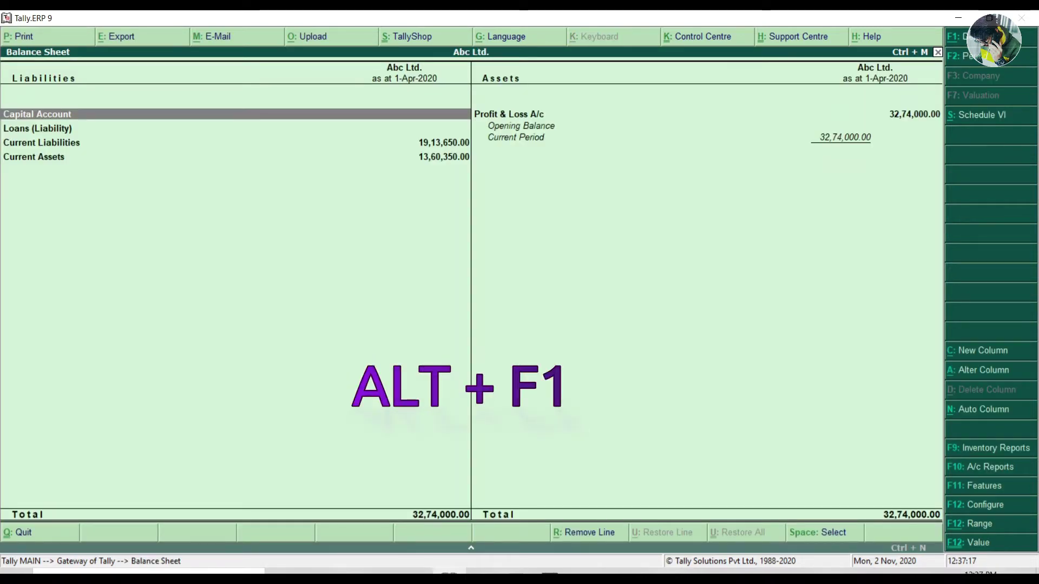
{"action": "key", "text": "alt+F1"}
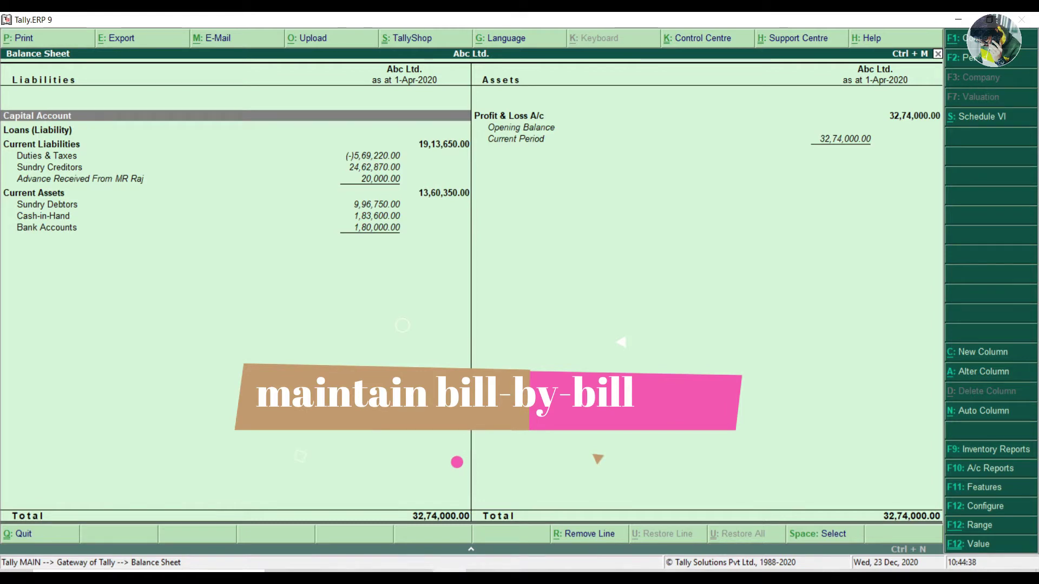
{"action": "key", "text": "Escape"}
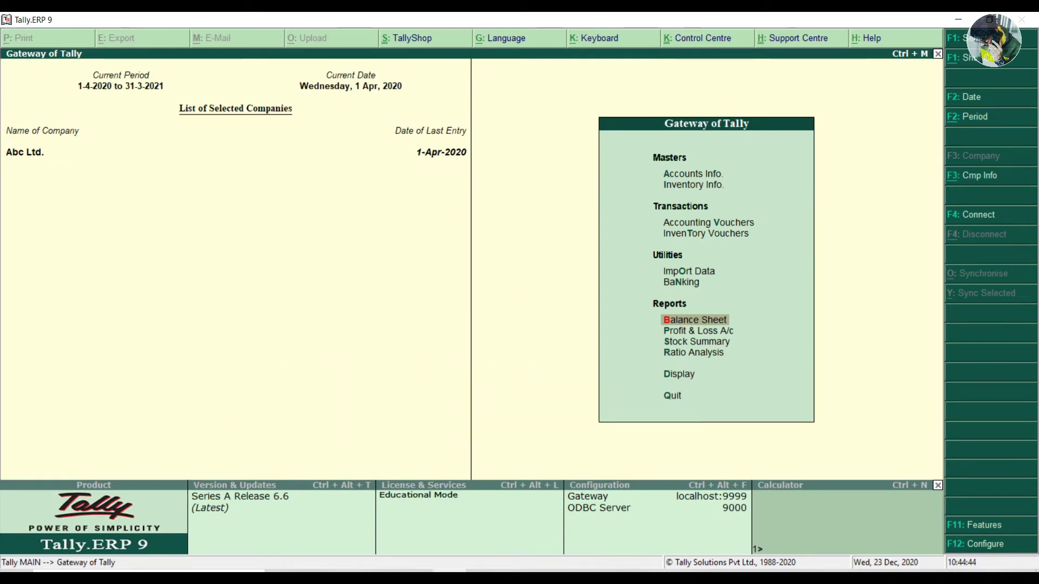
Step: Set Maintain bill-wise details to Yes in the company's accounting features and save the change
{"action": "key", "text": "F11"}
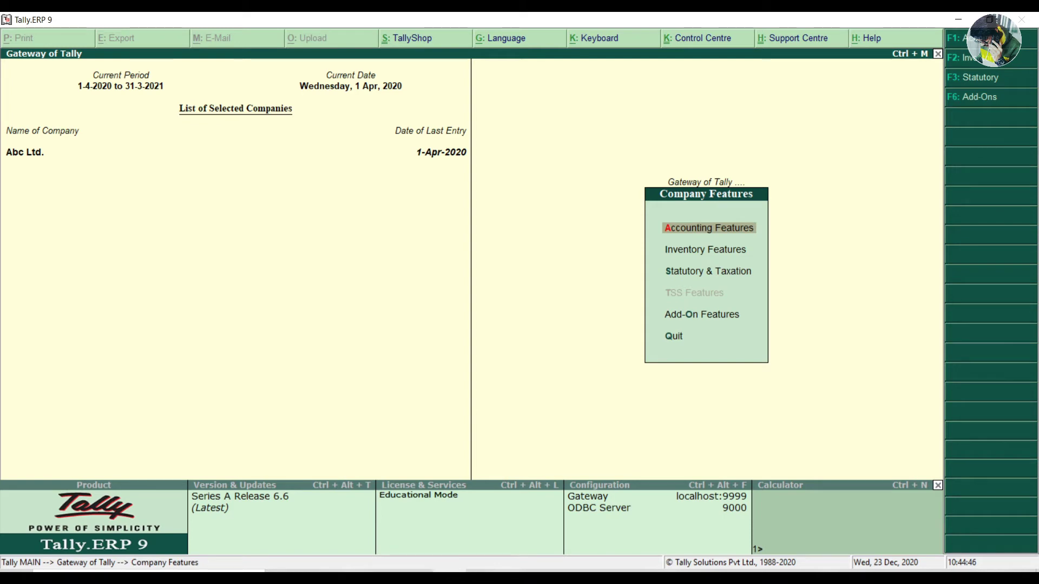
{"action": "key", "text": "Return"}
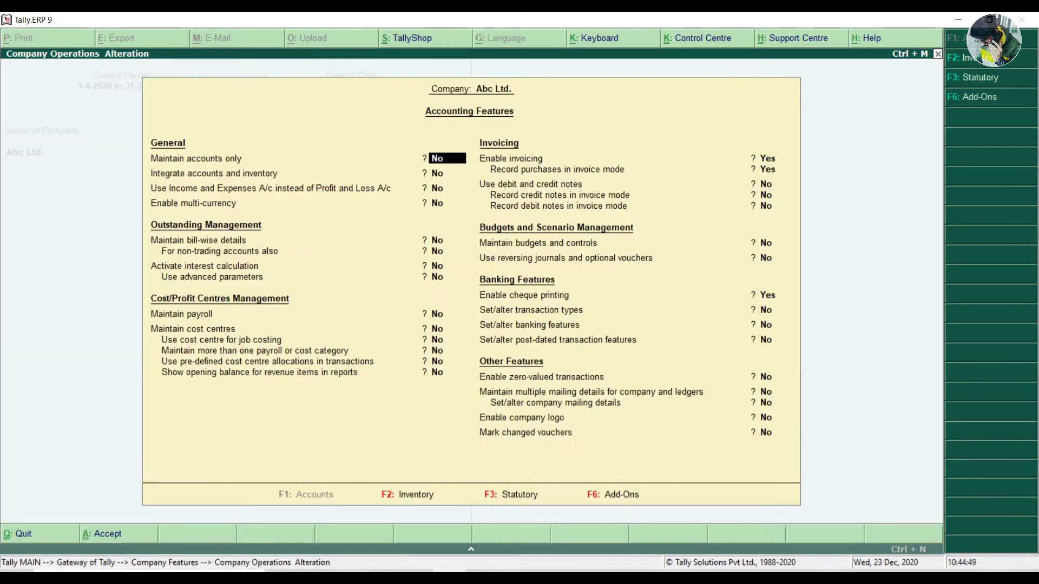
{"action": "key", "text": "Return"}
{"action": "key", "text": "Return"}
{"action": "key", "text": "Return"}
{"action": "key", "text": "Return"}
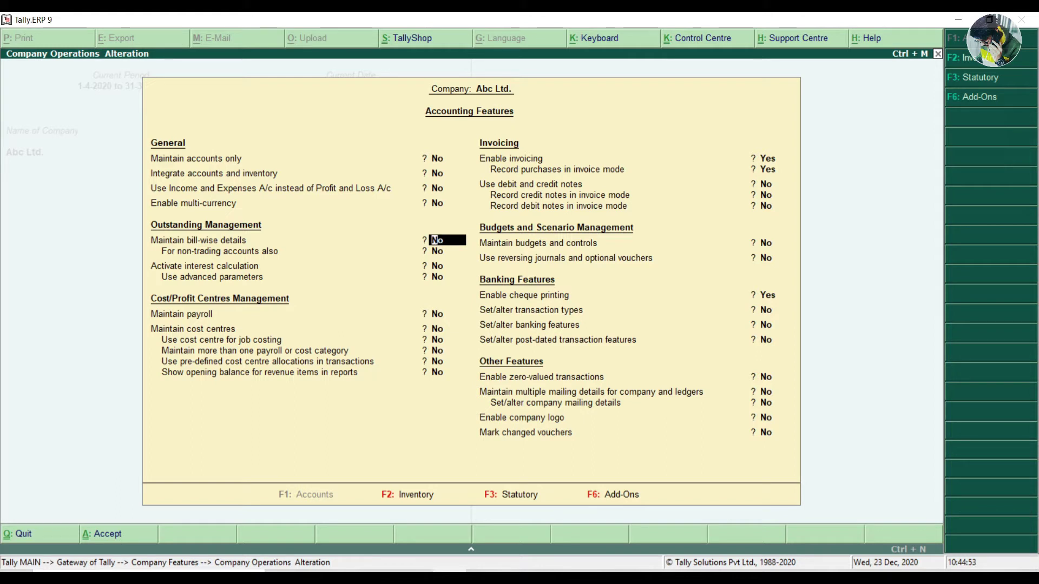
{"action": "type", "text": "yes"}
{"action": "key", "text": "ctrl+a"}
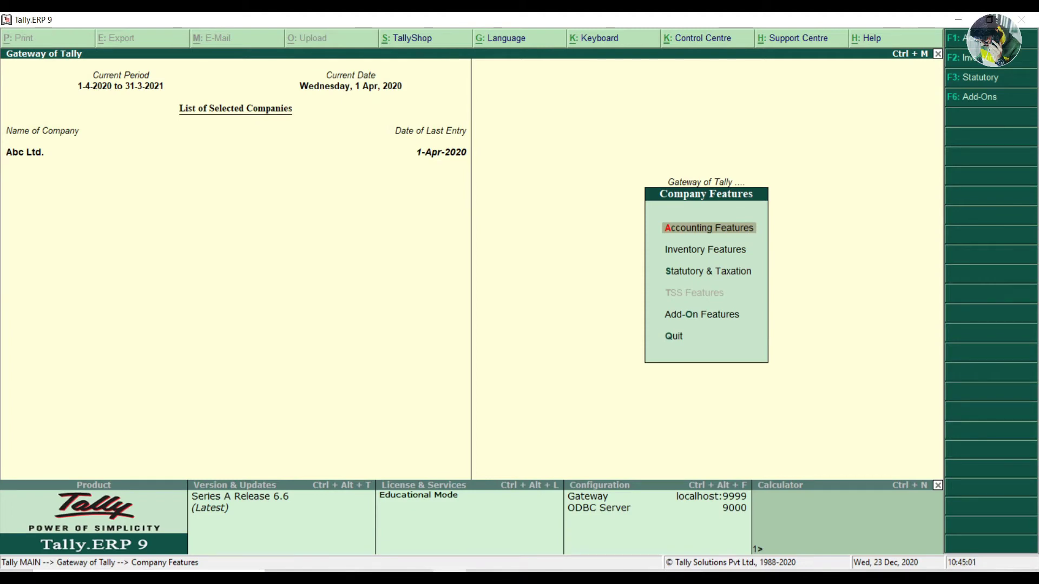
{"action": "key", "text": "Escape"}
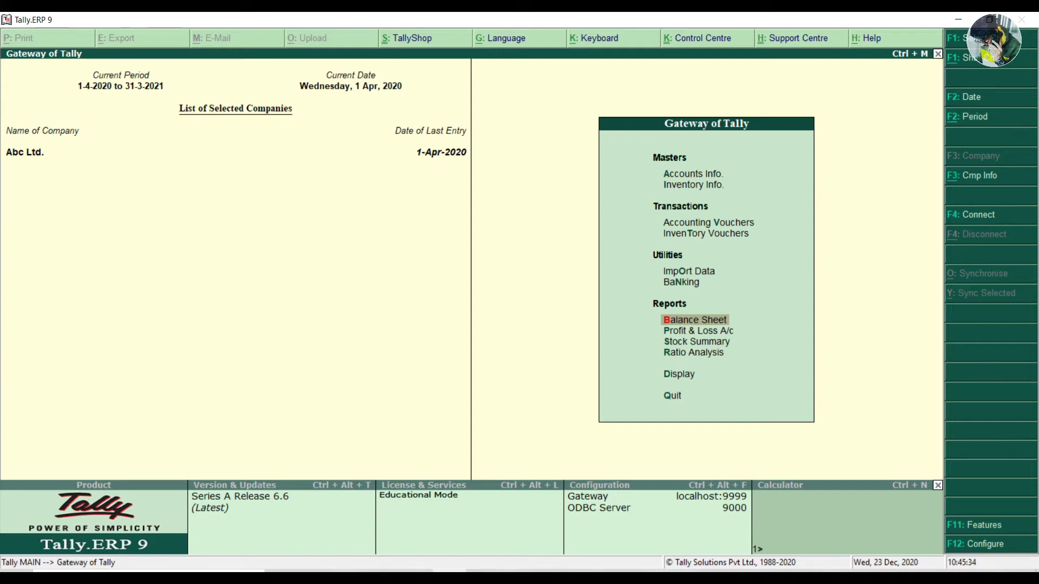
Step: Open the existing personal ledger of the customer who paid the advance for alteration
{"action": "key", "text": "Up"}
{"action": "key", "text": "Up"}
{"action": "key", "text": "Up"}
{"action": "key", "text": "Up"}
{"action": "key", "text": "Up"}
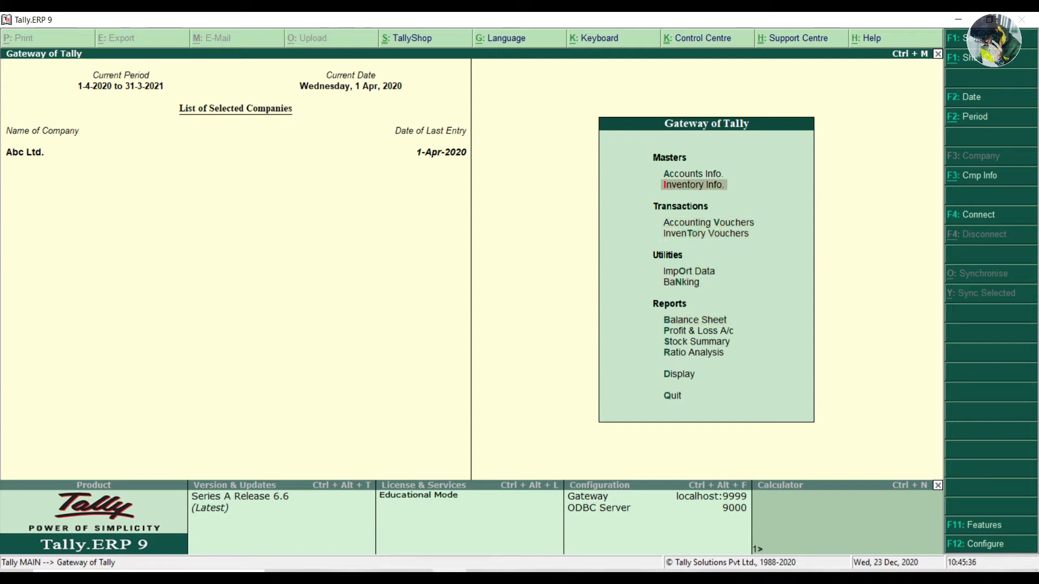
{"action": "key", "text": "Up"}
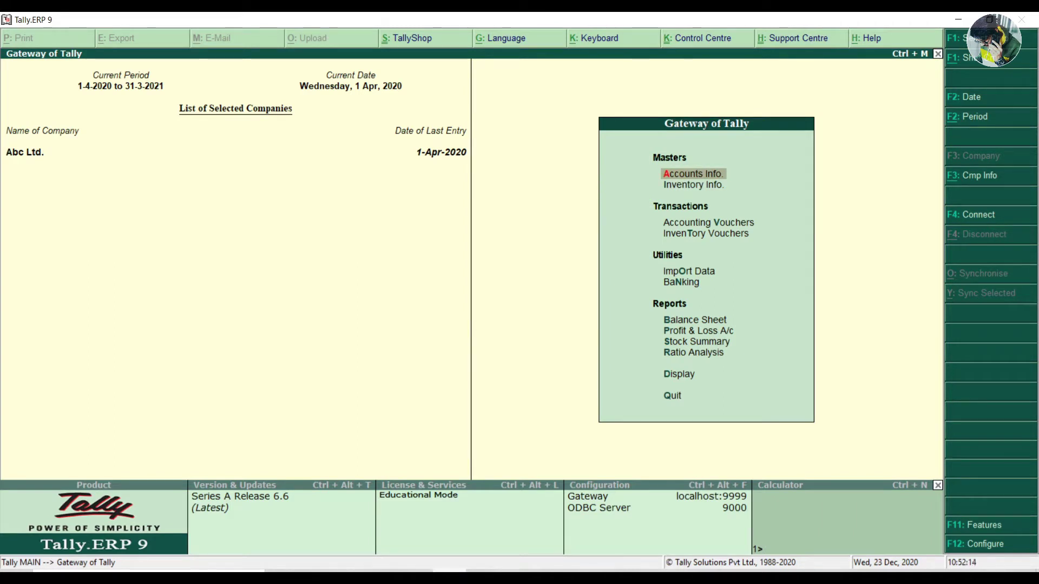
{"action": "key", "text": "Return"}
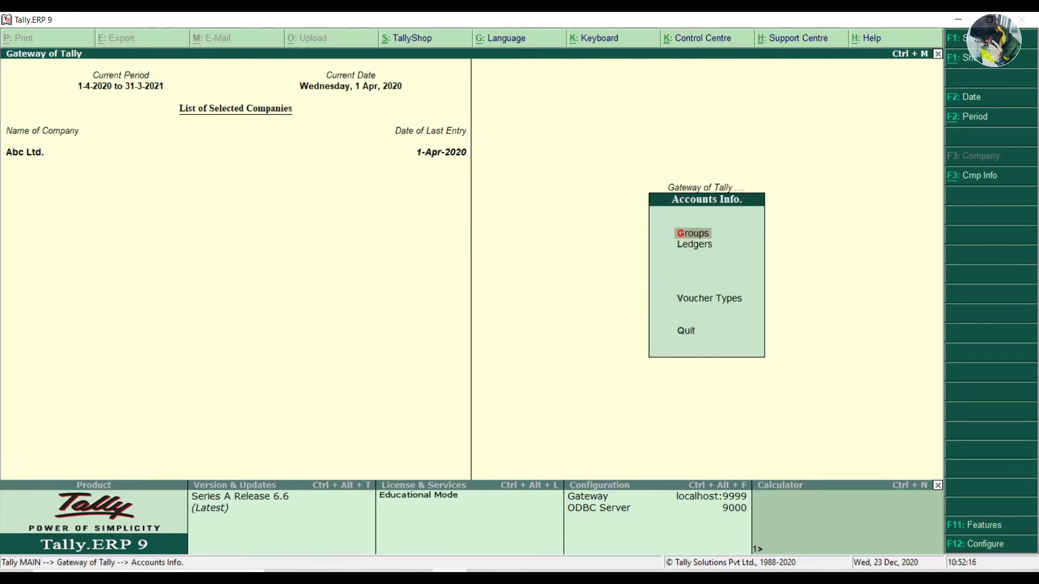
{"action": "key", "text": "Down"}
{"action": "key", "text": "Return"}
{"action": "key", "text": "Down"}
{"action": "key", "text": "Down"}
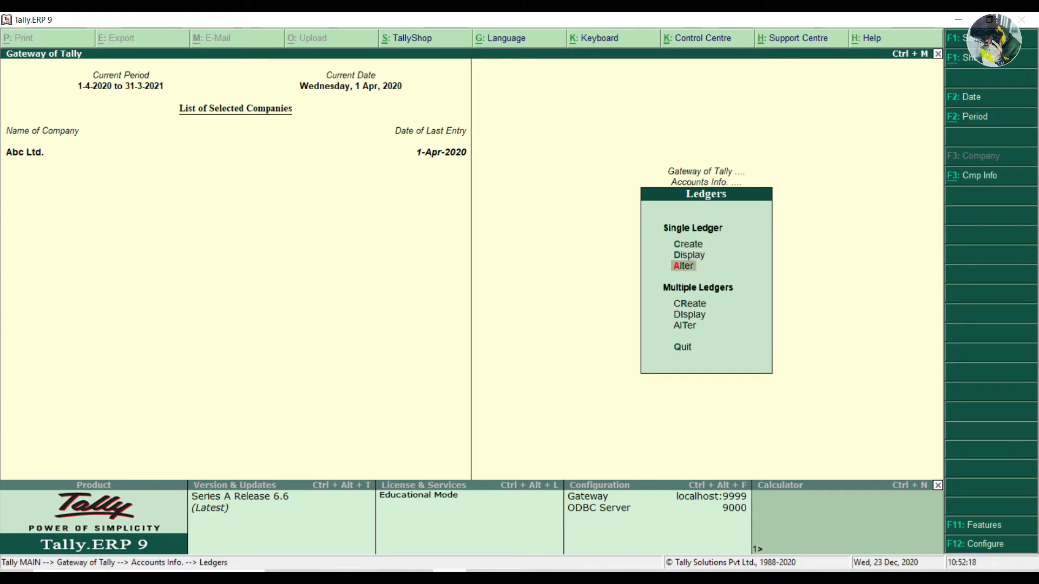
{"action": "key", "text": "Return"}
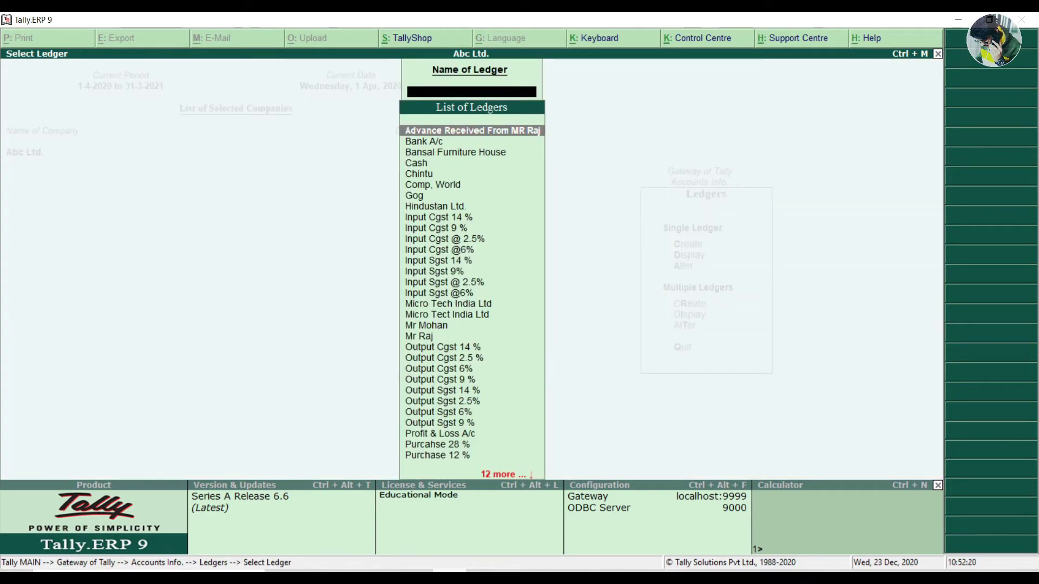
{"action": "type", "text": "Mr"}
{"action": "key", "text": "Down"}
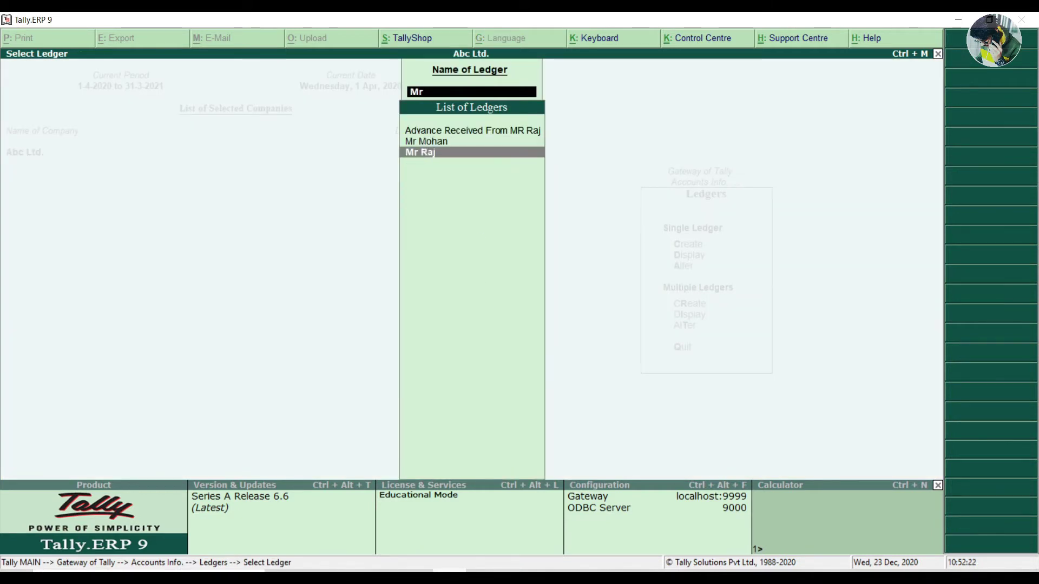
{"action": "key", "text": "Return"}
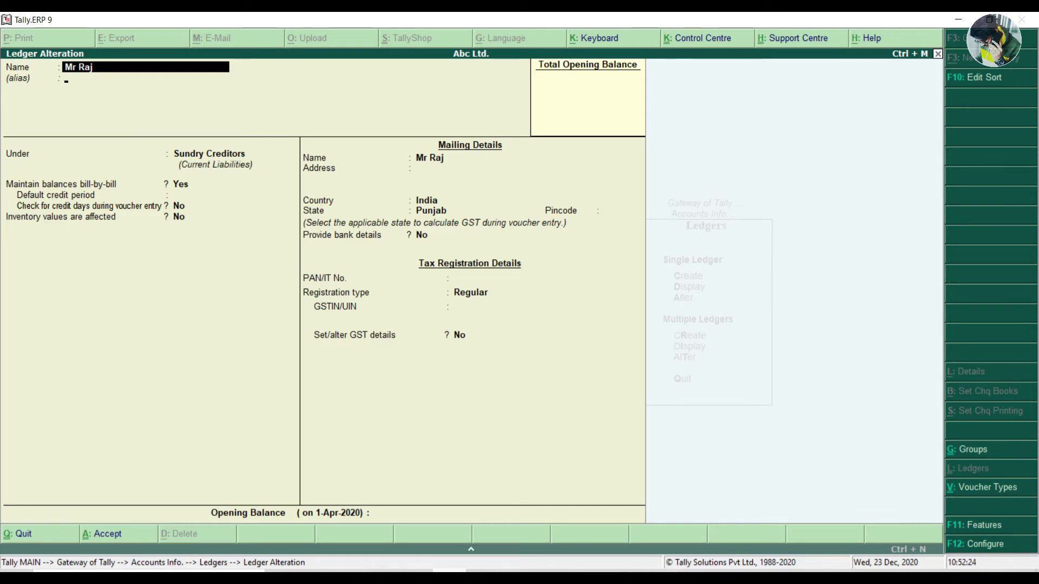
Step: Reclassify the customer's ledger under Sundry Debtors, save it, and return to the Gateway of Tally
{"action": "key", "text": "Return"}
{"action": "key", "text": "Return"}
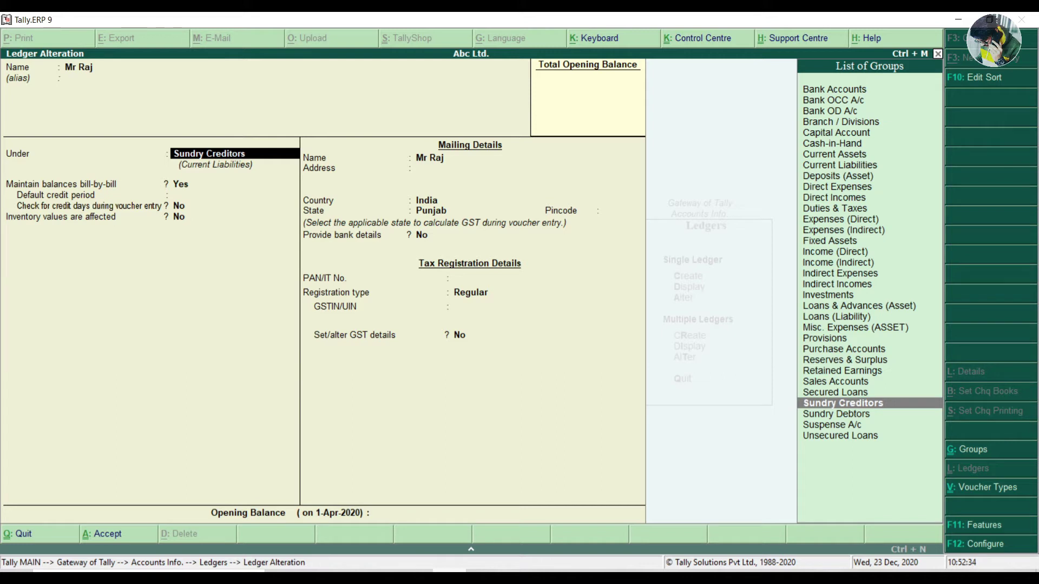
{"action": "type", "text": "De"}
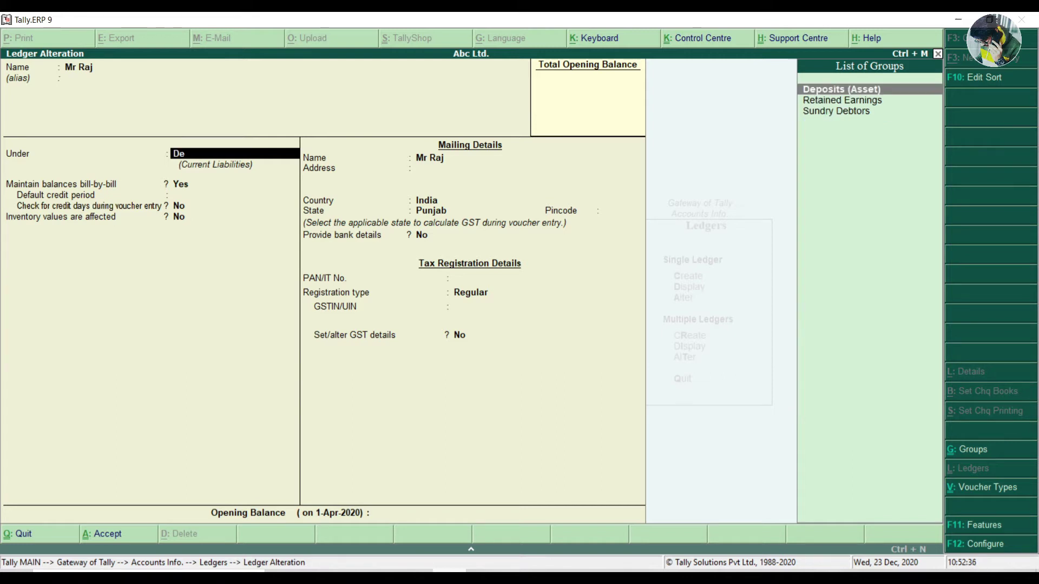
{"action": "key", "text": "Down"}
{"action": "key", "text": "Down"}
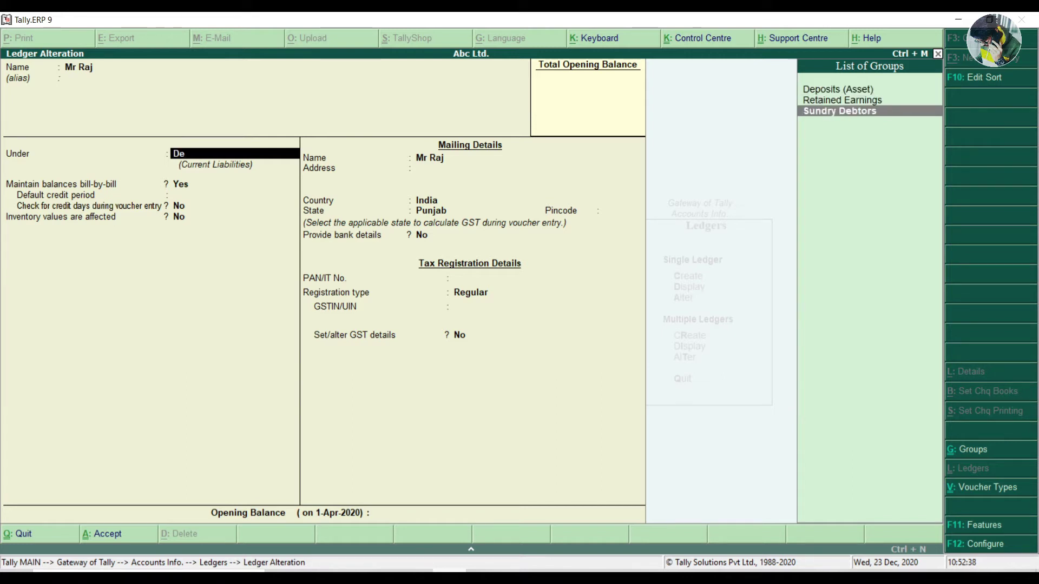
{"action": "key", "text": "Return"}
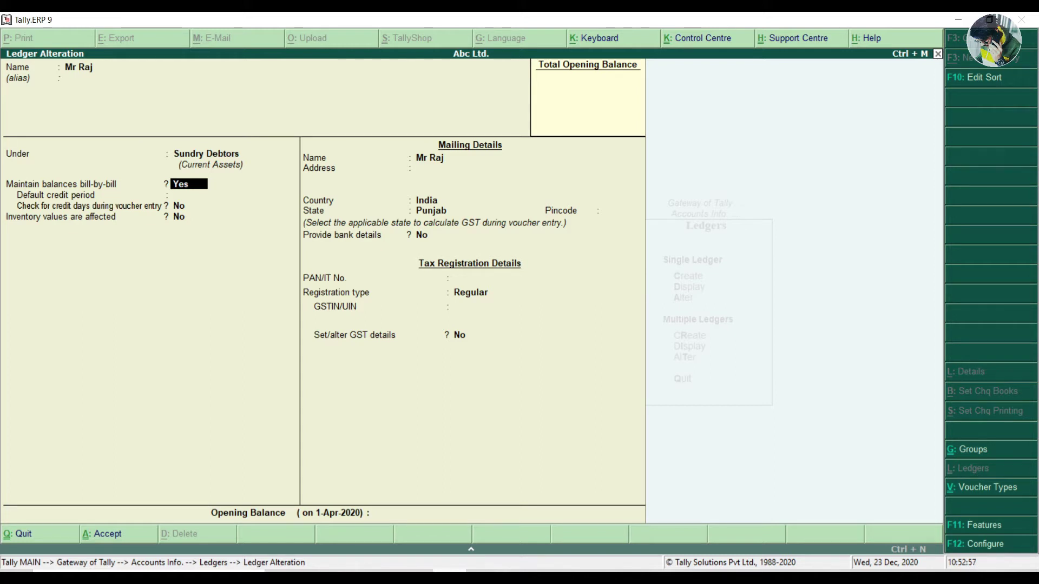
{"action": "key", "text": "ctrl+a"}
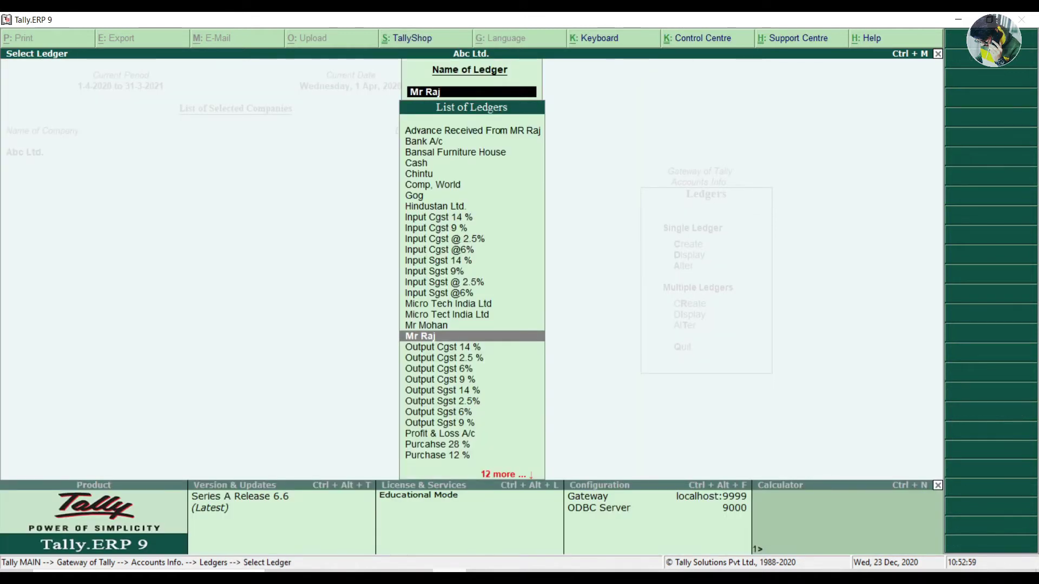
{"action": "key", "text": "Escape"}
{"action": "key", "text": "Escape"}
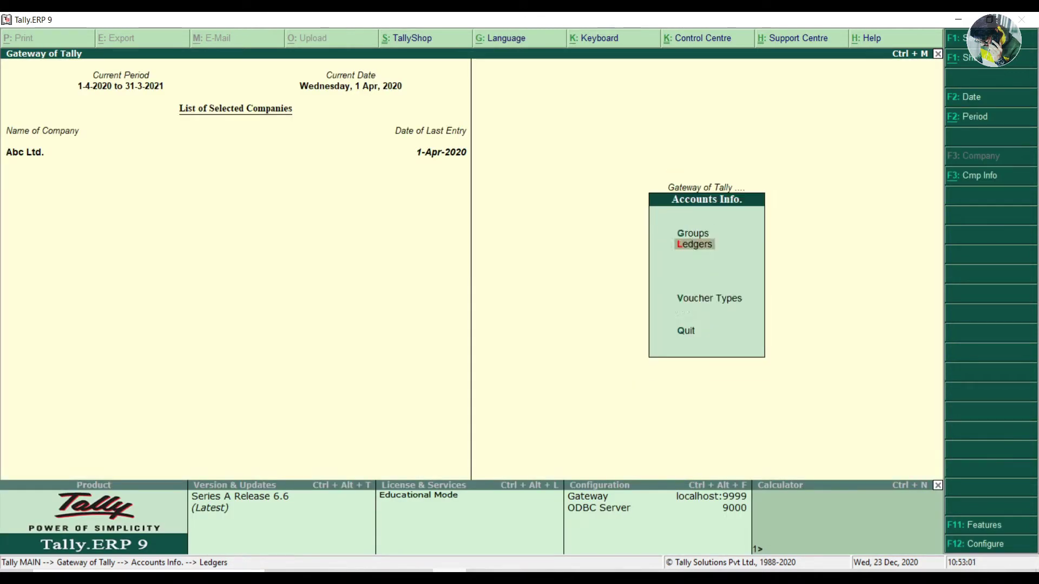
{"action": "key", "text": "Escape"}
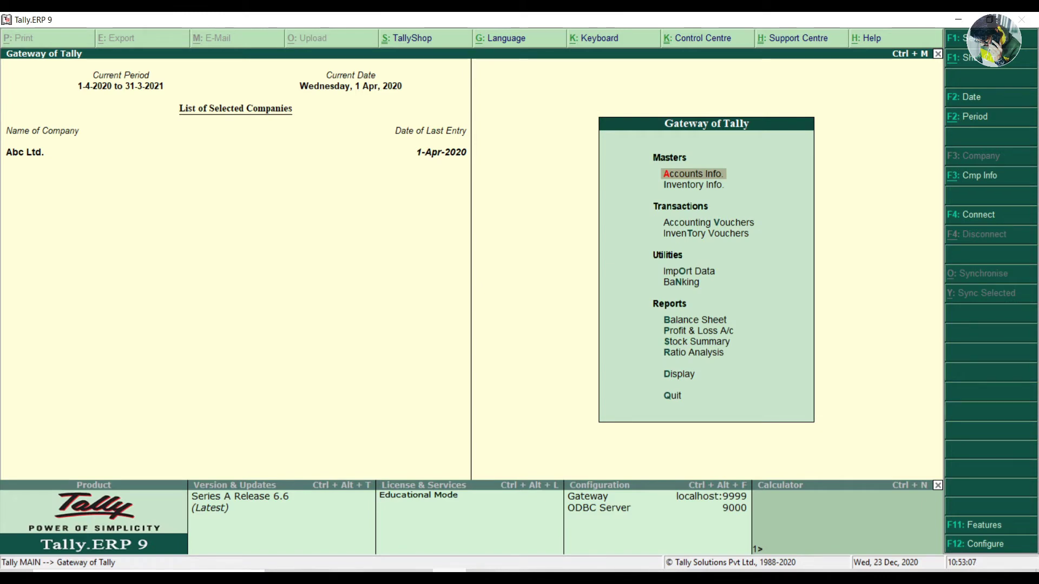
Step: Start a receipt voucher from the accounting vouchers and credit the customer's personal ledger with 20,000
{"action": "key", "text": "Down"}
{"action": "key", "text": "Down"}
{"action": "key", "text": "Return"}
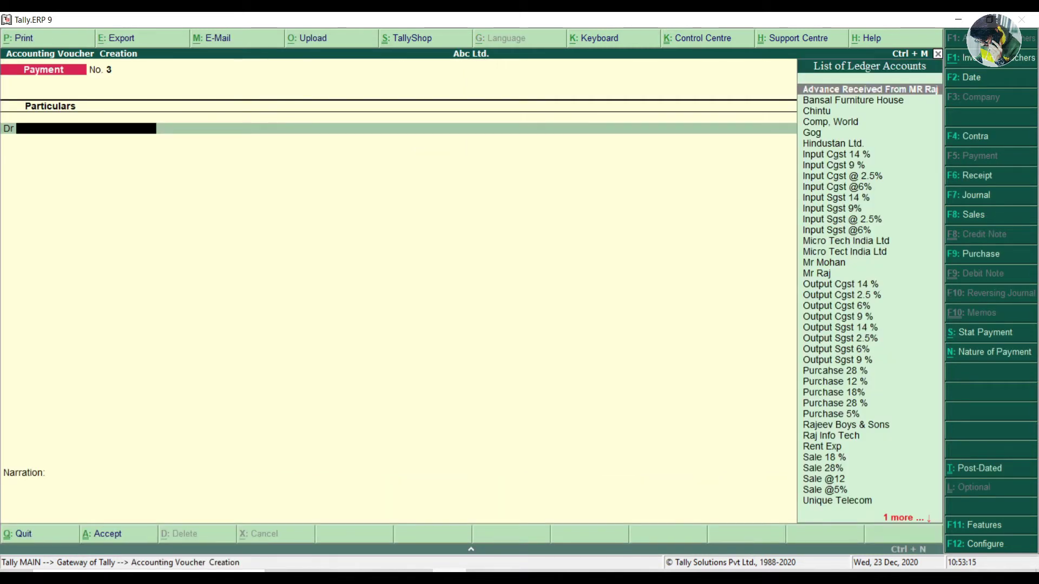
{"action": "key", "text": "F6"}
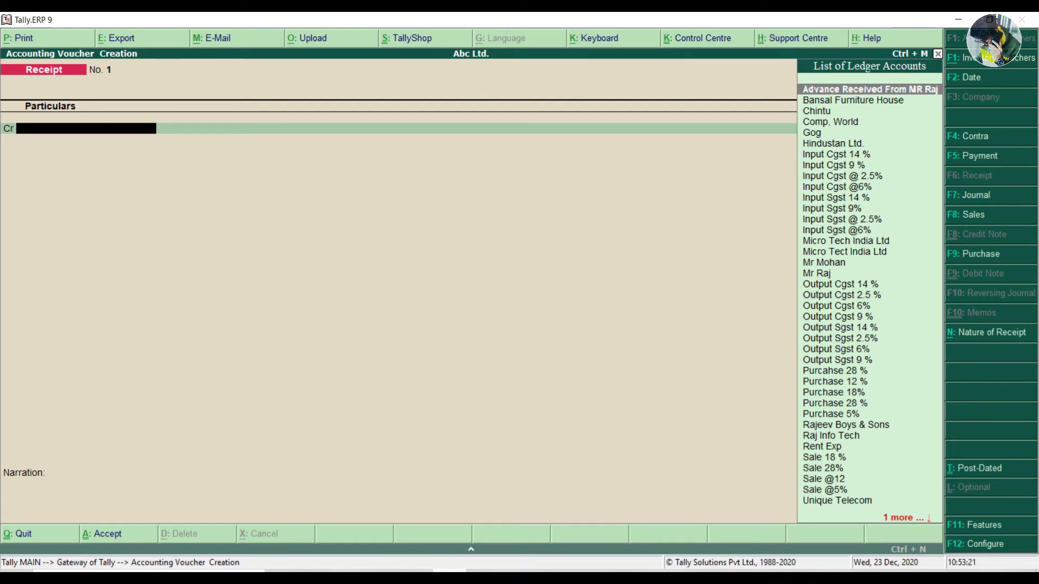
{"action": "type", "text": "Mr"}
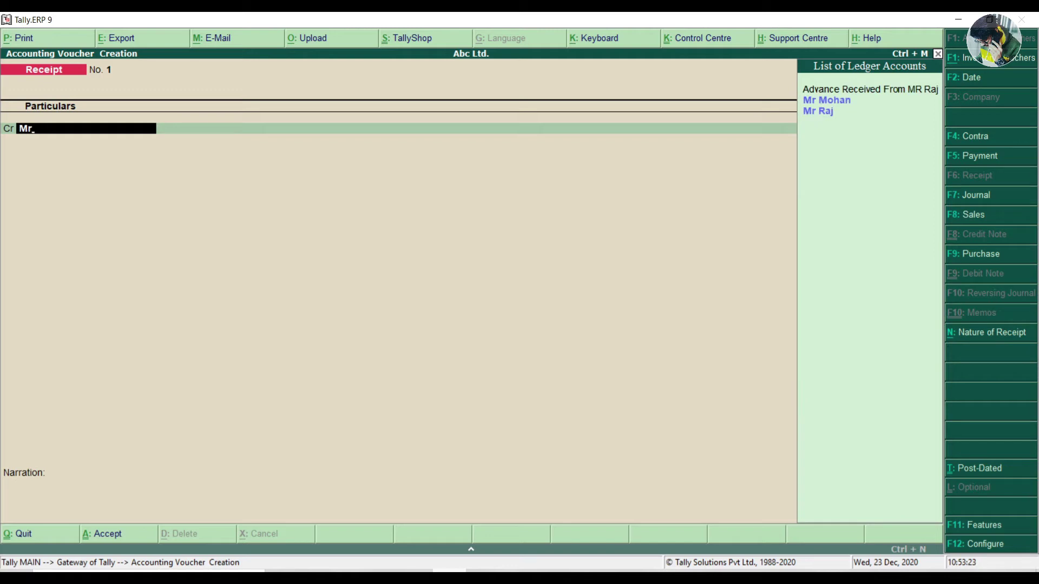
{"action": "key", "text": "Down"}
{"action": "key", "text": "Down"}
{"action": "key", "text": "Return"}
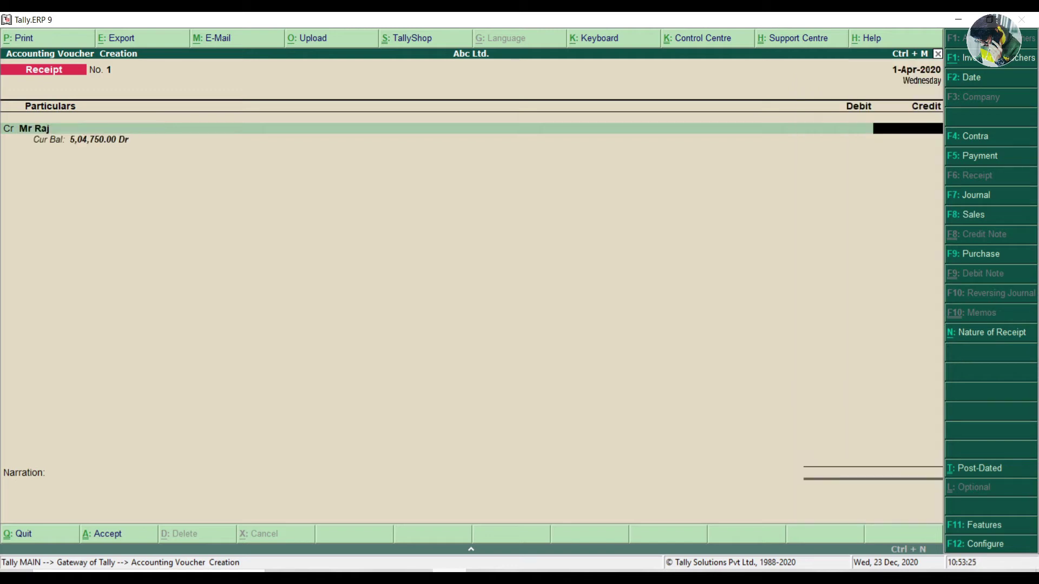
{"action": "type", "text": "20,000"}
{"action": "key", "text": "Return"}
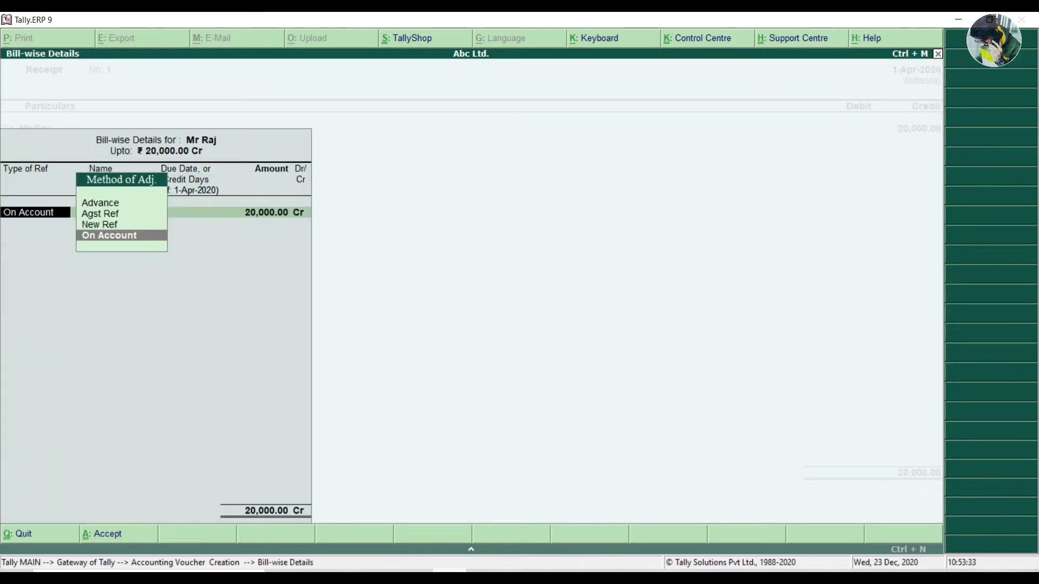
Step: Allocate the customer's 20,000 credit as an Advance bill reference, using the customer's short name followed by -01 as reference name
{"action": "key", "text": "Up"}
{"action": "key", "text": "Up"}
{"action": "key", "text": "Up"}
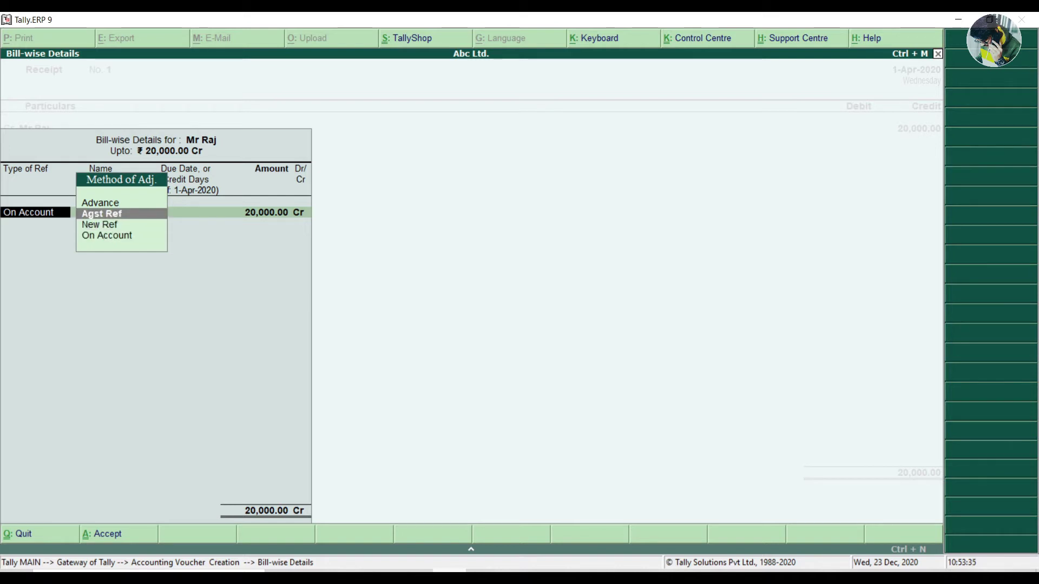
{"action": "key", "text": "Return"}
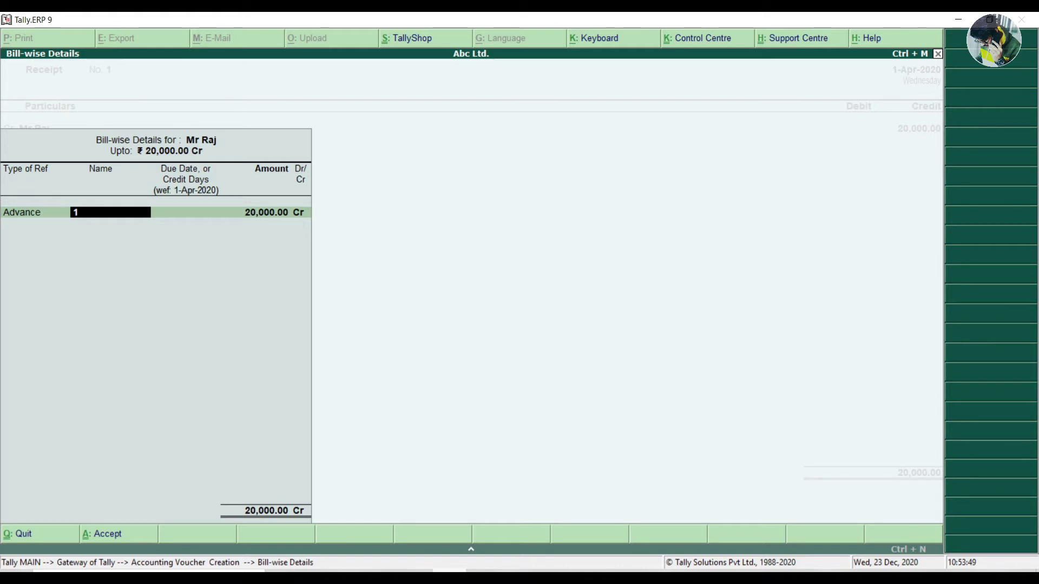
{"action": "type", "text": "Raj-01"}
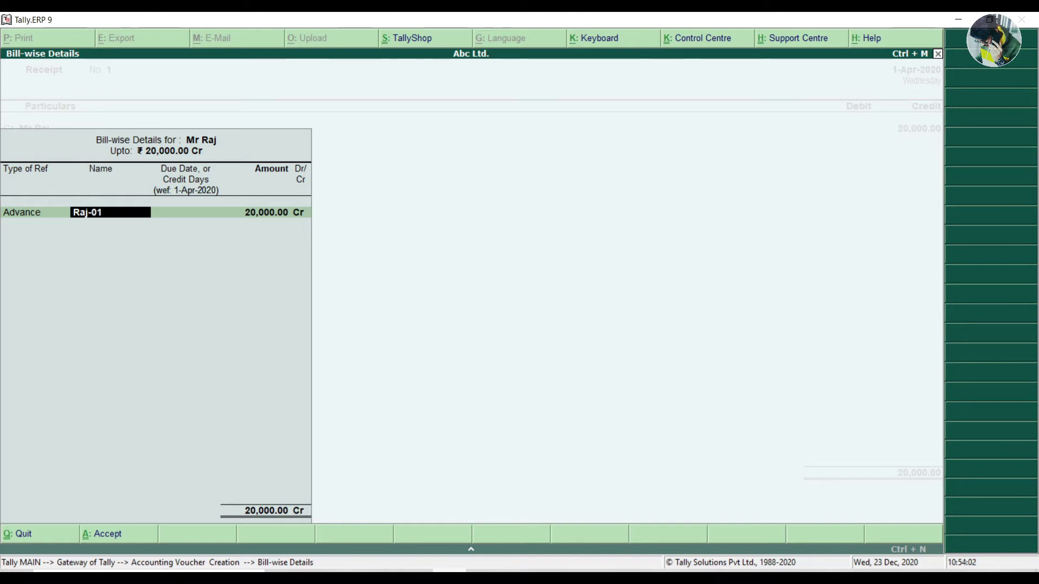
{"action": "key", "text": "Return"}
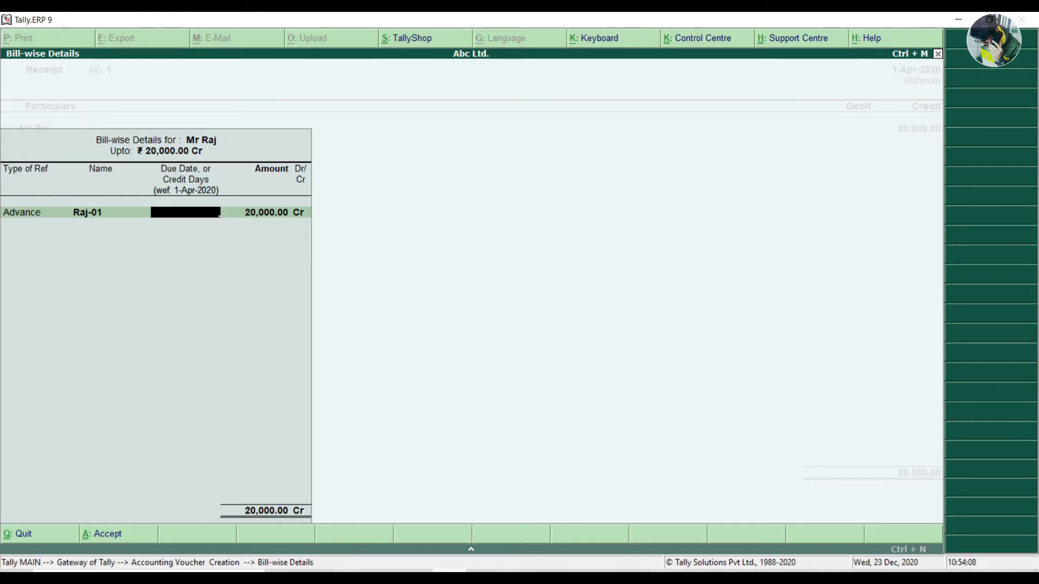
{"action": "key", "text": "Return"}
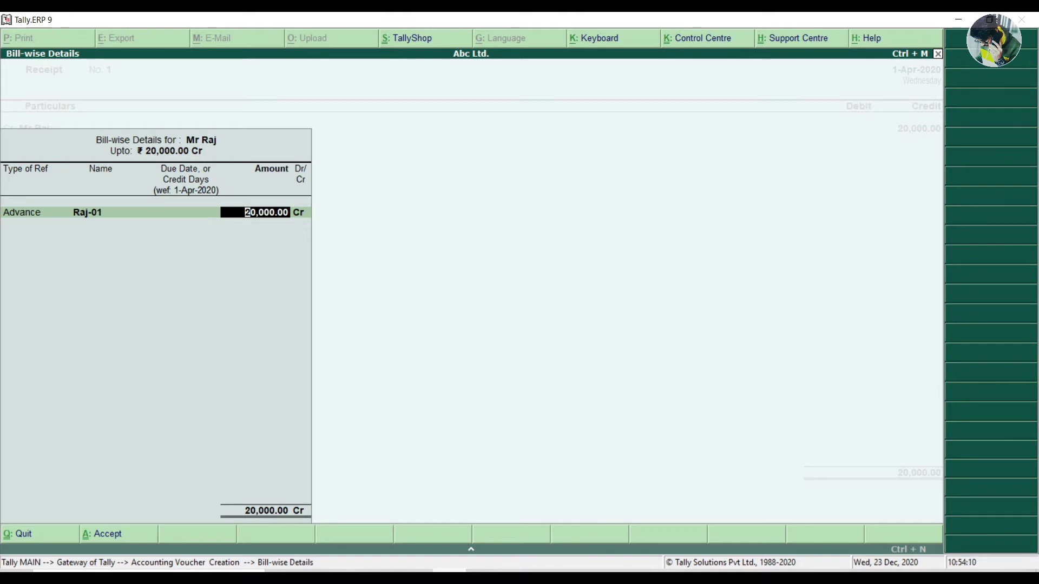
{"action": "key", "text": "Return"}
{"action": "key", "text": "Return"}
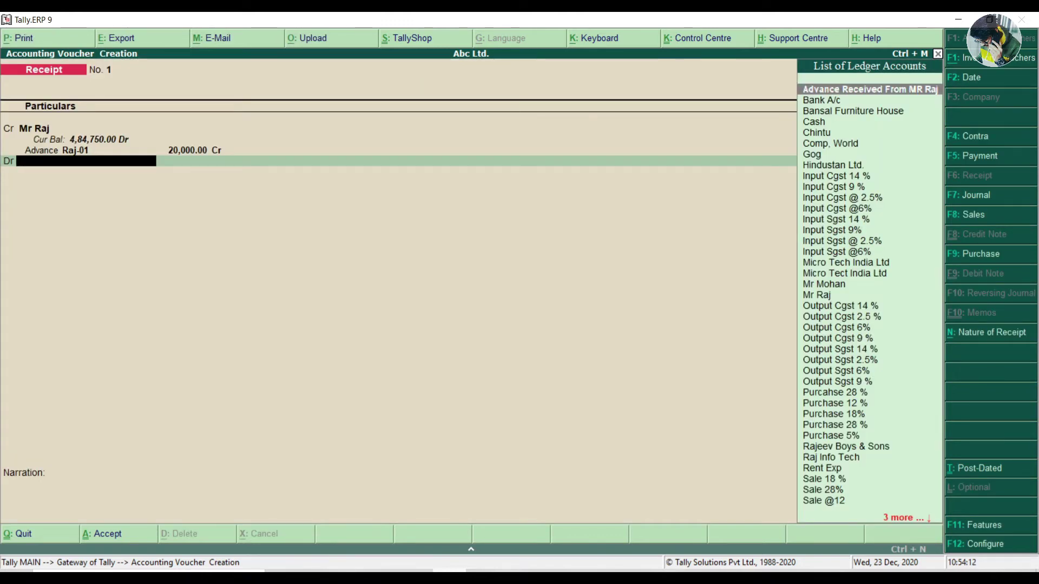
Step: Debit Bank A/c with 20,000 and save the receipt voucher without a narration
{"action": "type", "text": "Bank"}
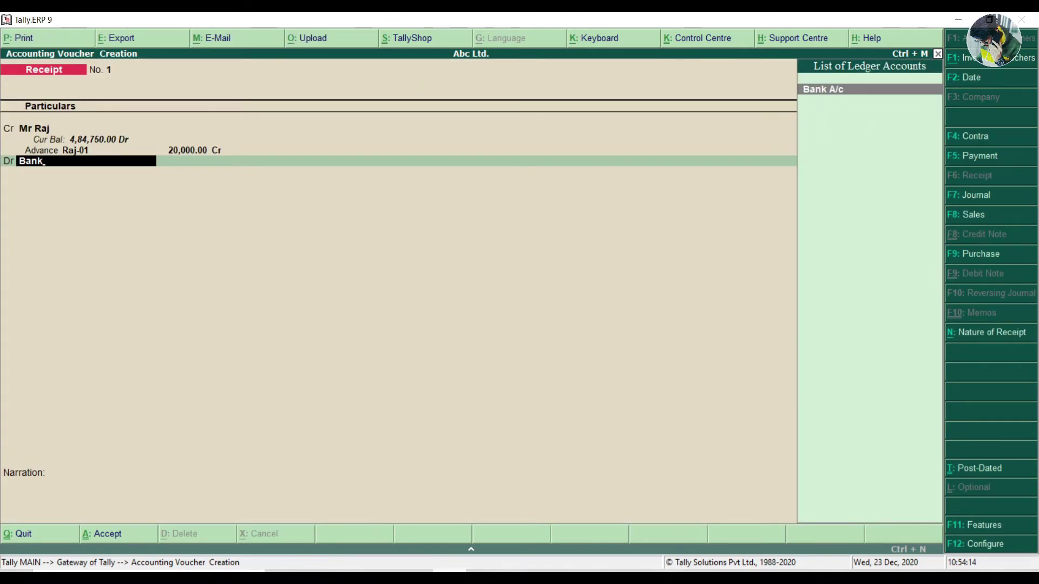
{"action": "key", "text": "Return"}
{"action": "key", "text": "Return"}
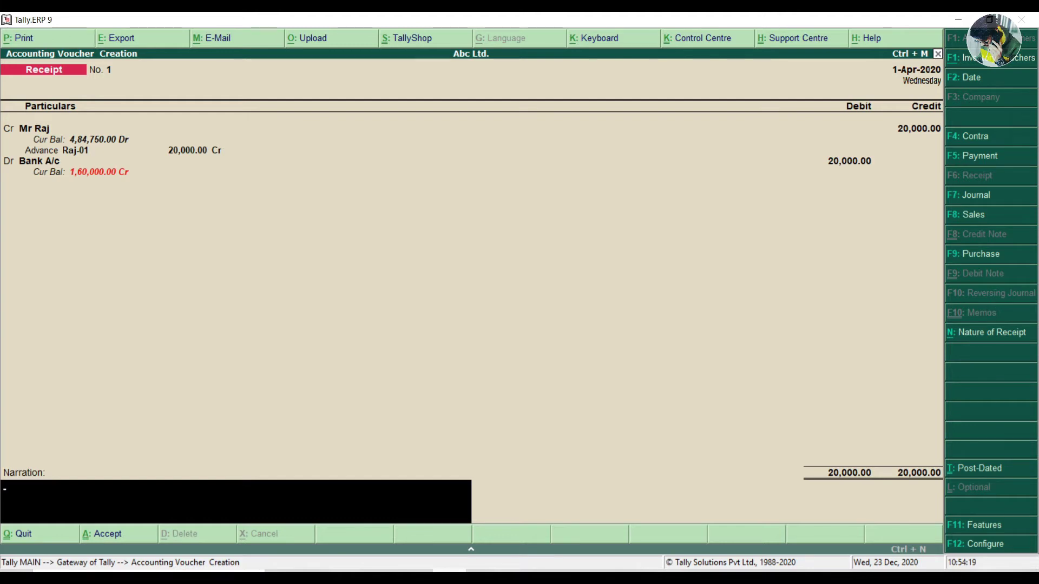
{"action": "key", "text": "ctrl+a"}
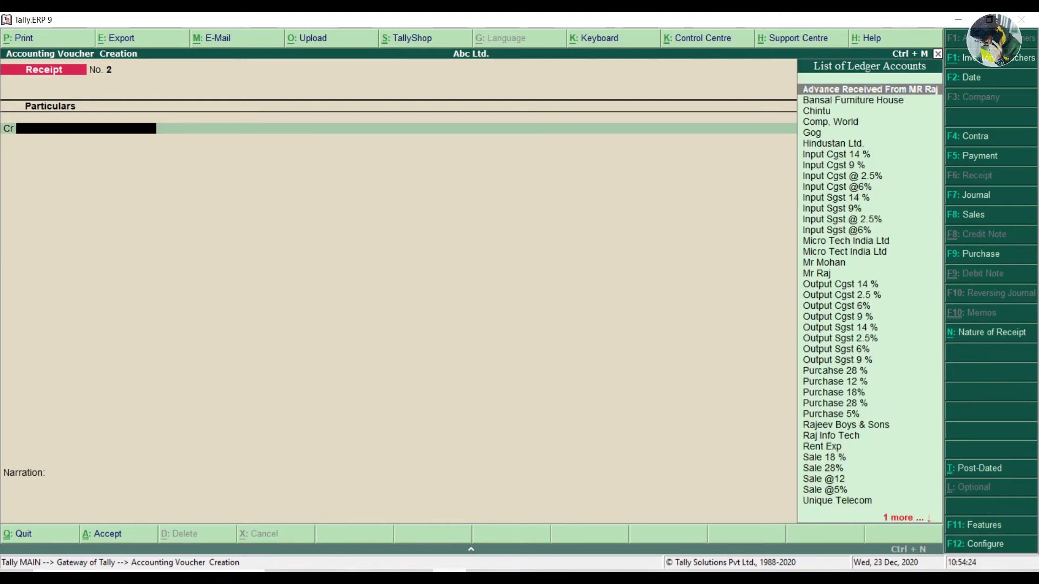
Step: Reopen the saved advance receipt to review its entries, and return to a blank receipt voucher
{"action": "key", "text": "Escape"}
{"action": "key", "text": "Return"}
{"action": "key", "text": "Page_Up"}
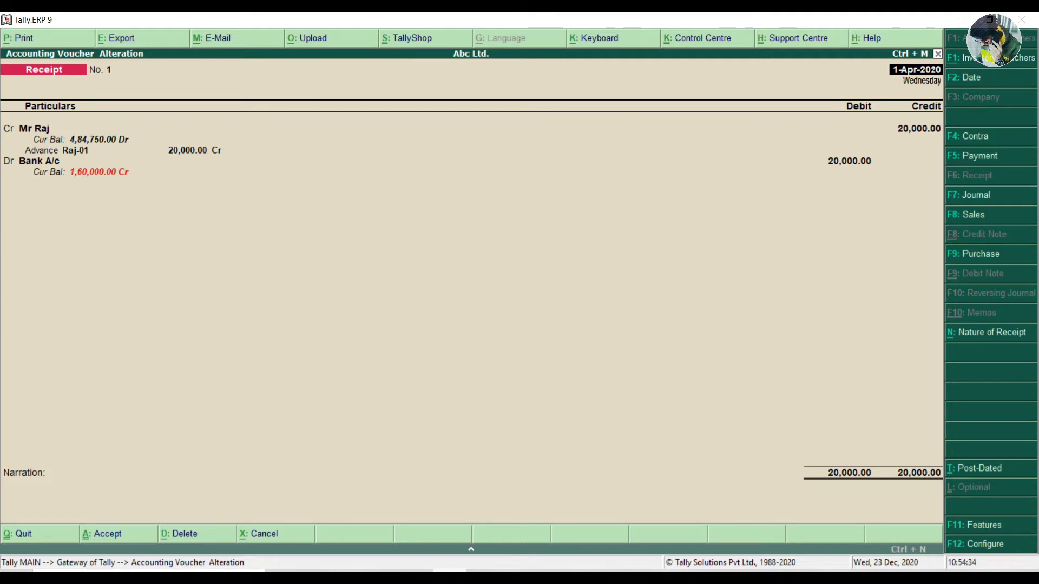
{"action": "key", "text": "Page_Down"}
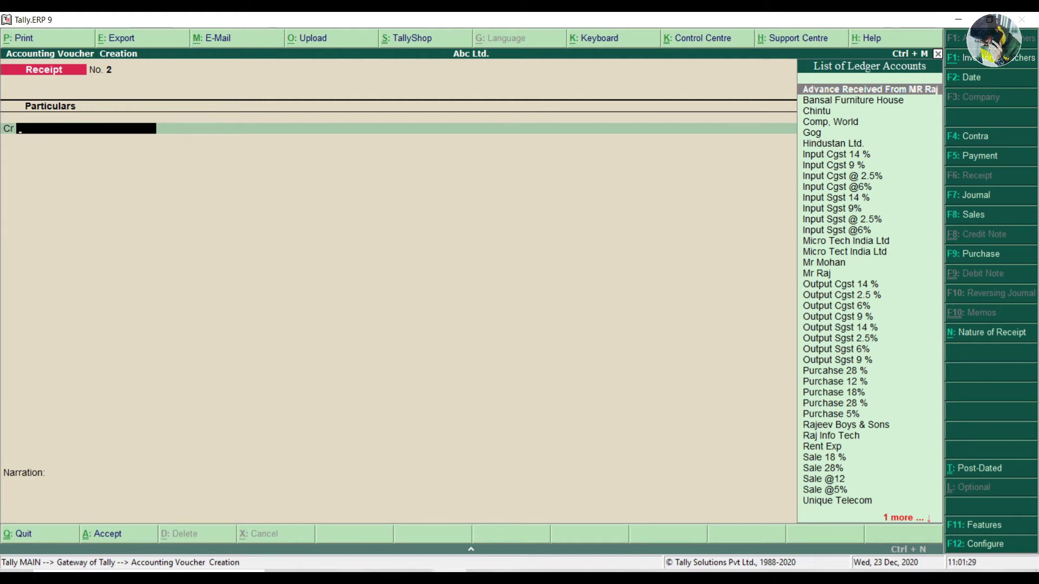
Step: Start a sales voucher with reference number 01, the advance-paying customer as party account, and Sale 18 % as sales ledger
{"action": "key", "text": "F8"}
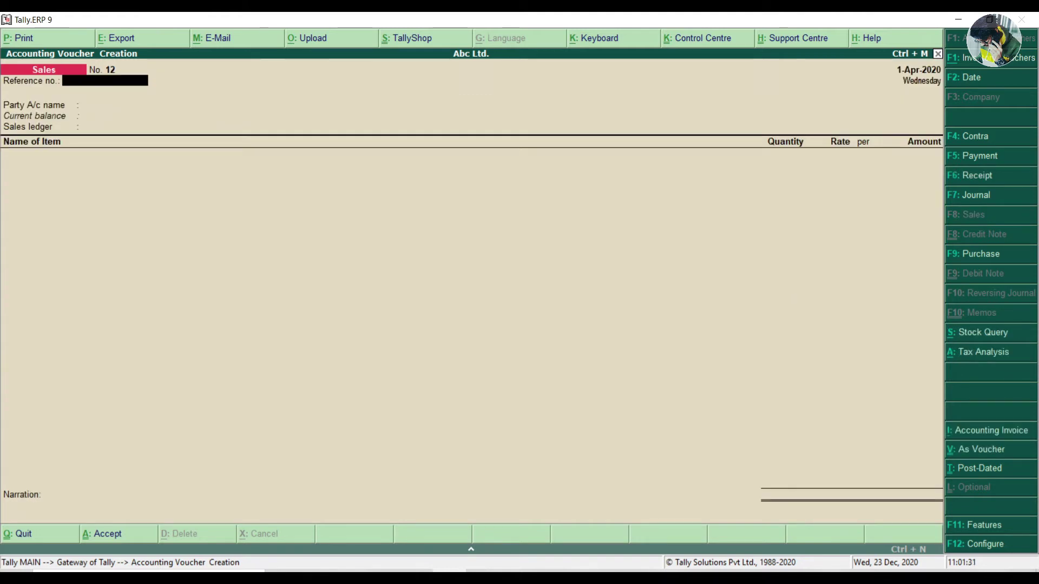
{"action": "type", "text": "01"}
{"action": "key", "text": "Return"}
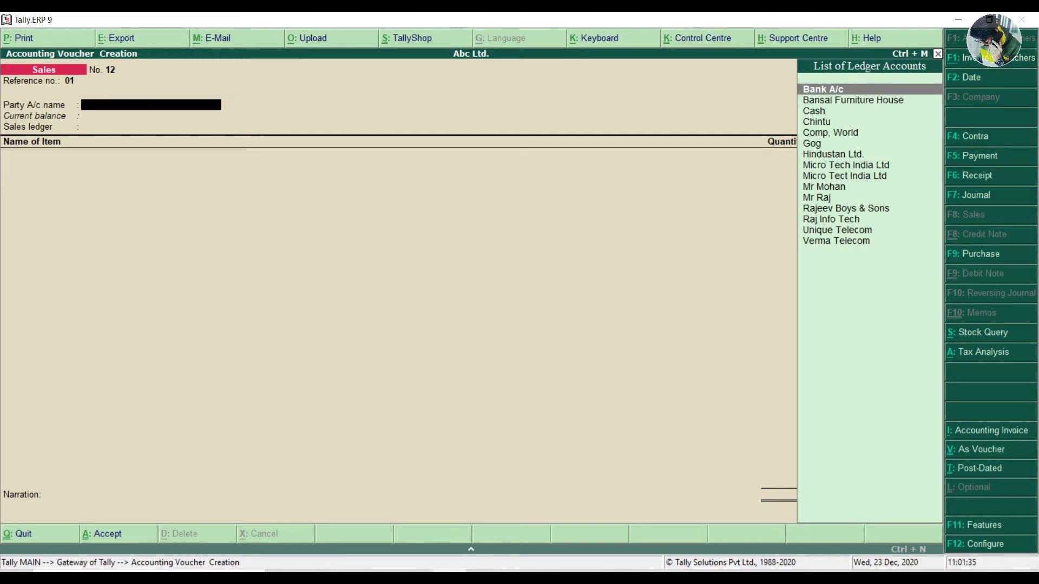
{"action": "type", "text": "Mr"}
{"action": "key", "text": "Down"}
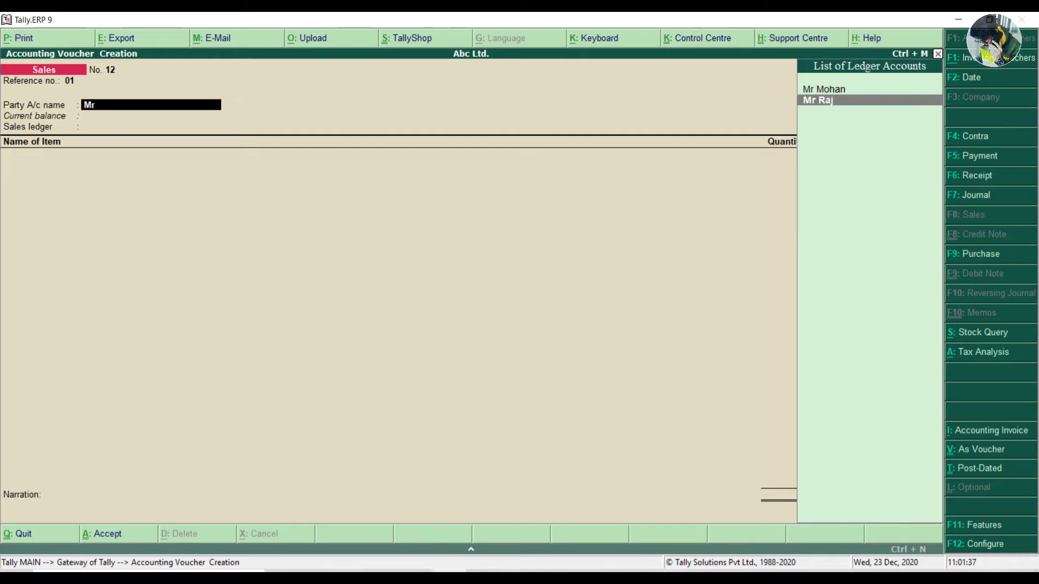
{"action": "key", "text": "Return"}
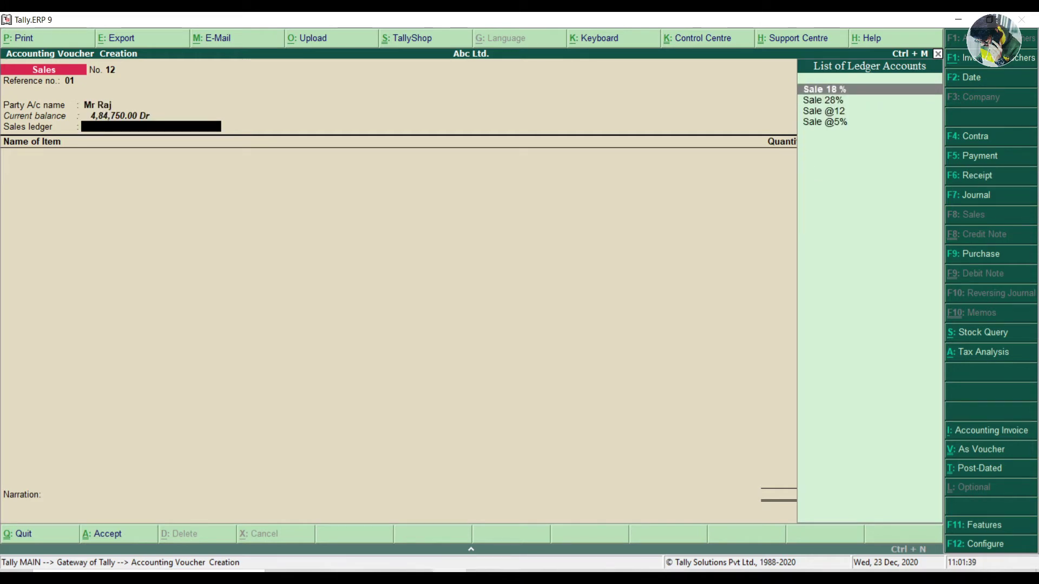
{"action": "key", "text": "Return"}
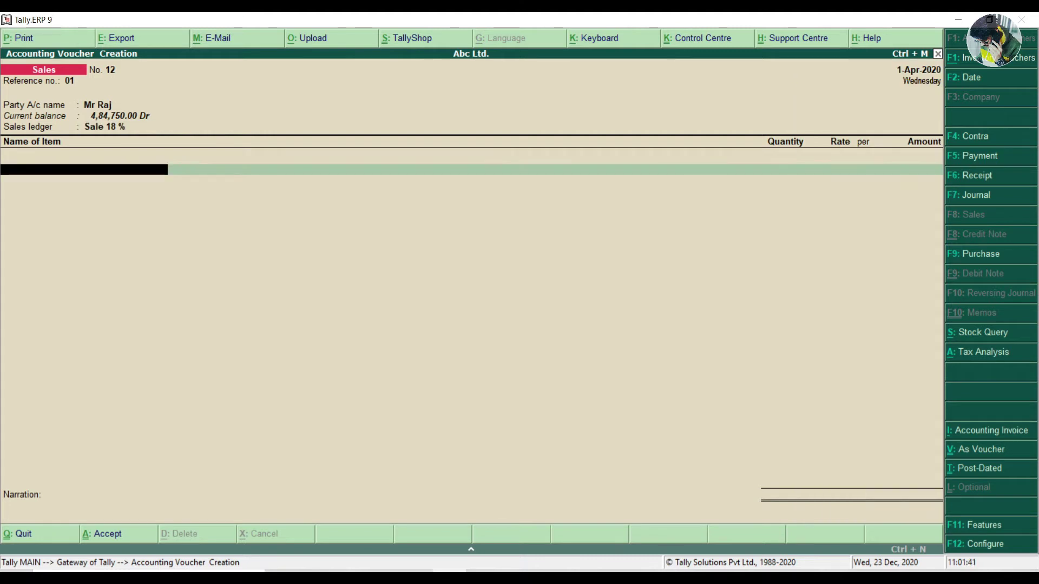
Step: Enter the sale item DVD RECORDERS with quantity 2 pc at the rate of 30,000
{"action": "type", "text": "Dvd"}
{"action": "key", "text": "Return"}
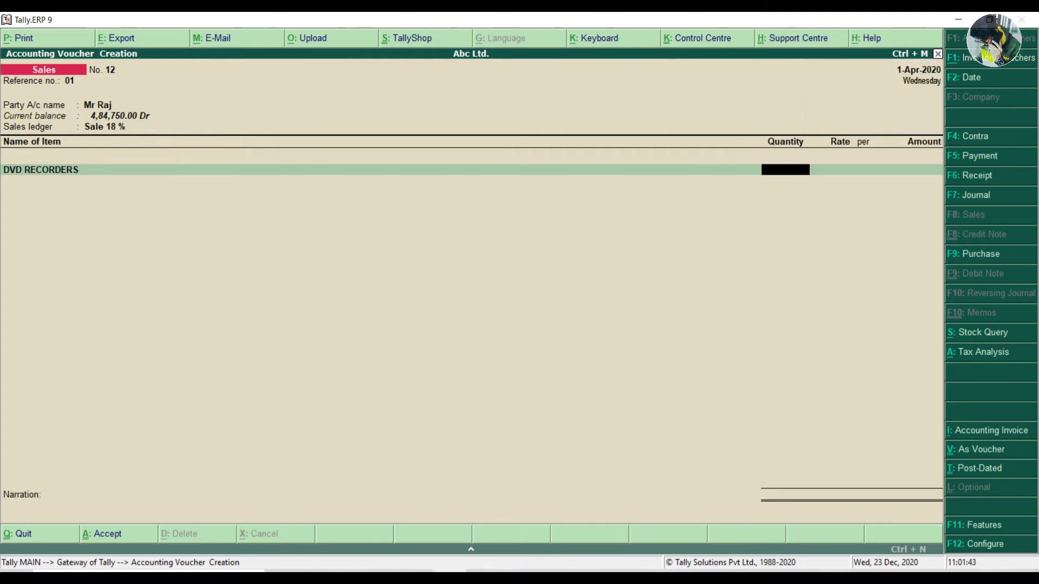
{"action": "type", "text": "2"}
{"action": "key", "text": "Return"}
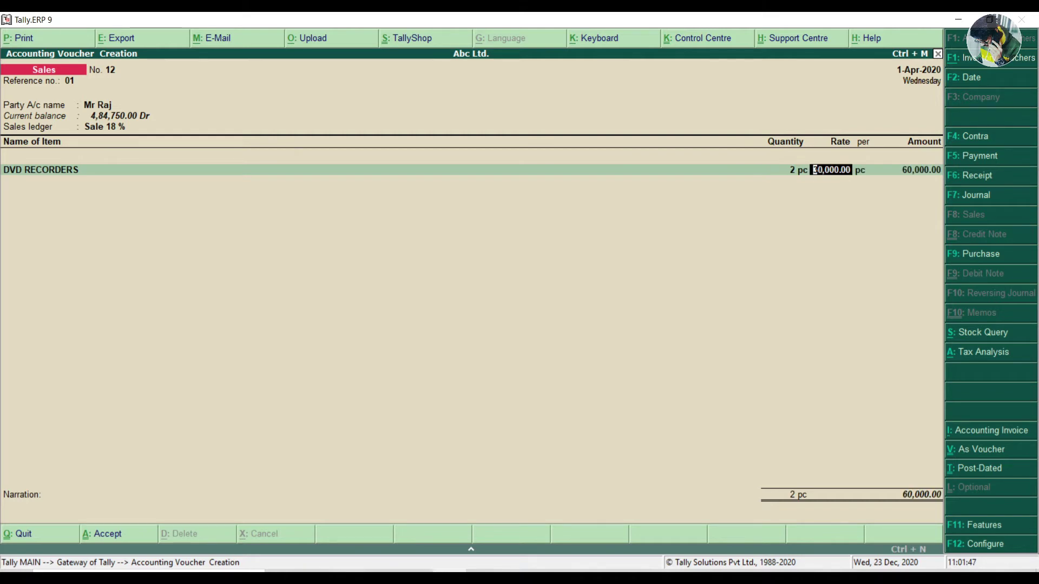
{"action": "key", "text": "Return"}
{"action": "key", "text": "Return"}
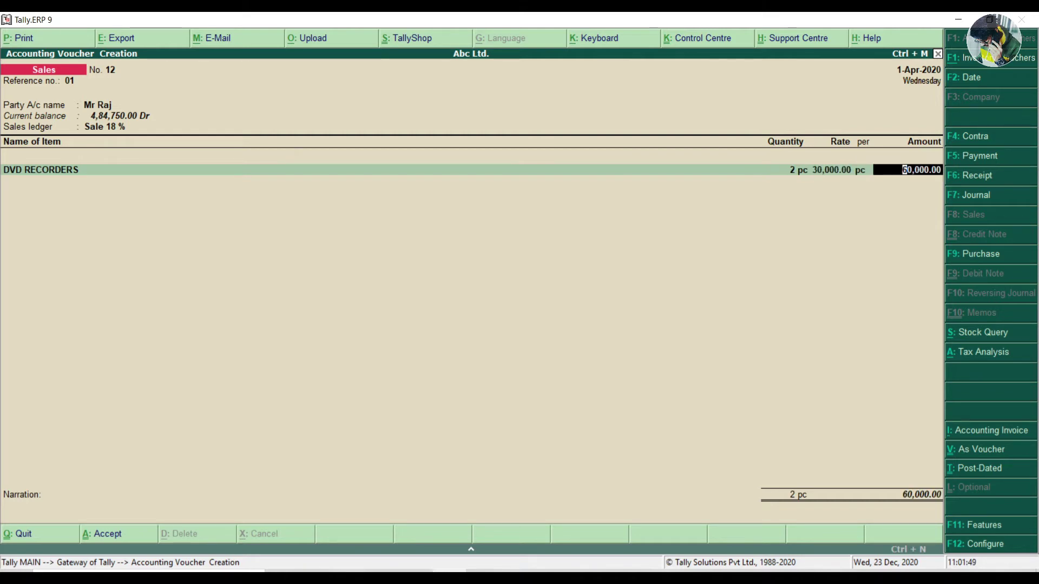
{"action": "key", "text": "Return"}
{"action": "key", "text": "Return"}
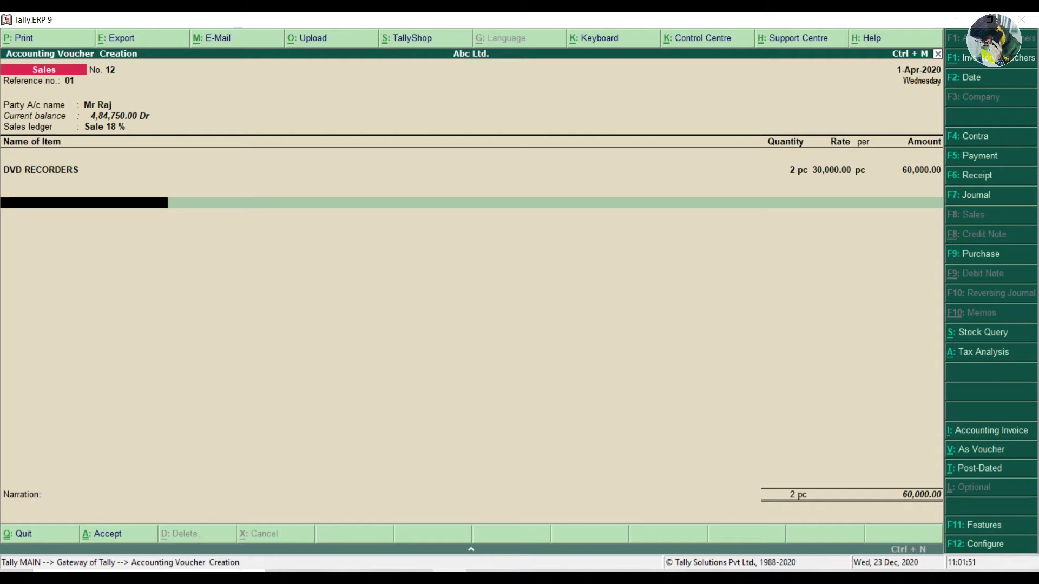
Step: Add the Output Cgst 9 % tax ledger below the DVD recorders item
{"action": "type", "text": "9"}
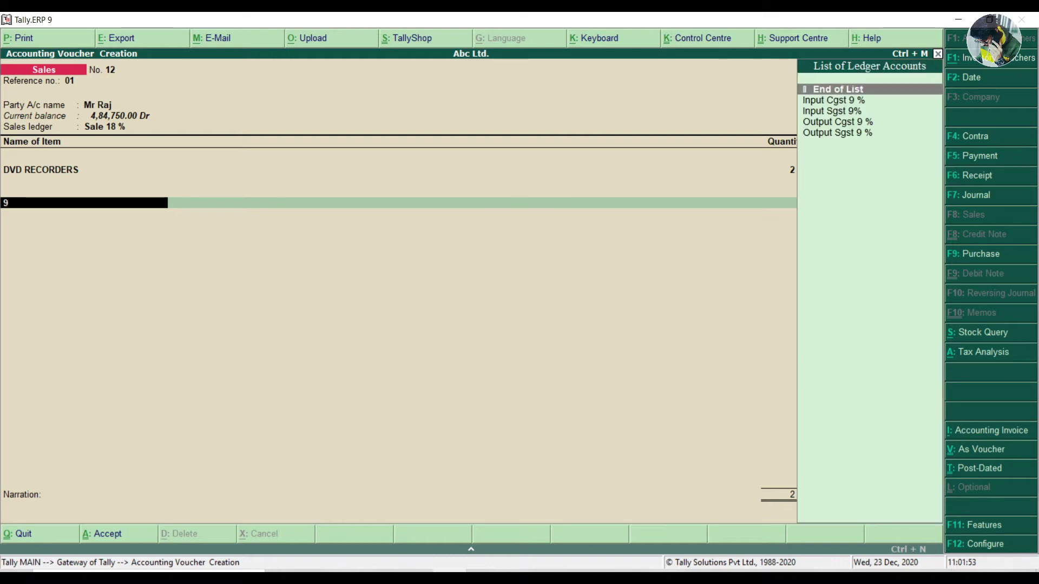
{"action": "key", "text": "Down"}
{"action": "key", "text": "Down"}
{"action": "key", "text": "Down"}
{"action": "key", "text": "Return"}
{"action": "key", "text": "Return"}
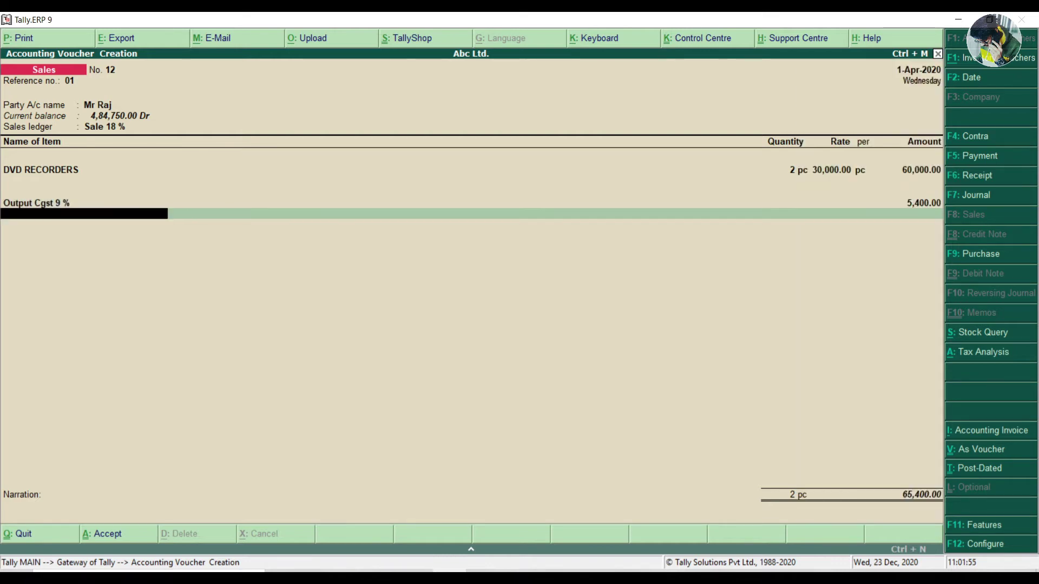
Step: Add the Output Sgst 9 % tax ledger and finish the list of tax lines
{"action": "type", "text": "9"}
{"action": "key", "text": "Down"}
{"action": "key", "text": "Down"}
{"action": "key", "text": "Down"}
{"action": "key", "text": "Down"}
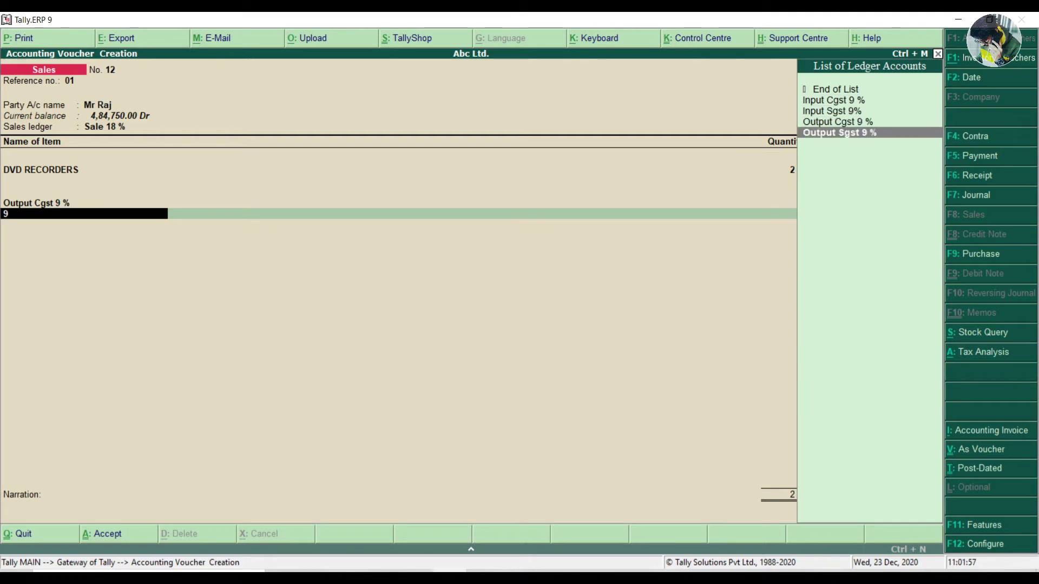
{"action": "key", "text": "Return"}
{"action": "key", "text": "Return"}
{"action": "key", "text": "Return"}
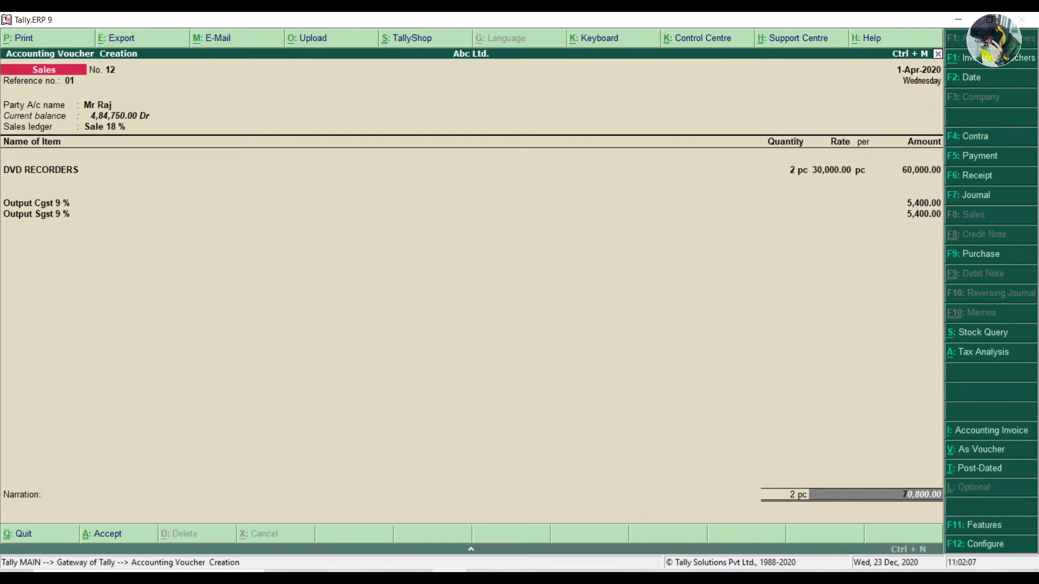
Step: Adjust the sale with Agst Ref against the customer's pending 20,000 advance bill, and save the sales voucher
{"action": "key", "text": "Return"}
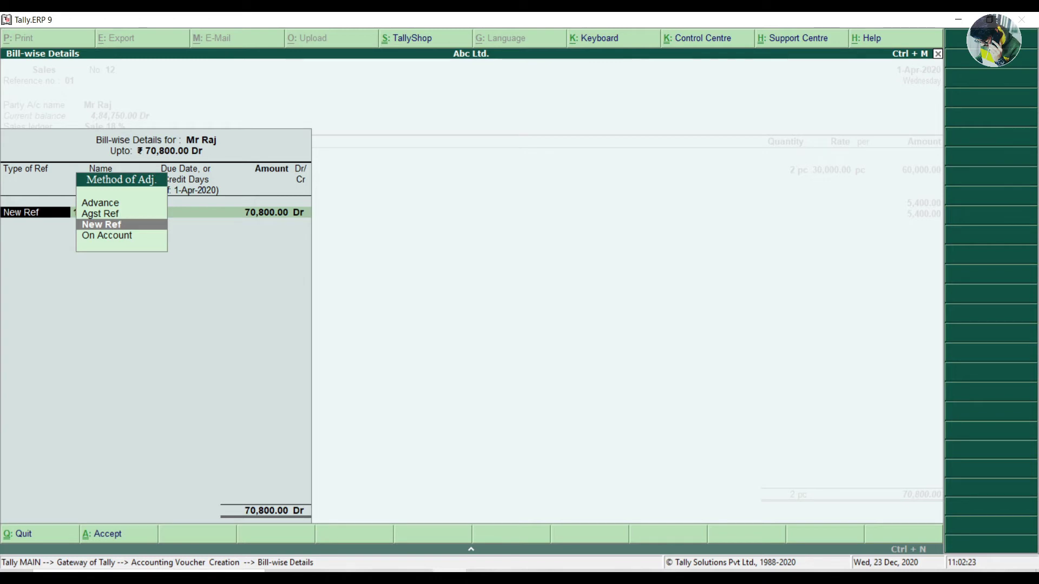
{"action": "key", "text": "Up"}
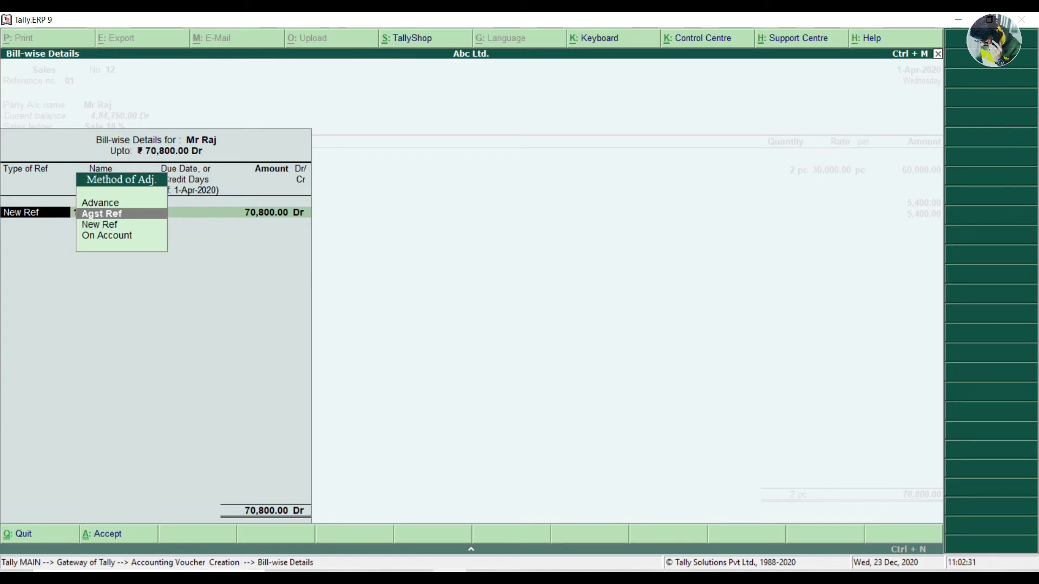
{"action": "key", "text": "Return"}
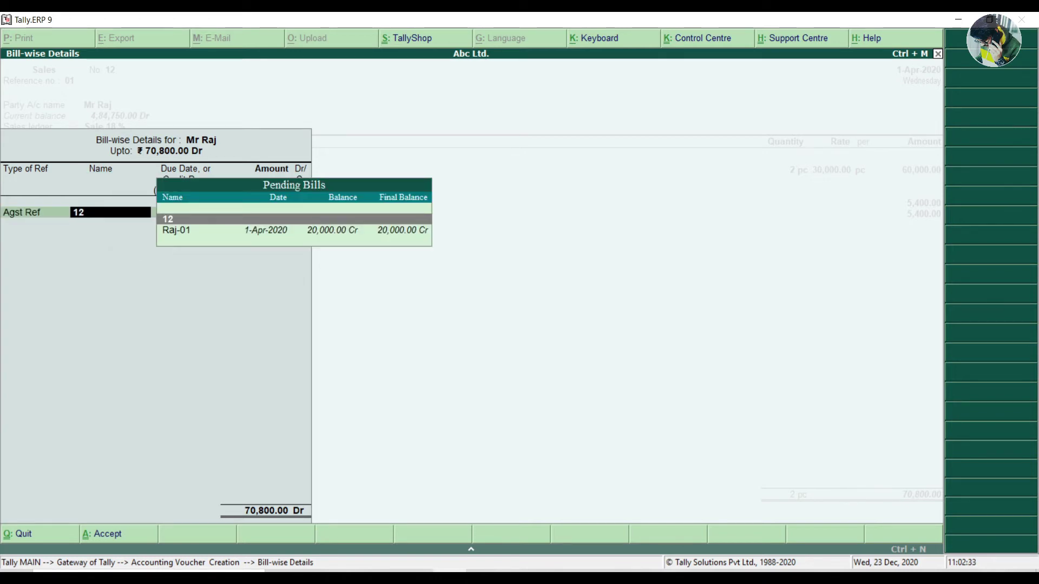
{"action": "key", "text": "Down"}
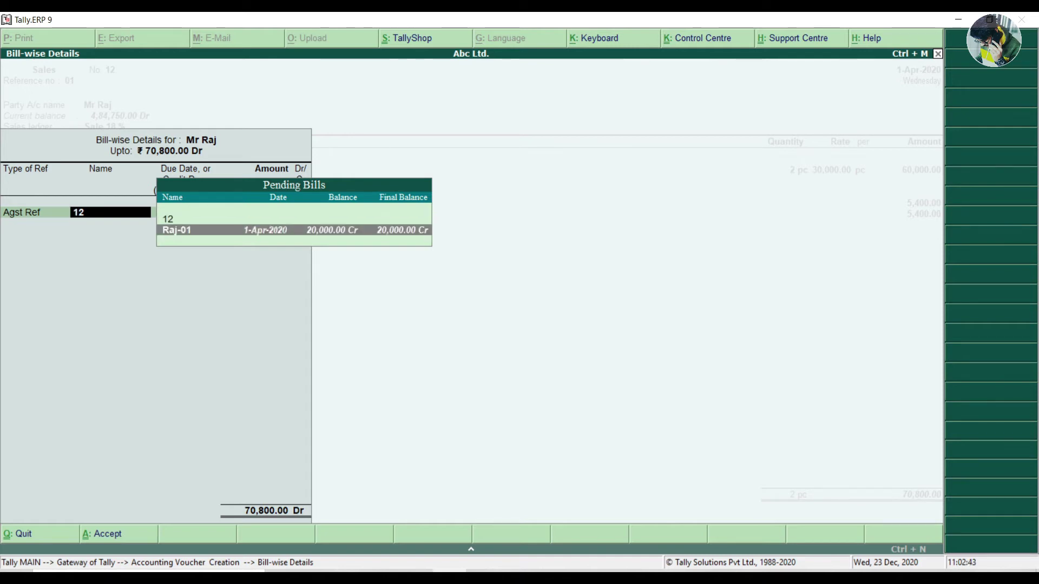
{"action": "key", "text": "Return"}
{"action": "key", "text": "Return"}
{"action": "key", "text": "Return"}
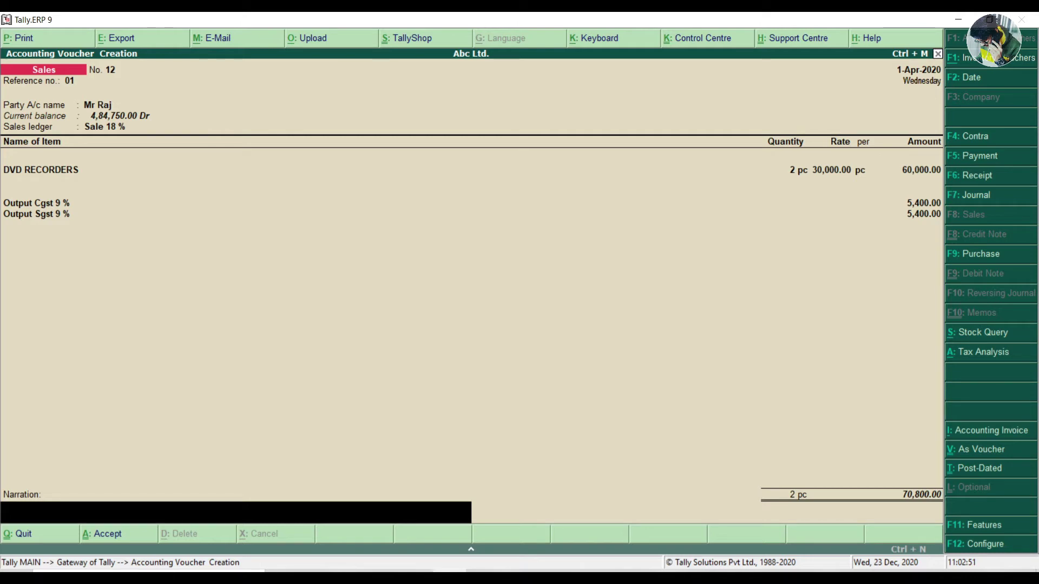
{"action": "key", "text": "Return"}
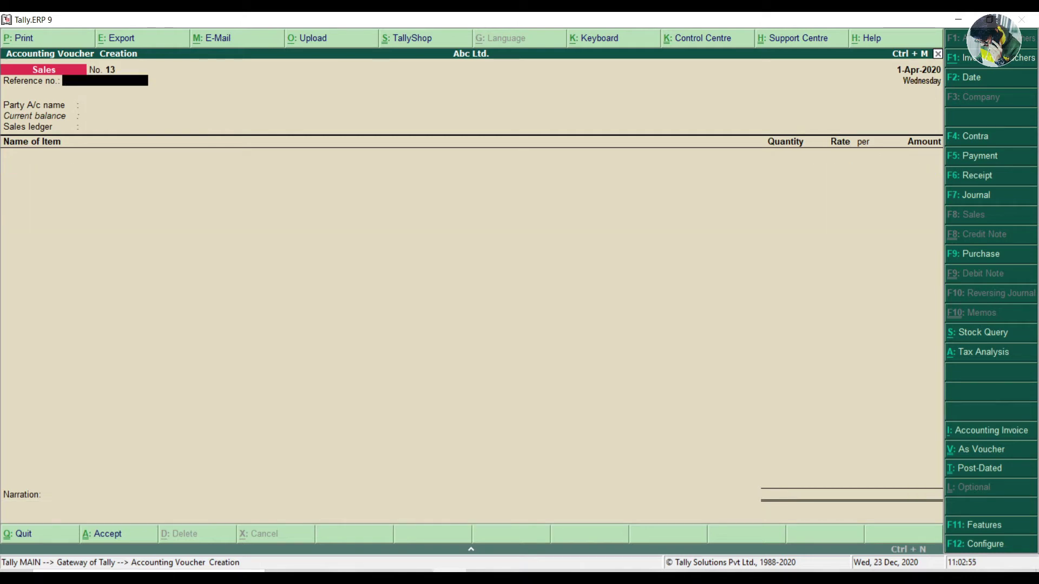
Step: Leave voucher entry and bring up the ledger selection within the displayed account books
{"action": "key", "text": "Escape"}
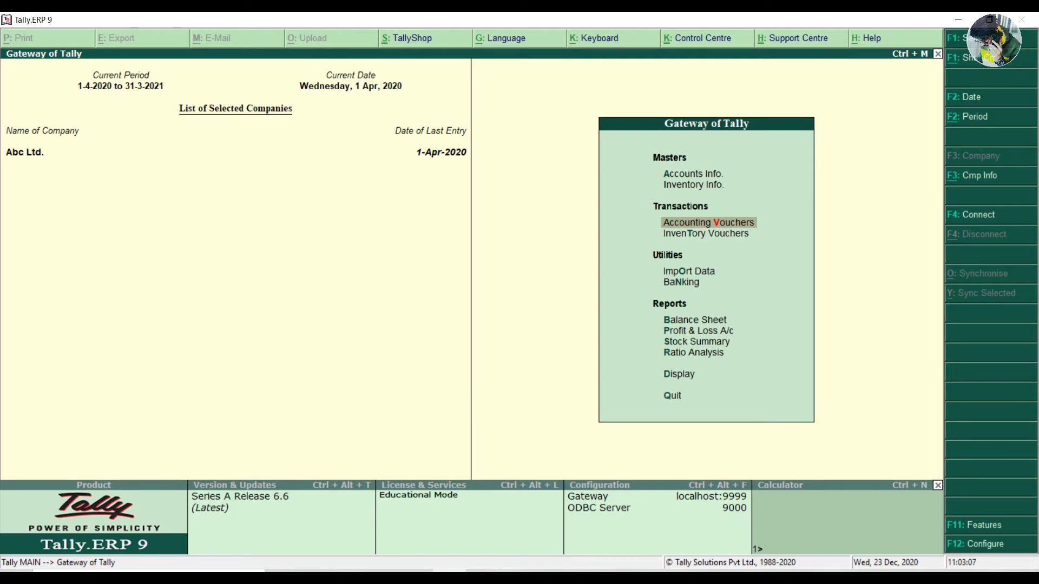
{"action": "key", "text": "Down"}
{"action": "key", "text": "Down"}
{"action": "key", "text": "Down"}
{"action": "key", "text": "Down"}
{"action": "key", "text": "Down"}
{"action": "key", "text": "Down"}
{"action": "key", "text": "Down"}
{"action": "key", "text": "Down"}
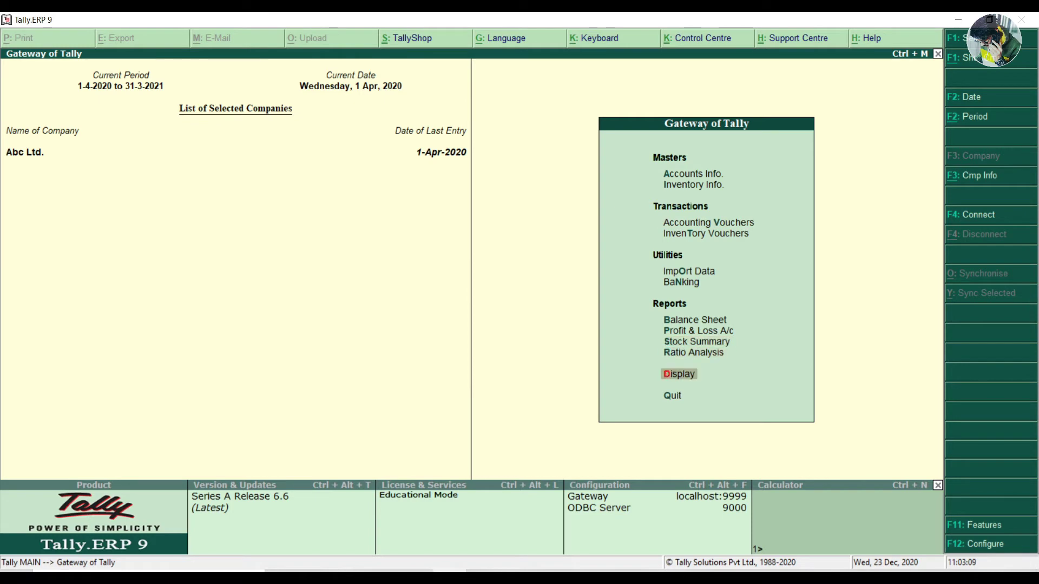
{"action": "key", "text": "Return"}
{"action": "key", "text": "Down"}
{"action": "key", "text": "Down"}
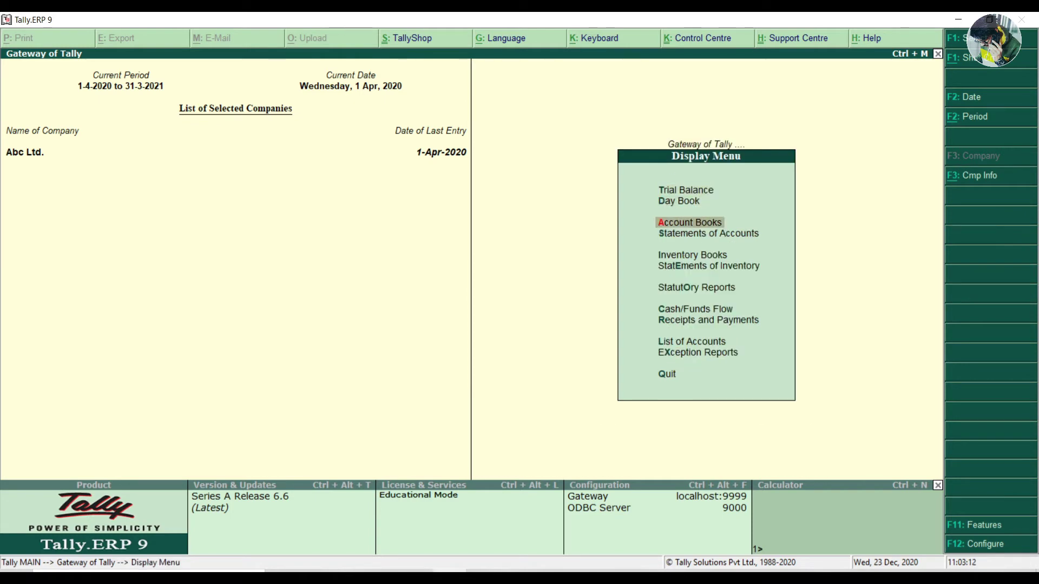
{"action": "key", "text": "Return"}
{"action": "key", "text": "Down"}
{"action": "key", "text": "Return"}
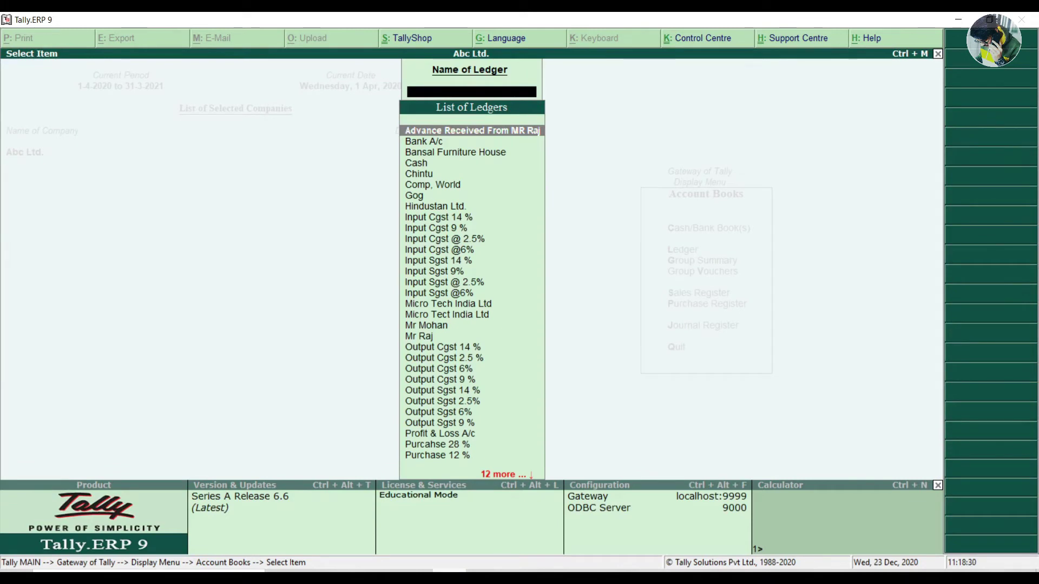
Step: Open the ledger of the customer who paid the 20,000 advance
{"action": "type", "text": "Mr"}
{"action": "key", "text": "Down"}
{"action": "key", "text": "Down"}
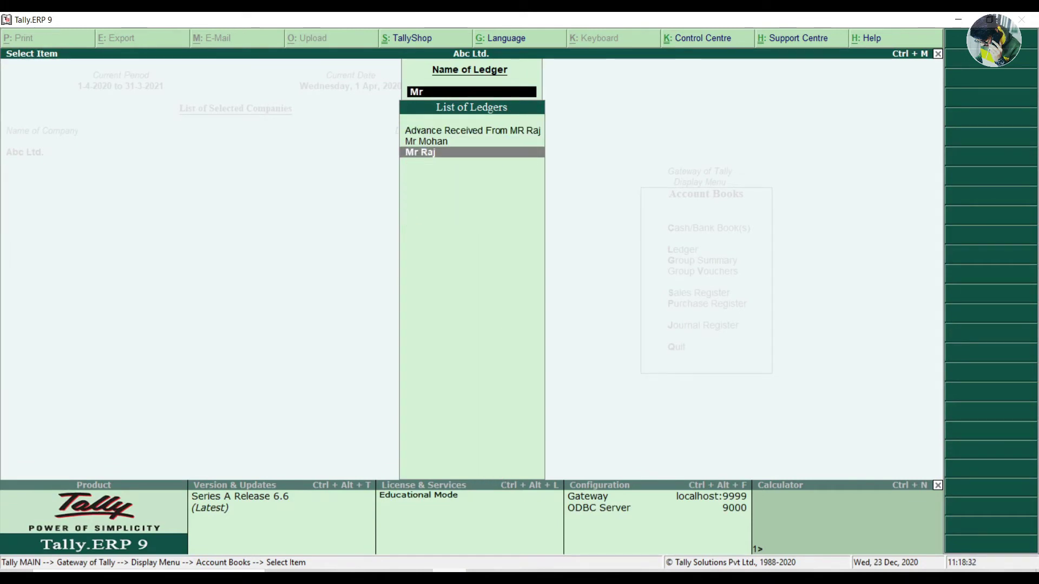
{"action": "key", "text": "Return"}
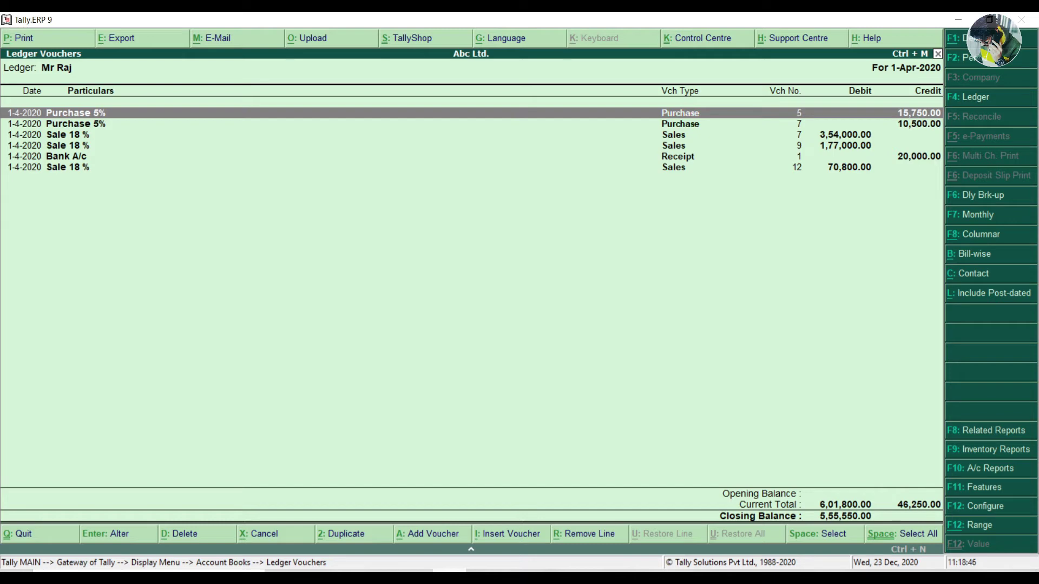
Step: Examine the customer's bill-wise outstandings and expand the voucher details under the Raj-01 advance bill
{"action": "key", "text": "Down"}
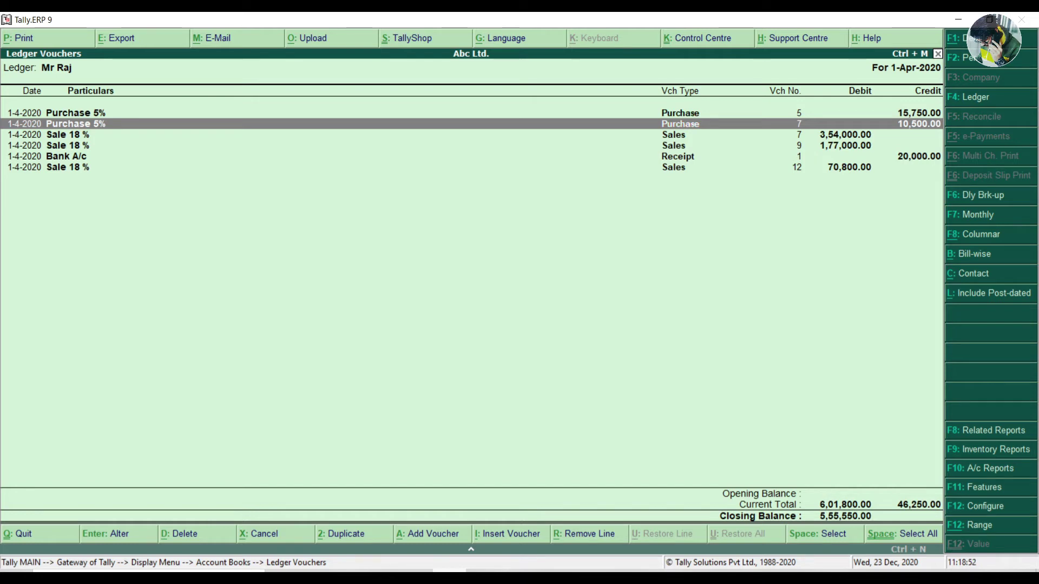
{"action": "key", "text": "alt+b"}
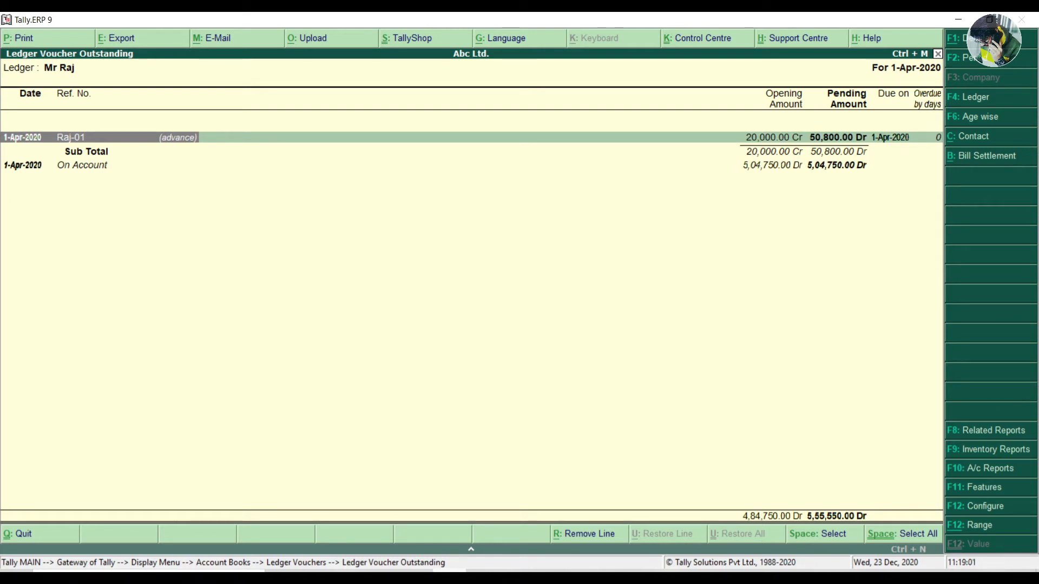
{"action": "key", "text": "shift+Return"}
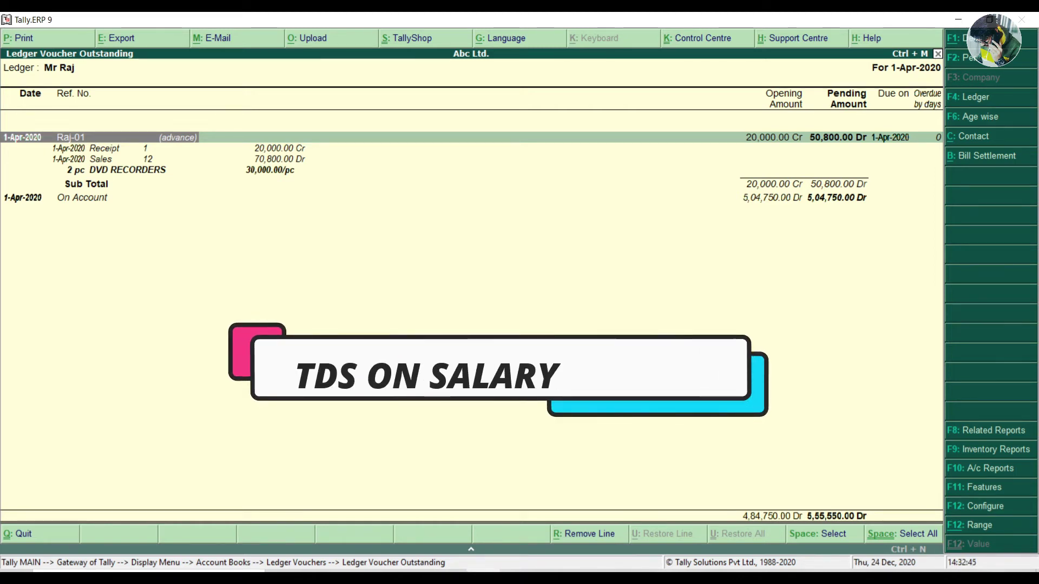
Step: Close the outstanding and ledger reports and return to the Gateway of Tally without quitting
{"action": "key", "text": "Escape"}
{"action": "key", "text": "Escape"}
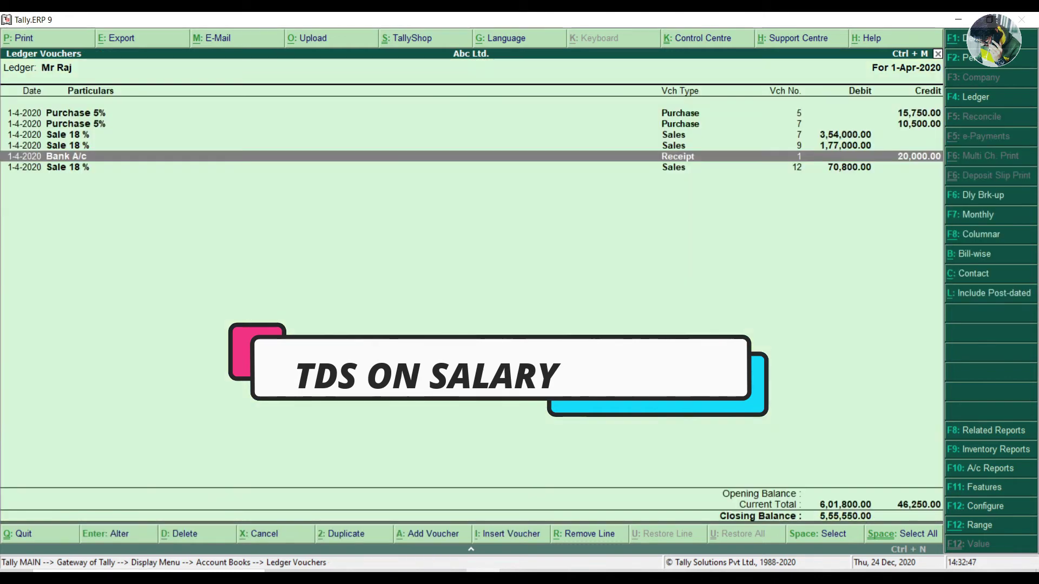
{"action": "key", "text": "Escape"}
{"action": "key", "text": "Escape"}
{"action": "key", "text": "Escape"}
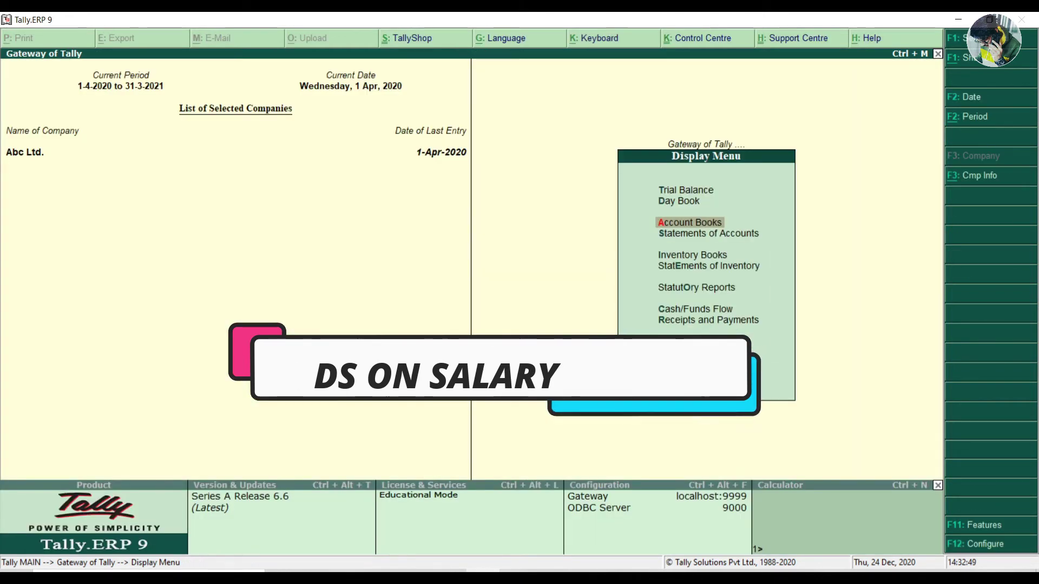
{"action": "key", "text": "Escape"}
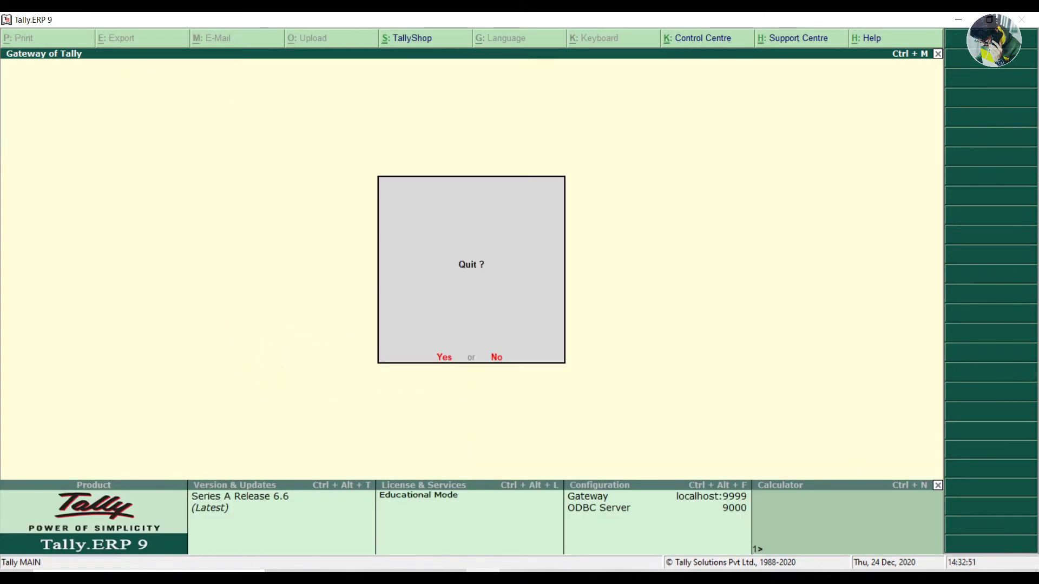
{"action": "key", "text": "Escape"}
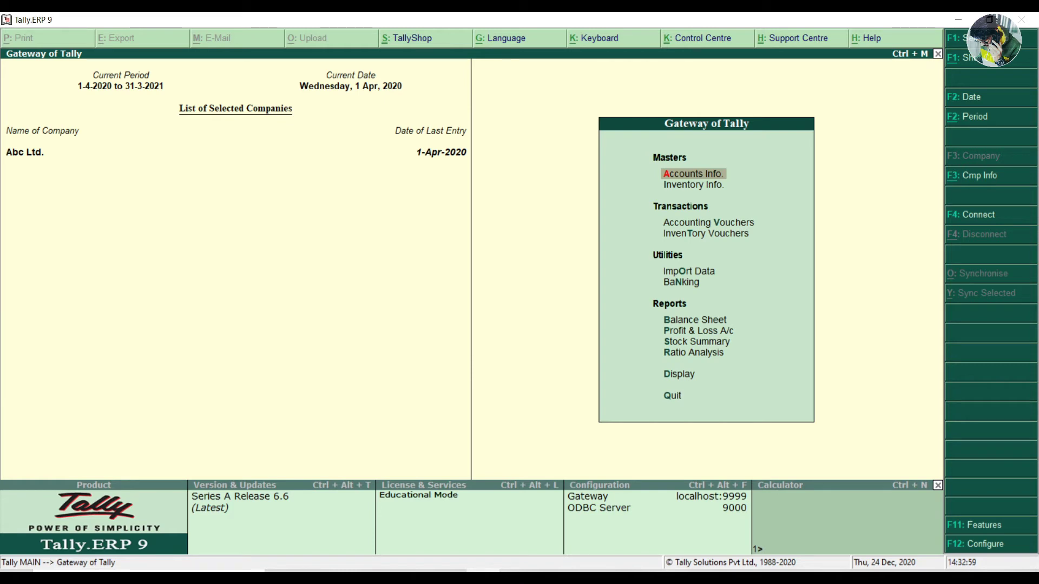
Step: Enable Tax Deducted at Source (TDS) in the company's Statutory and Taxation features
{"action": "key", "text": "F11"}
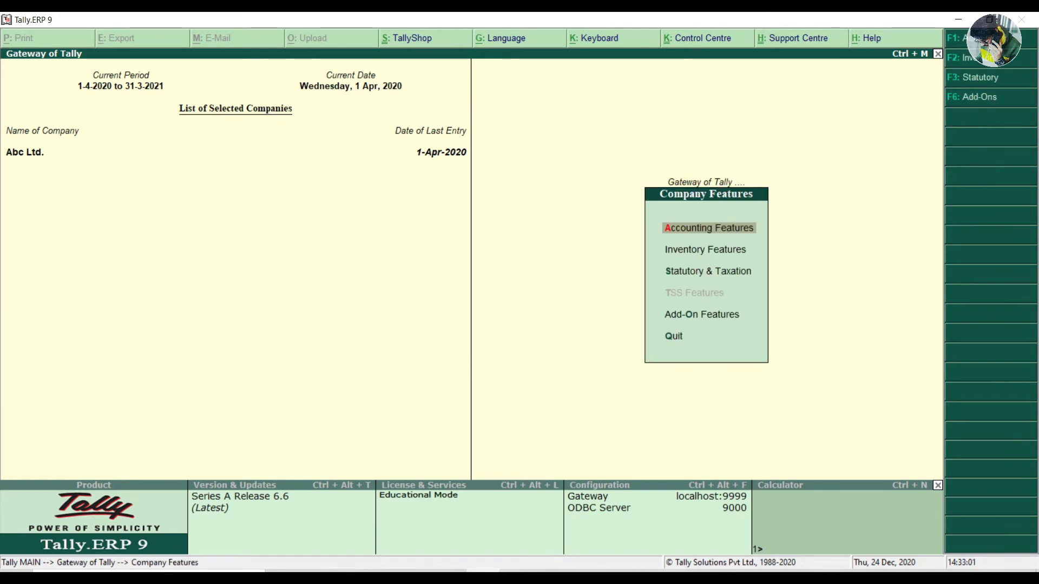
{"action": "key", "text": "Down"}
{"action": "key", "text": "Down"}
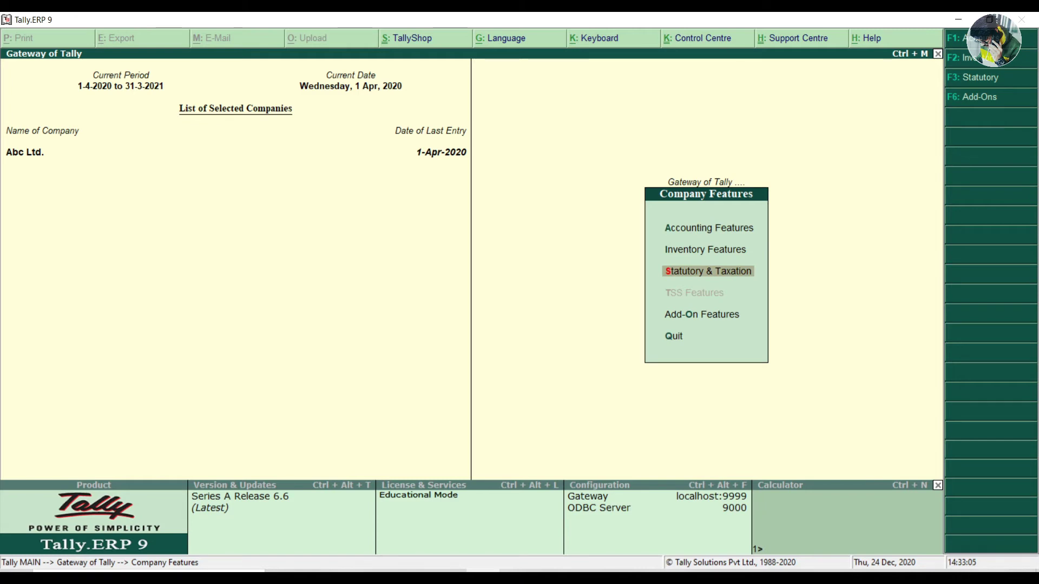
{"action": "key", "text": "Return"}
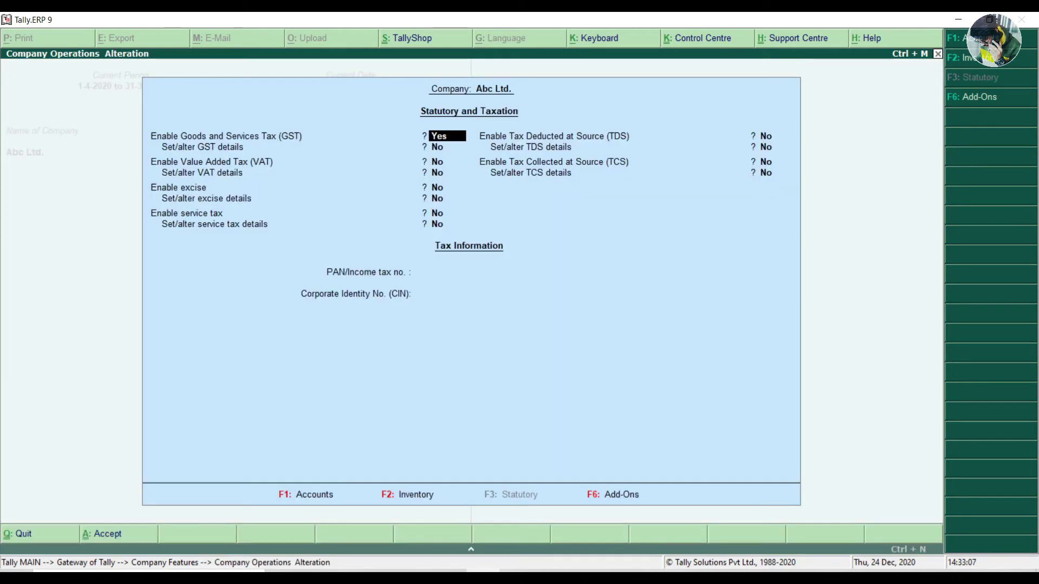
{"action": "key", "text": "Return"}
{"action": "key", "text": "Return"}
{"action": "key", "text": "Return"}
{"action": "key", "text": "Return"}
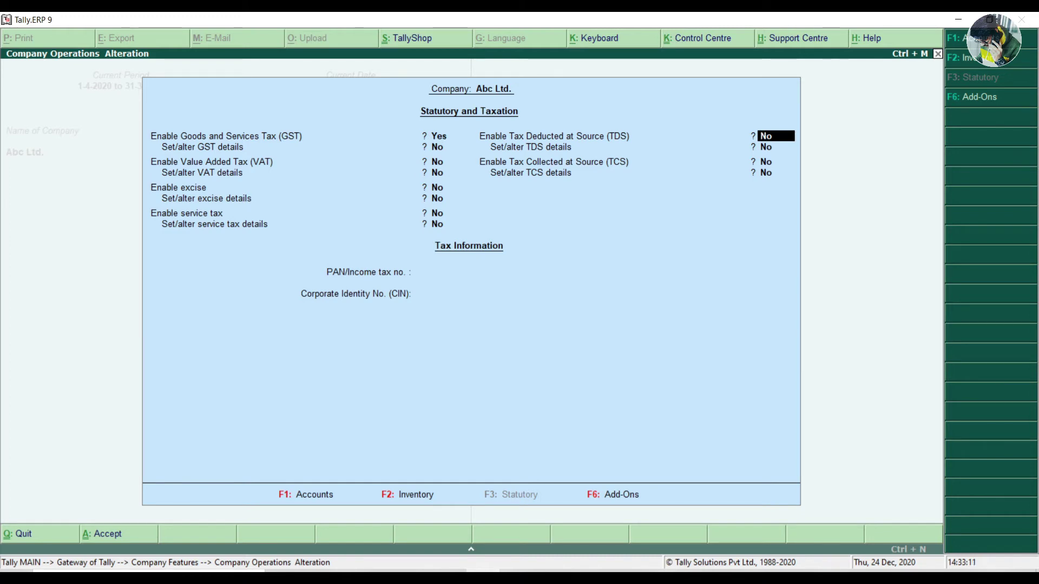
{"action": "type", "text": "yes"}
{"action": "key", "text": "Return"}
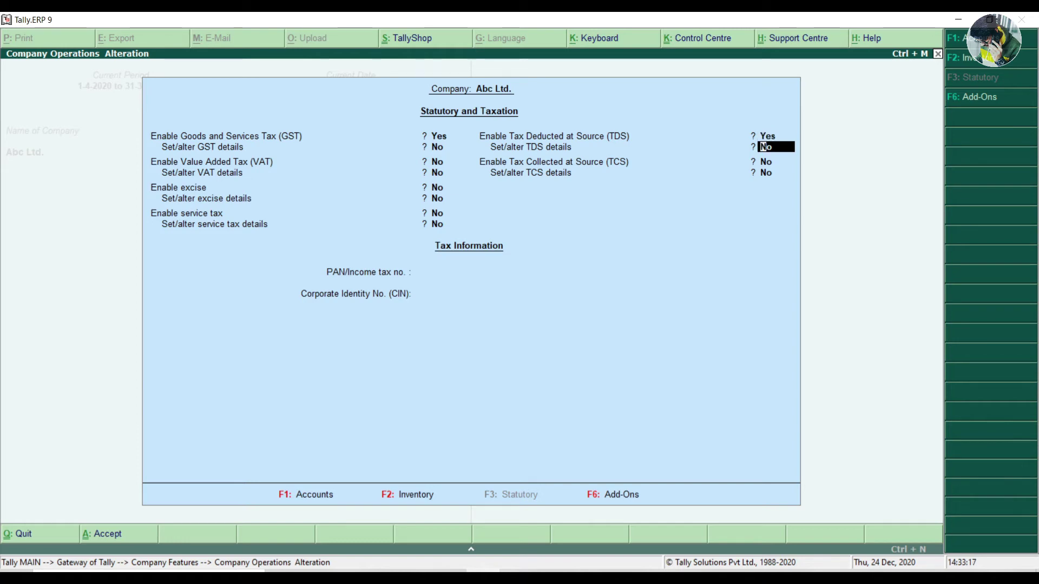
Step: Set Set/alter TDS details to Yes, accept the deductor details with their default values, and save the statutory features
{"action": "type", "text": "yes"}
{"action": "key", "text": "Return"}
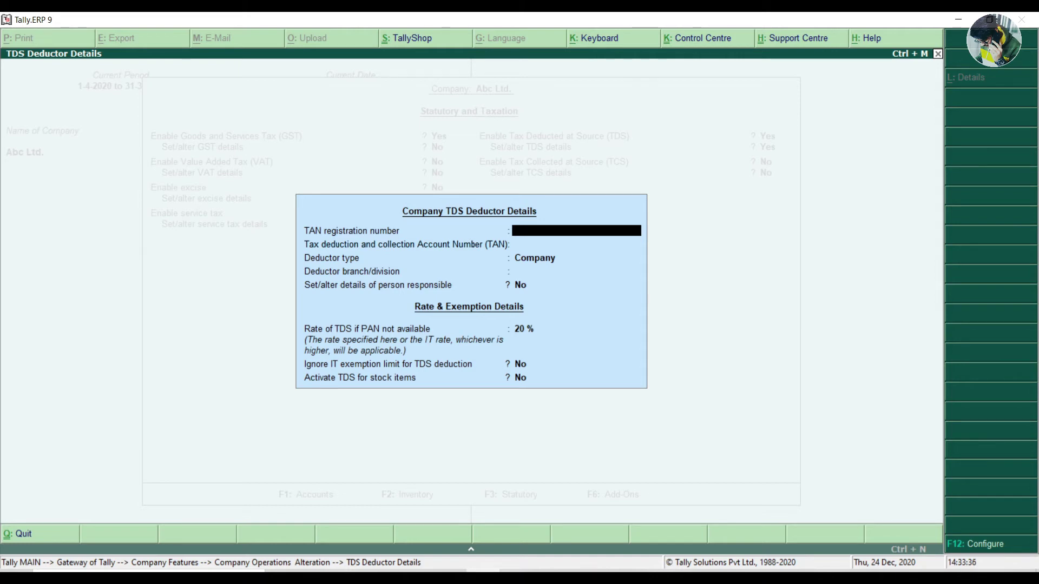
{"action": "key", "text": "Return"}
{"action": "key", "text": "Return"}
{"action": "key", "text": "Return"}
{"action": "key", "text": "Return"}
{"action": "key", "text": "Return"}
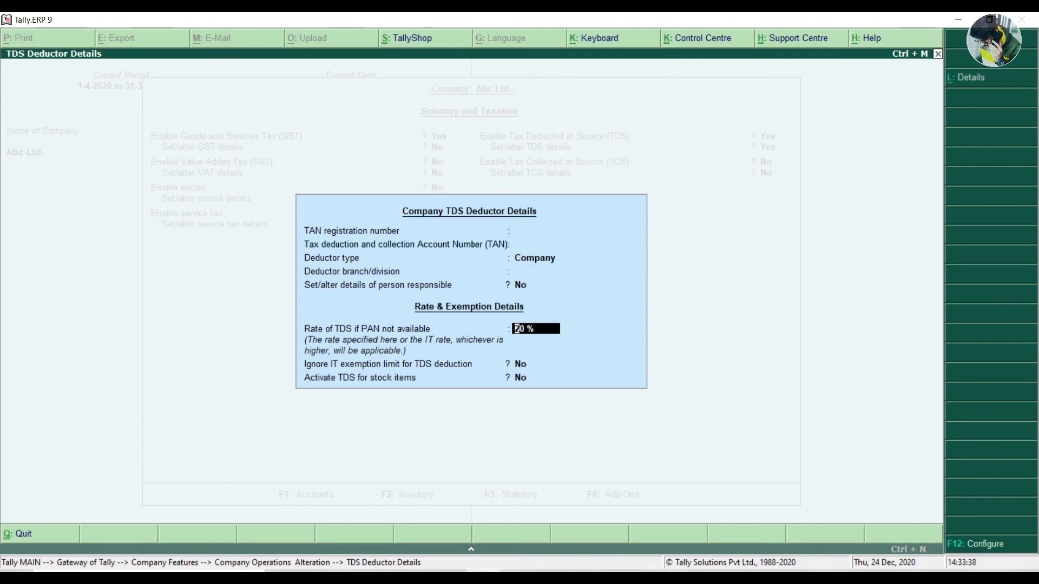
{"action": "key", "text": "ctrl+a"}
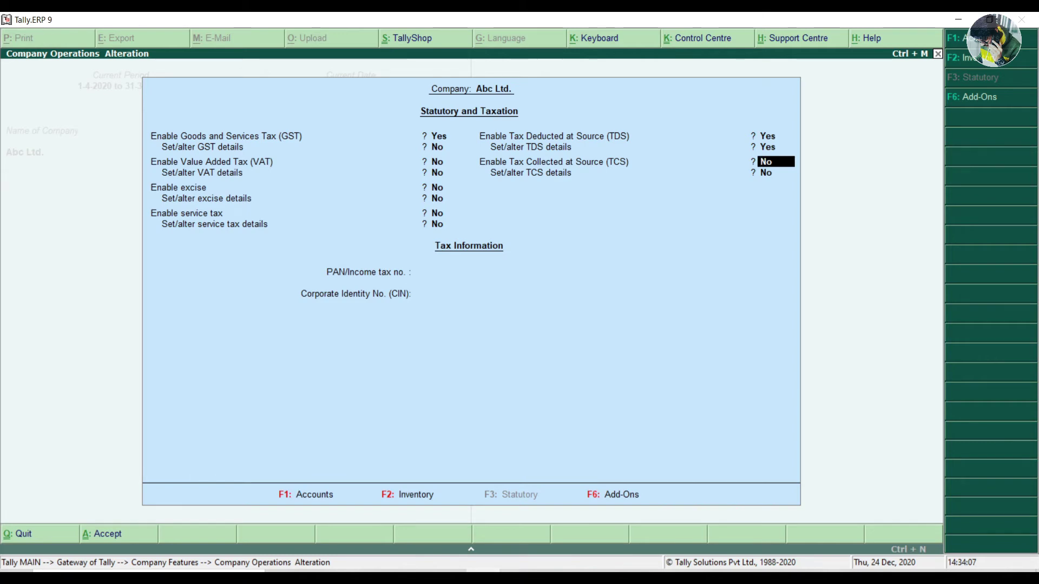
{"action": "key", "text": "ctrl+a"}
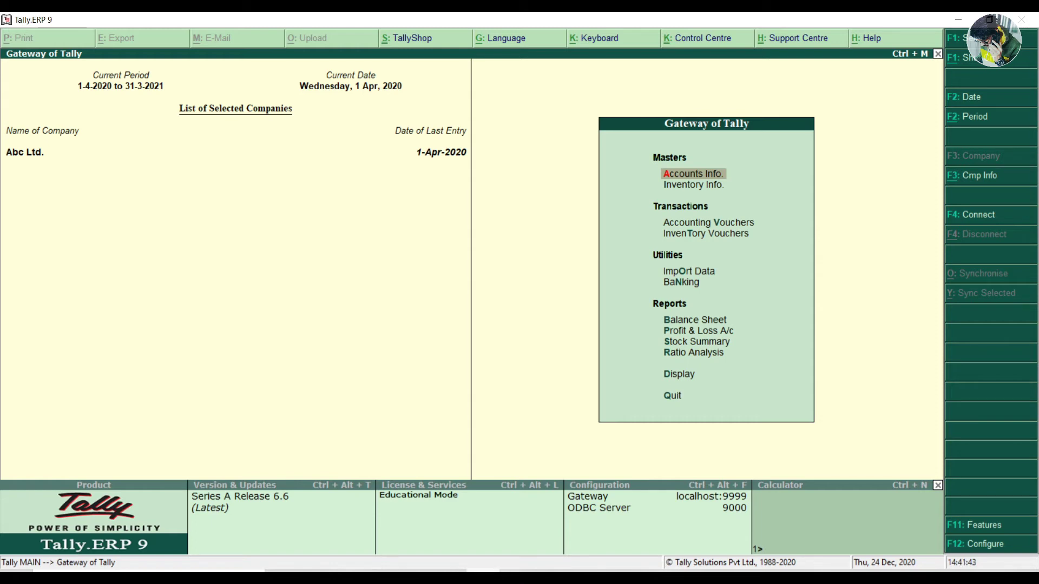
Step: Start a single ledger in the salaried employee's name and place it under Sundry Creditors
{"action": "key", "text": "Return"}
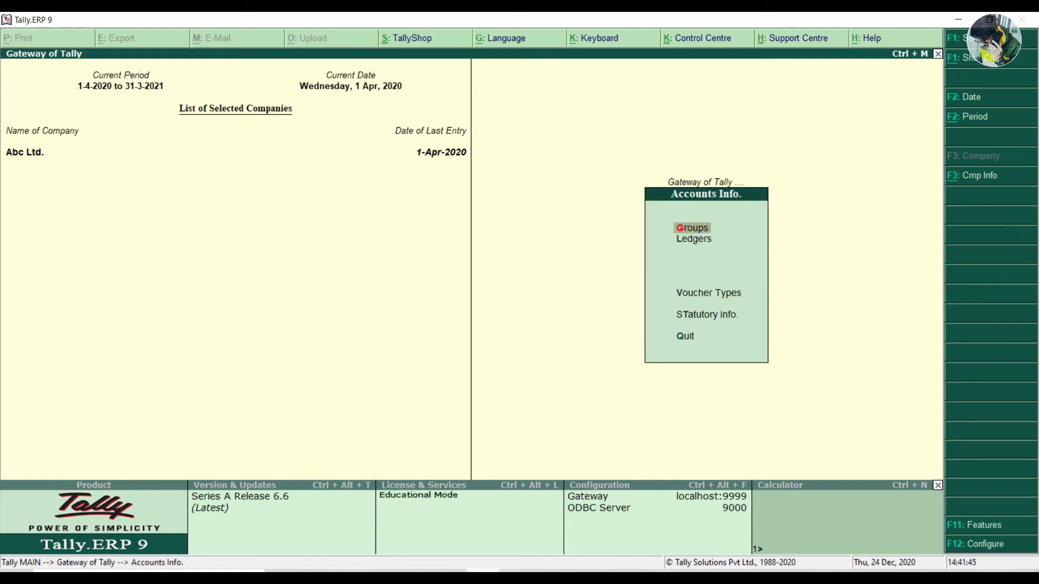
{"action": "key", "text": "Down"}
{"action": "key", "text": "Return"}
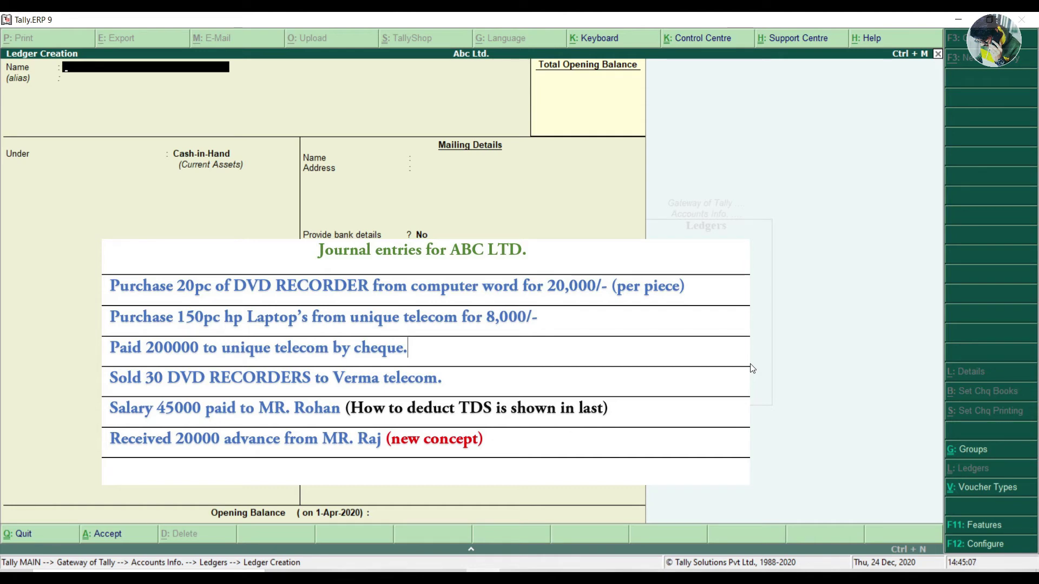
{"action": "type", "text": "Mr Rohan"}
{"action": "key", "text": "Return"}
{"action": "key", "text": "Return"}
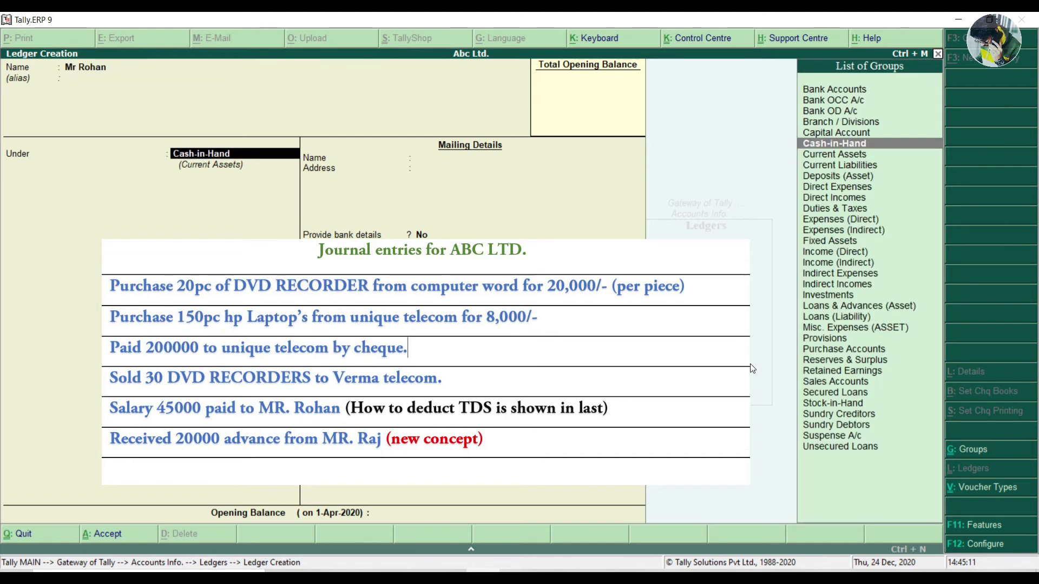
{"action": "type", "text": "Sundr"}
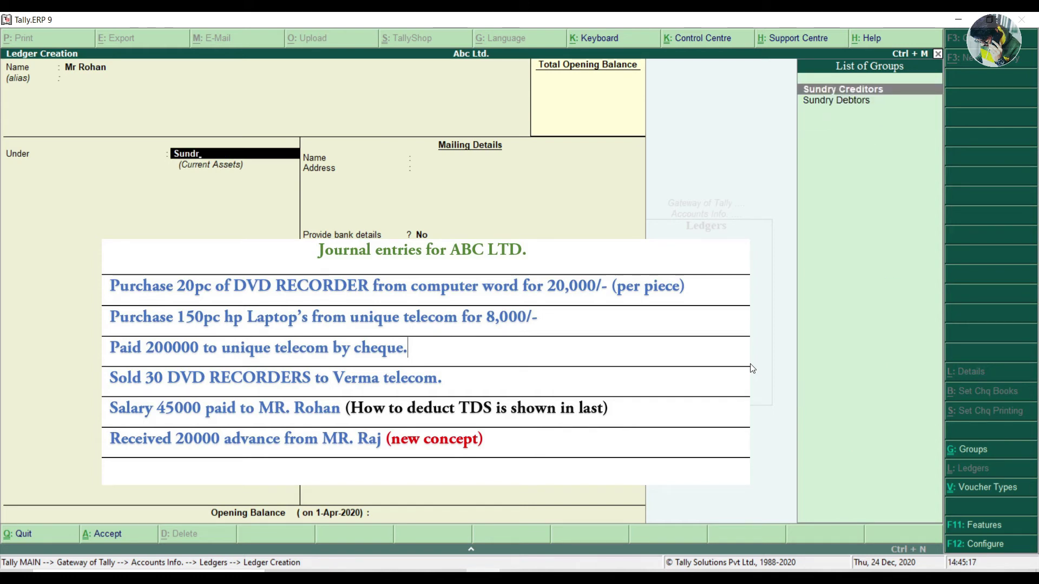
{"action": "key", "text": "Return"}
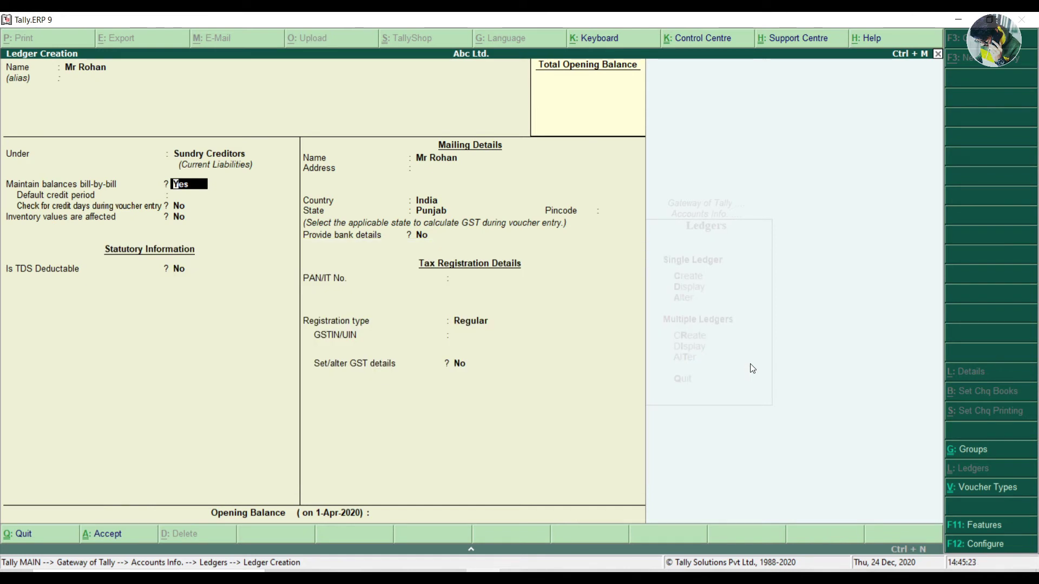
Step: Keep the employee ledger's bill-by-bill and inventory defaults and set Is TDS Deductable to Yes
{"action": "key", "text": "Return"}
{"action": "key", "text": "Return"}
{"action": "key", "text": "Return"}
{"action": "key", "text": "Return"}
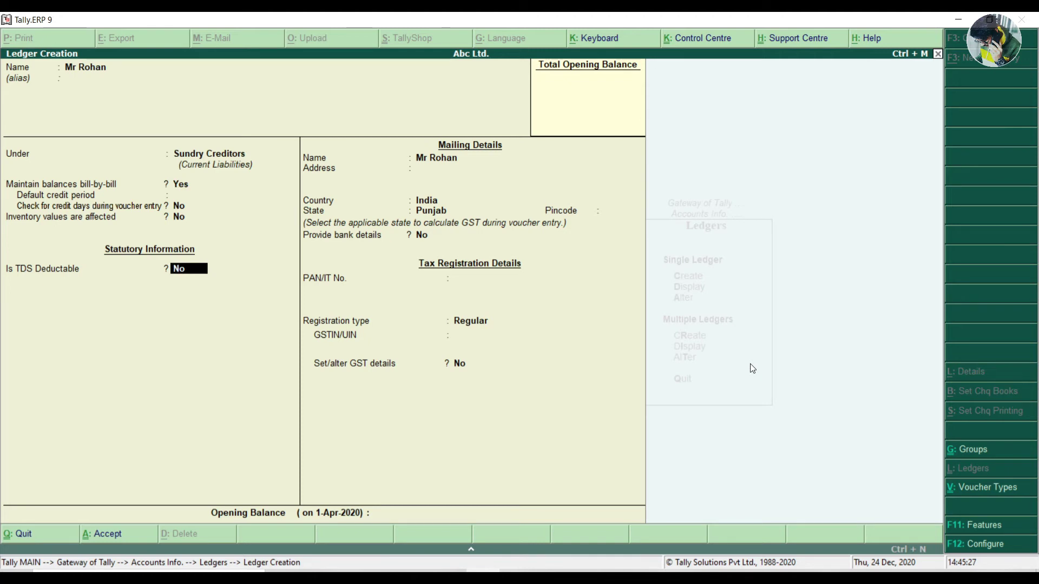
{"action": "type", "text": "y"}
{"action": "key", "text": "Return"}
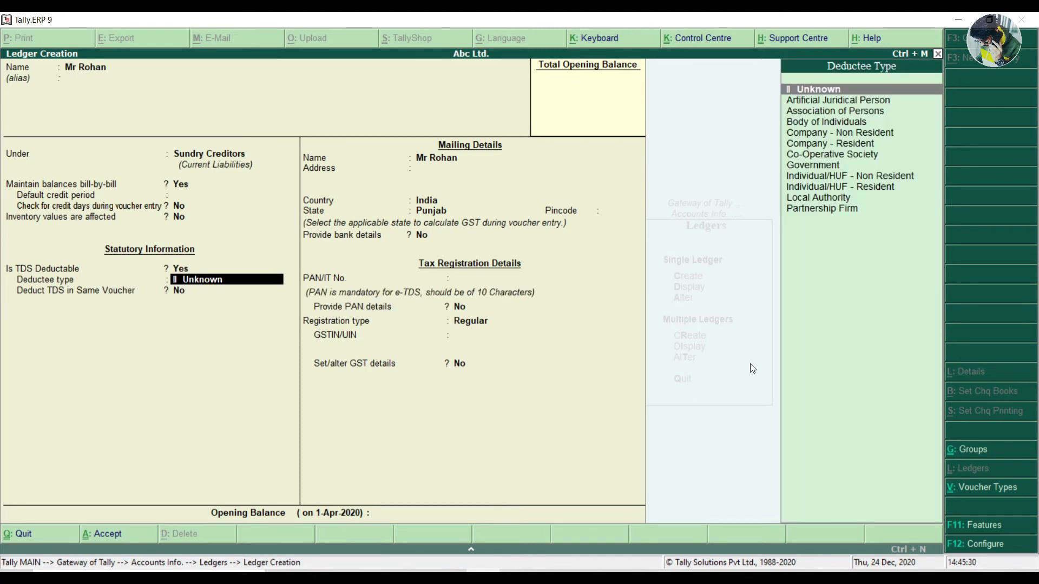
Step: Set the employee ledger's deductee type to Individual/HUF - Resident
{"action": "key", "text": "Down"}
{"action": "key", "text": "Down"}
{"action": "key", "text": "Down"}
{"action": "key", "text": "Down"}
{"action": "key", "text": "Down"}
{"action": "key", "text": "Down"}
{"action": "key", "text": "Down"}
{"action": "key", "text": "Down"}
{"action": "key", "text": "Down"}
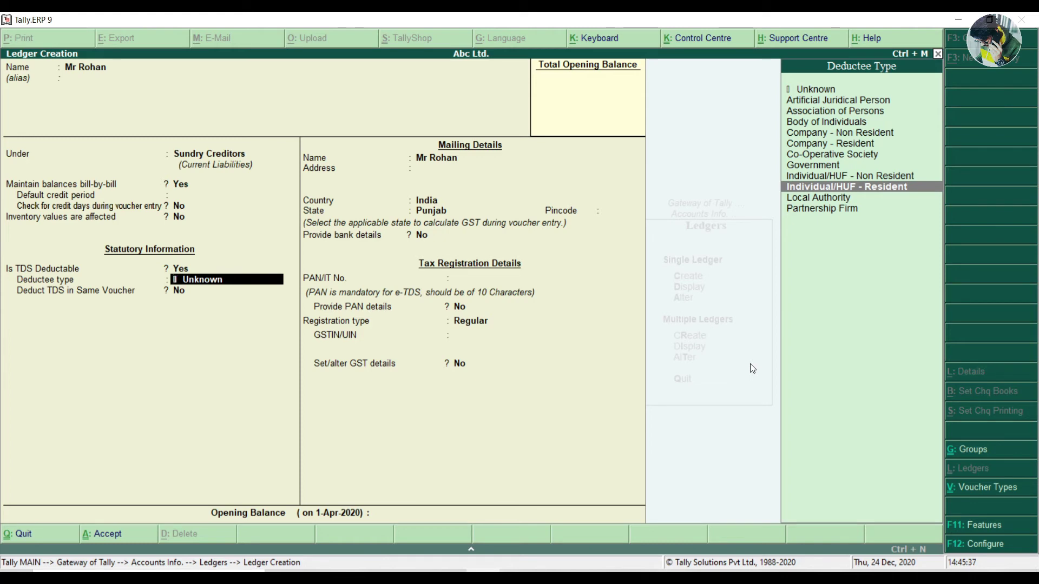
{"action": "key", "text": "Return"}
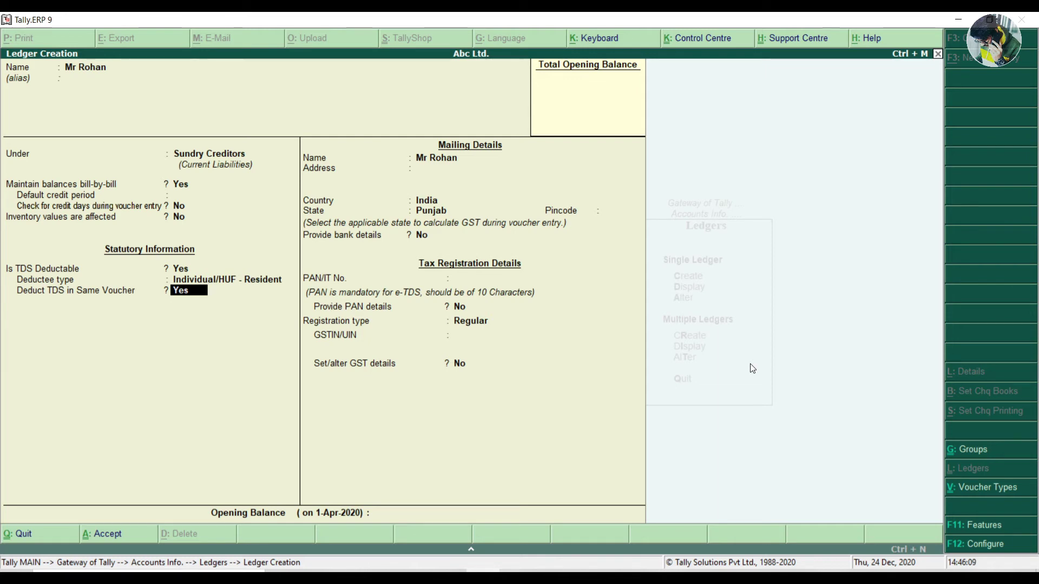
Step: Set Deduct TDS in Same Voucher to Yes, leave the mailing defaults and PAN empty, and save the employee ledger
{"action": "key", "text": "Return"}
{"action": "key", "text": "Return"}
{"action": "key", "text": "Return"}
{"action": "key", "text": "Return"}
{"action": "key", "text": "Return"}
{"action": "key", "text": "Return"}
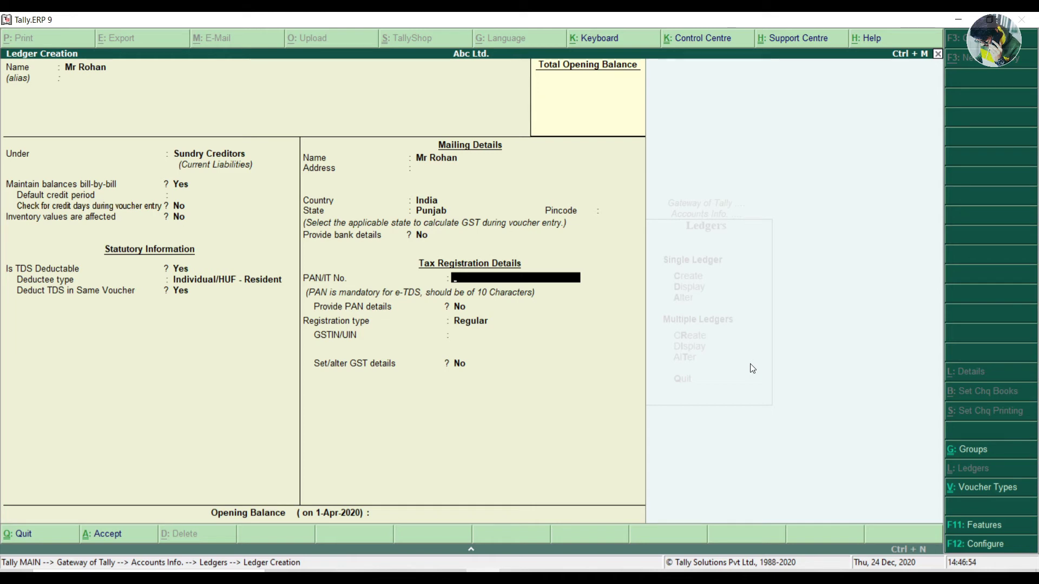
{"action": "key", "text": "ctrl+a"}
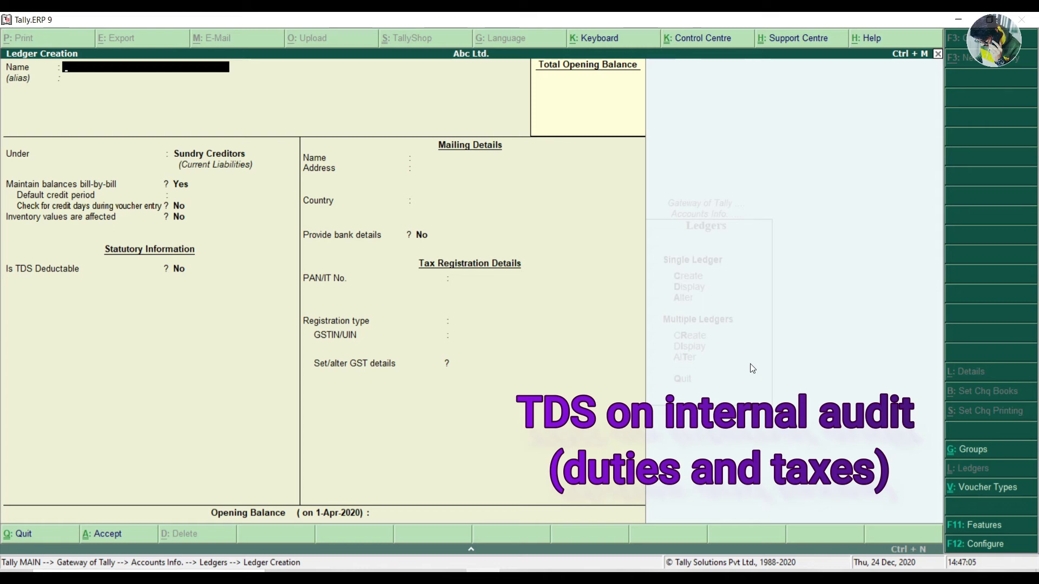
Step: Start a single ledger named TDS on Internal Audit and place it under Duties & Taxes
{"action": "type", "text": "TDS on internal Aud"}
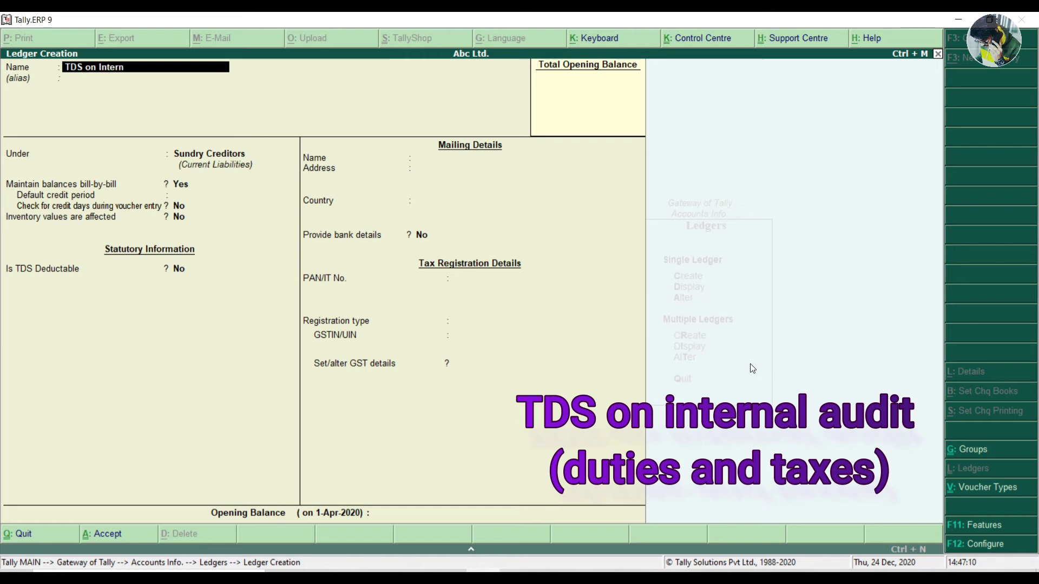
{"action": "type", "text": "it"}
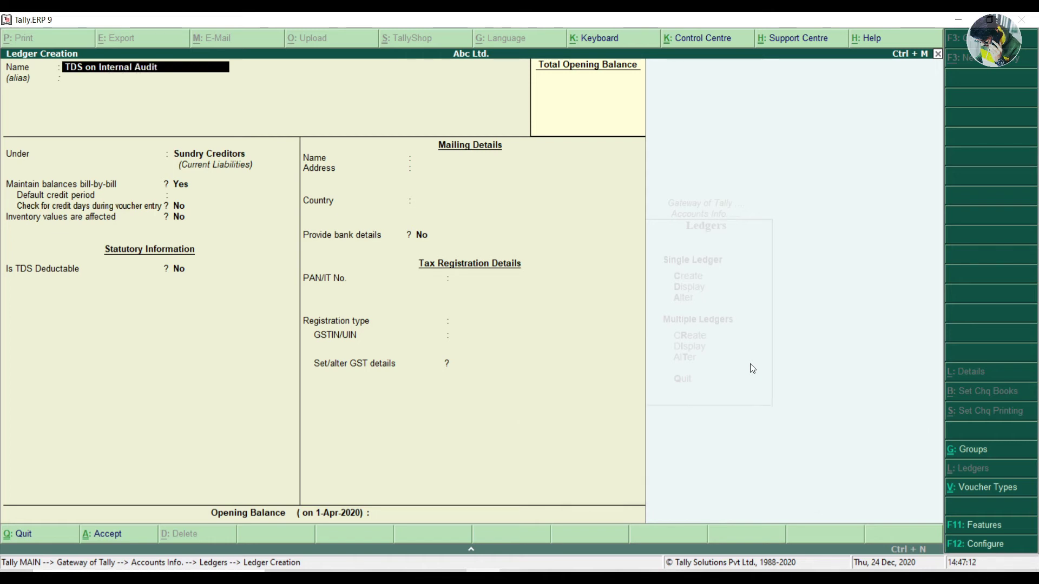
{"action": "key", "text": "Return"}
{"action": "key", "text": "Return"}
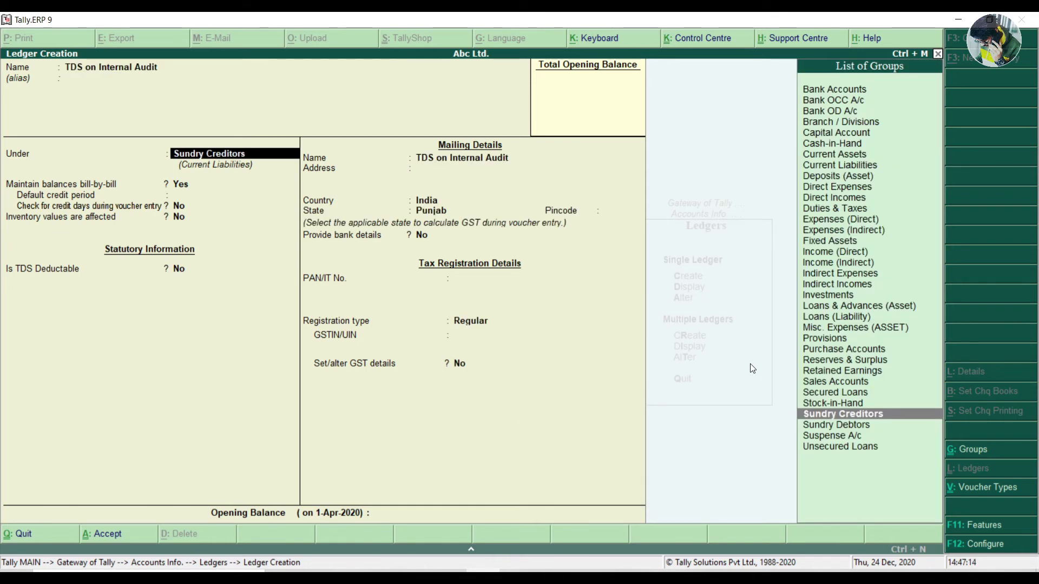
{"action": "type", "text": "Duties"}
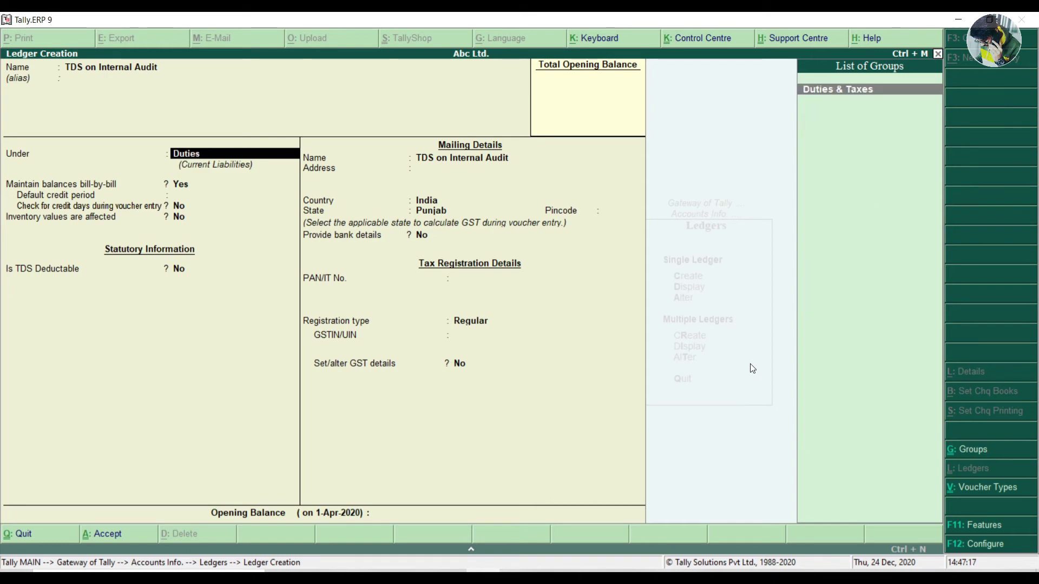
{"action": "key", "text": "Return"}
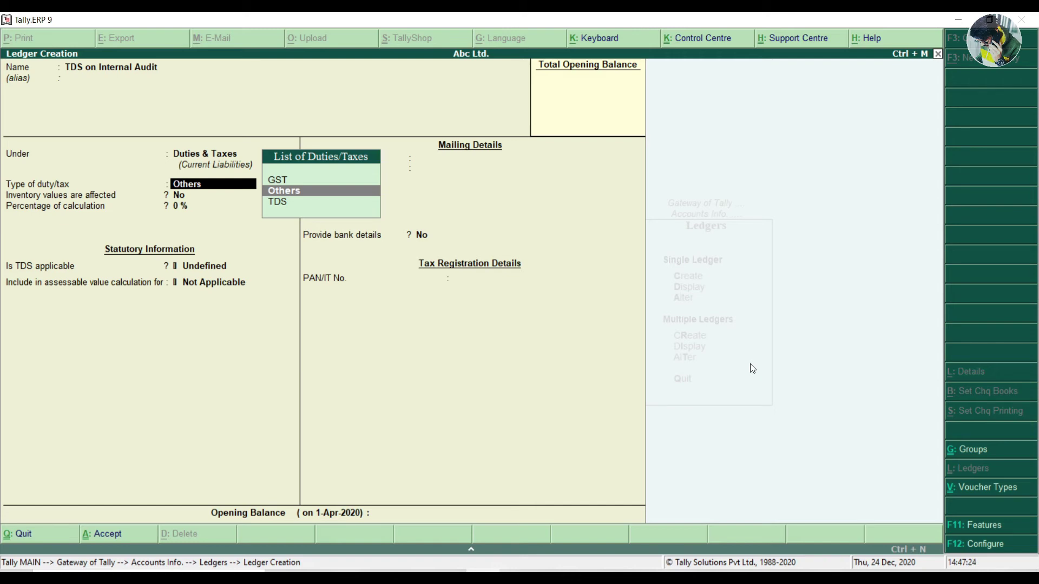
Step: Set the ledger's duty type to TDS and add a new nature of payment named Fee for Technology and Profession Service
{"action": "key", "text": "Down"}
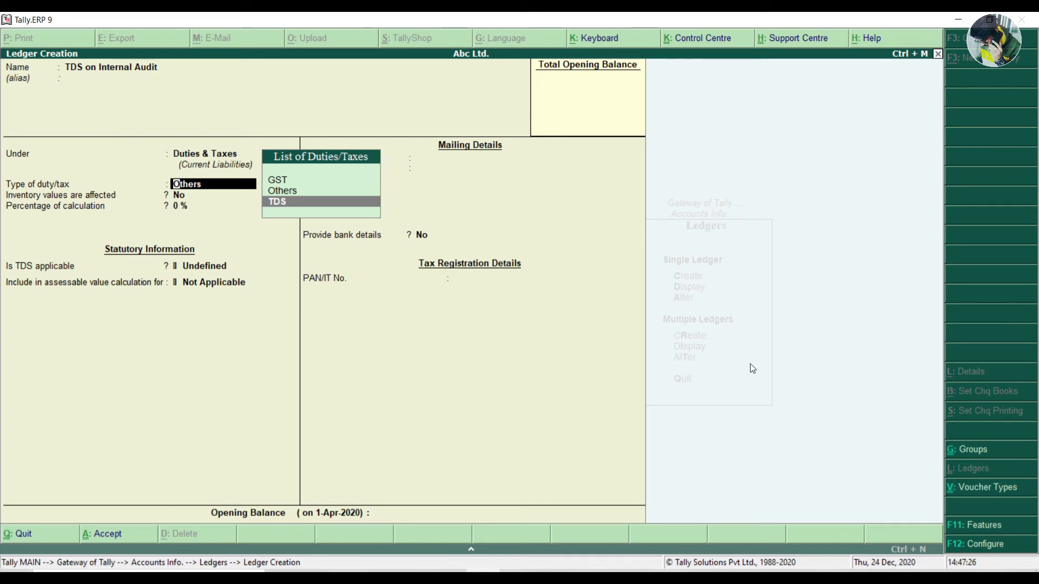
{"action": "key", "text": "Return"}
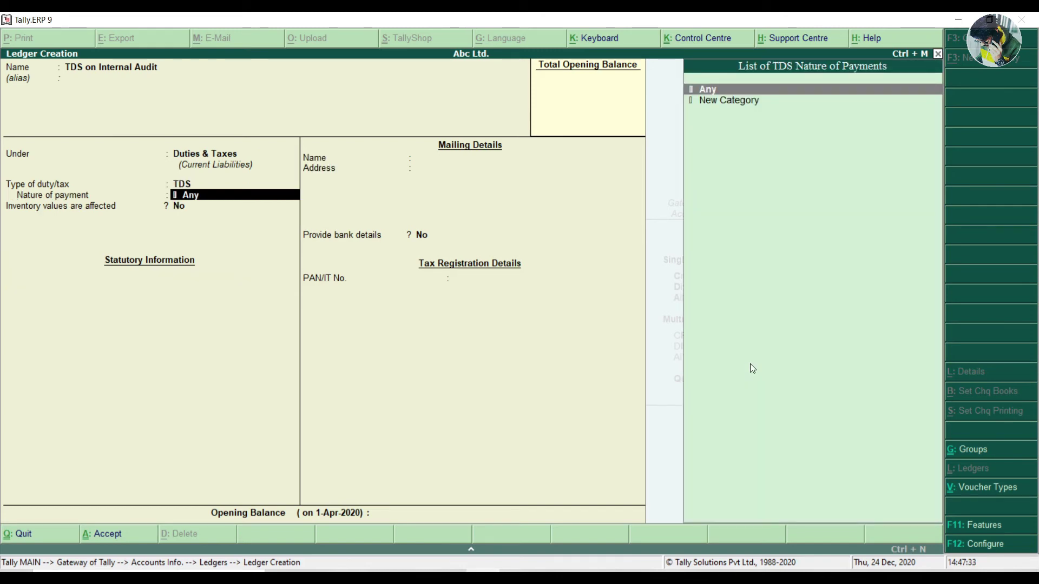
{"action": "key", "text": "Down"}
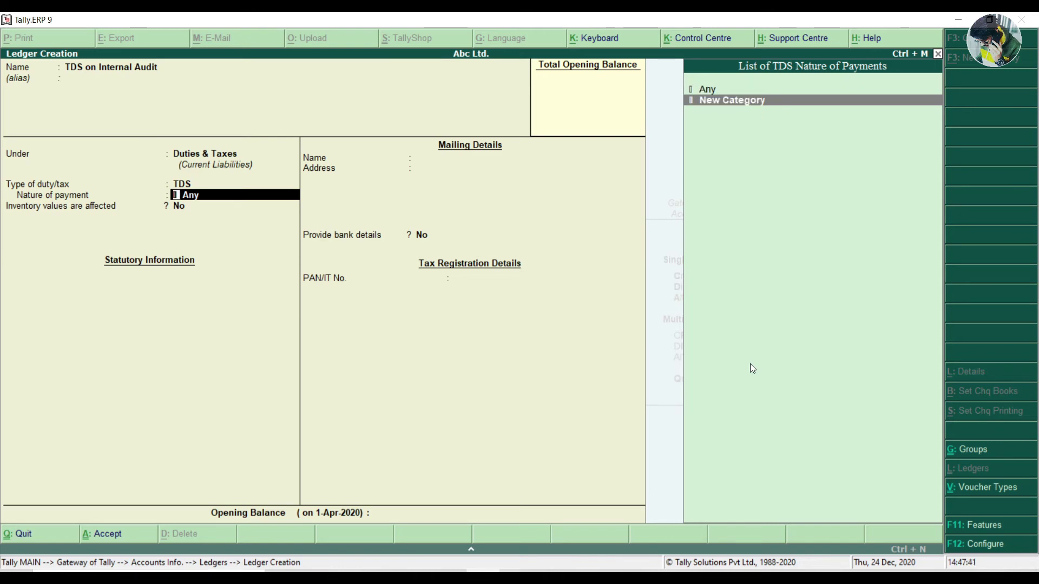
{"action": "key", "text": "Return"}
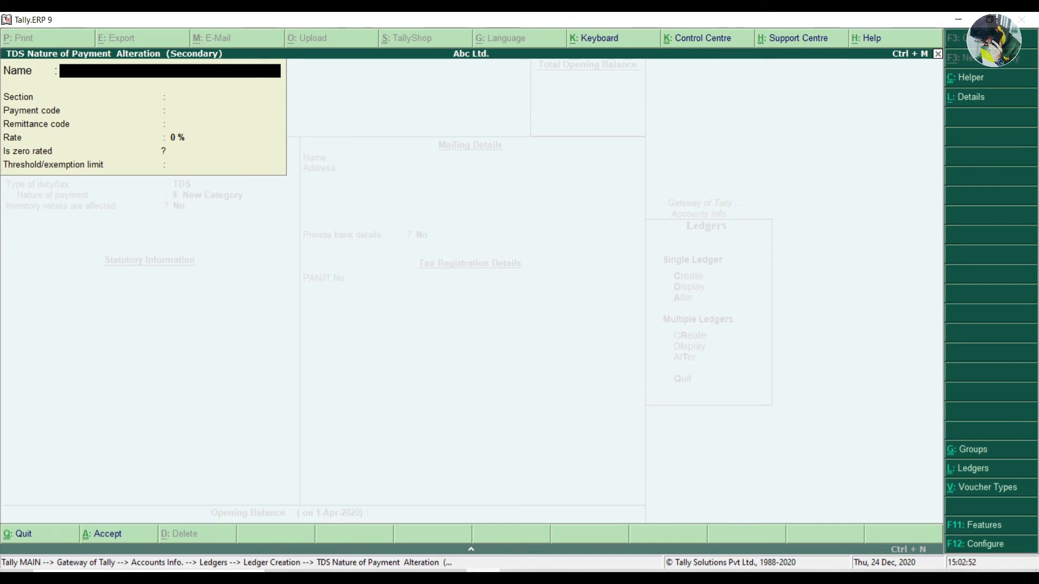
{"action": "type", "text": "Fee for Tec"}
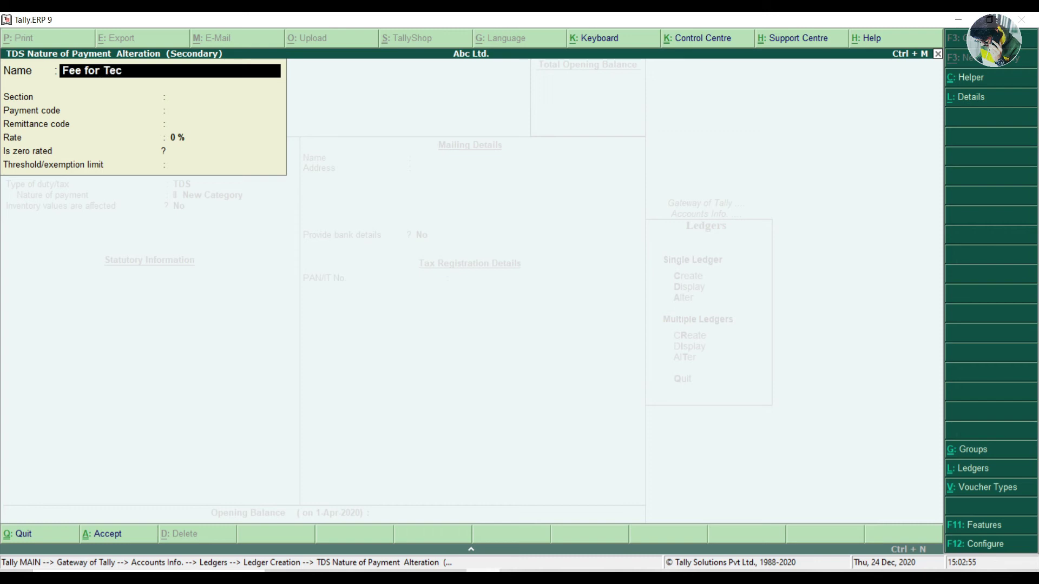
{"action": "type", "text": "hnology and Profession Serv"}
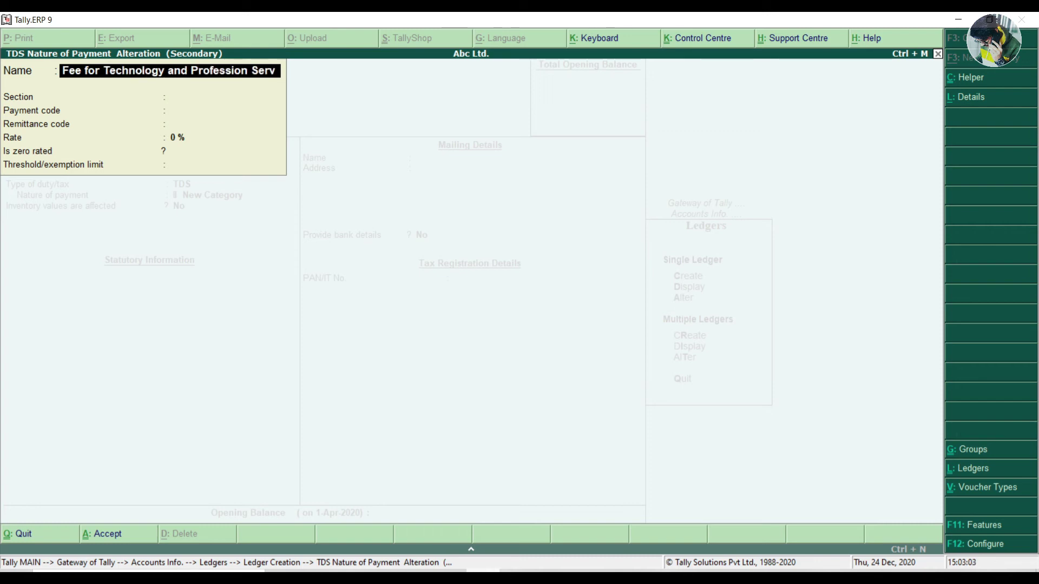
{"action": "type", "text": "ice"}
{"action": "key", "text": "Return"}
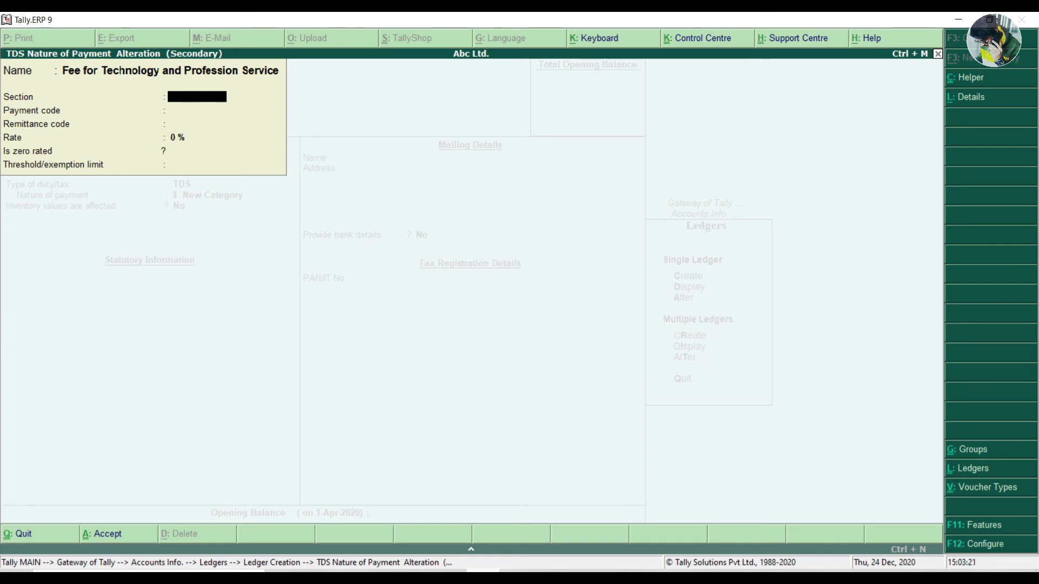
Step: Give the nature of payment section 194j and a 10% rate, leave its codes empty, and save it along with the ledger
{"action": "type", "text": "194j"}
{"action": "key", "text": "Return"}
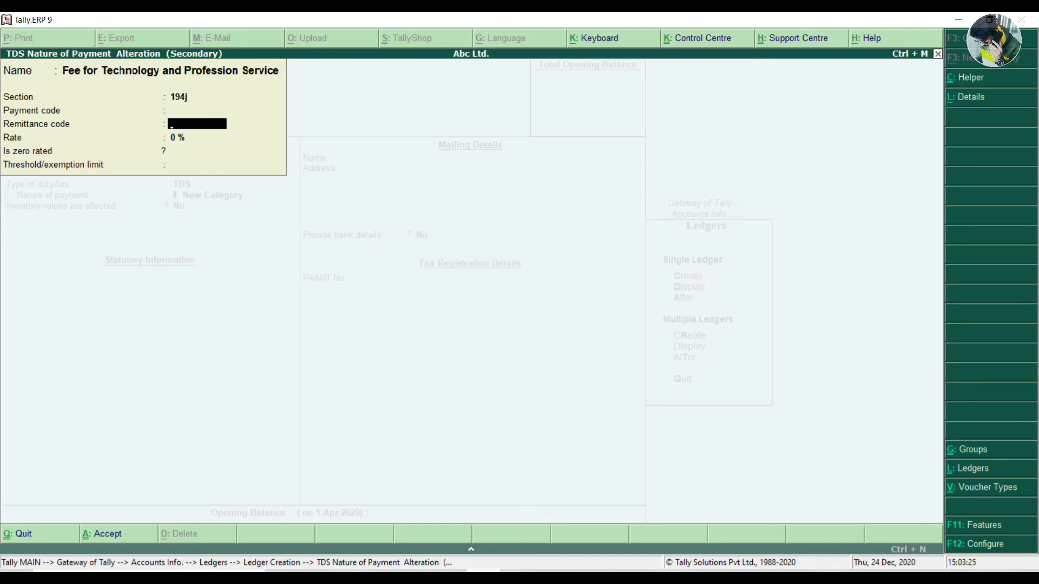
{"action": "key", "text": "Return"}
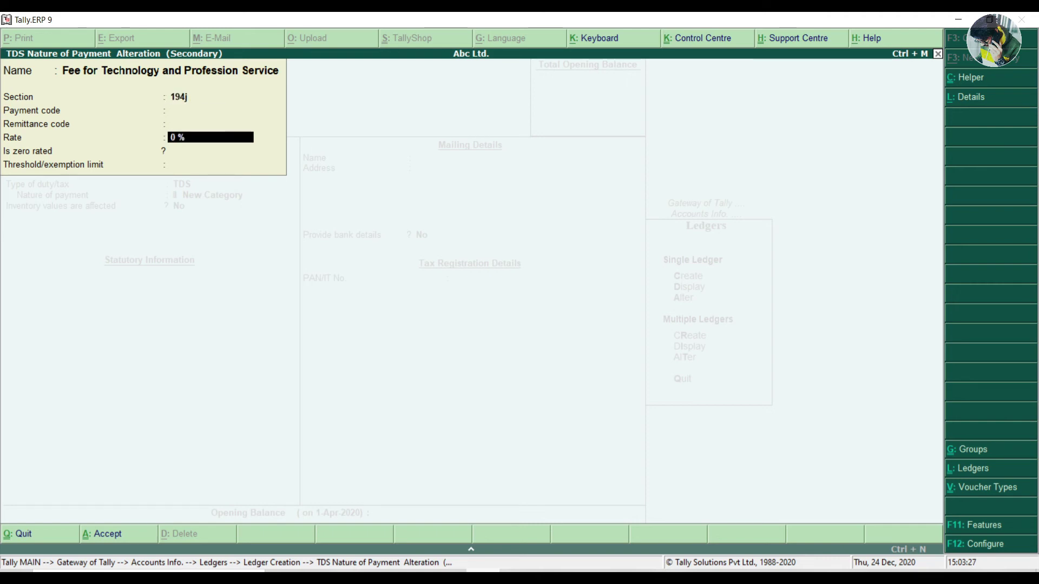
{"action": "type", "text": "10"}
{"action": "key", "text": "ctrl+a"}
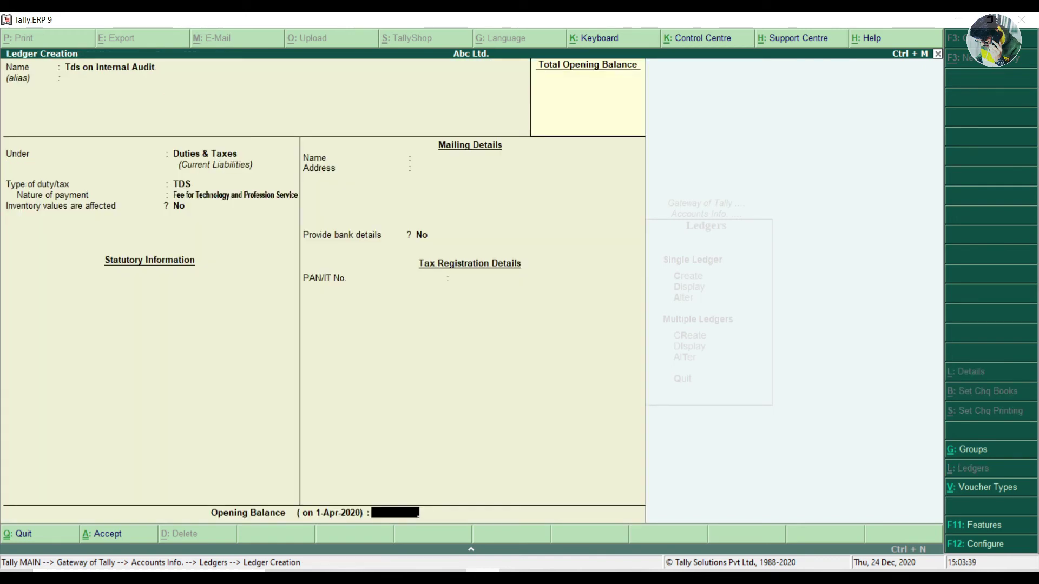
{"action": "key", "text": "ctrl+a"}
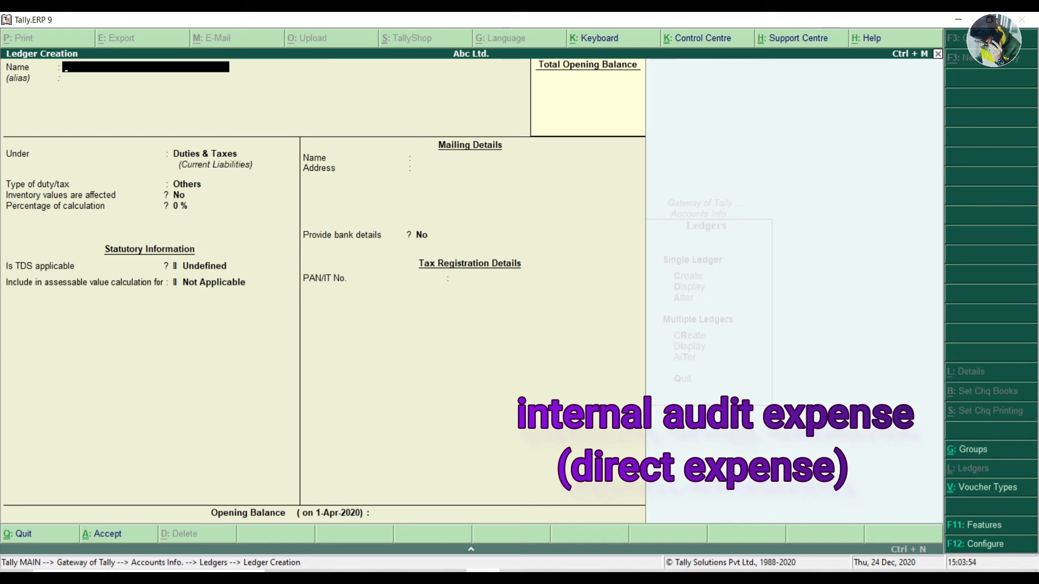
Step: Start a ledger named Internal Audit Expense under Direct Expenses, keeping the inventory and ledger type defaults
{"action": "type", "text": "Internal Audit Expense"}
{"action": "key", "text": "Return"}
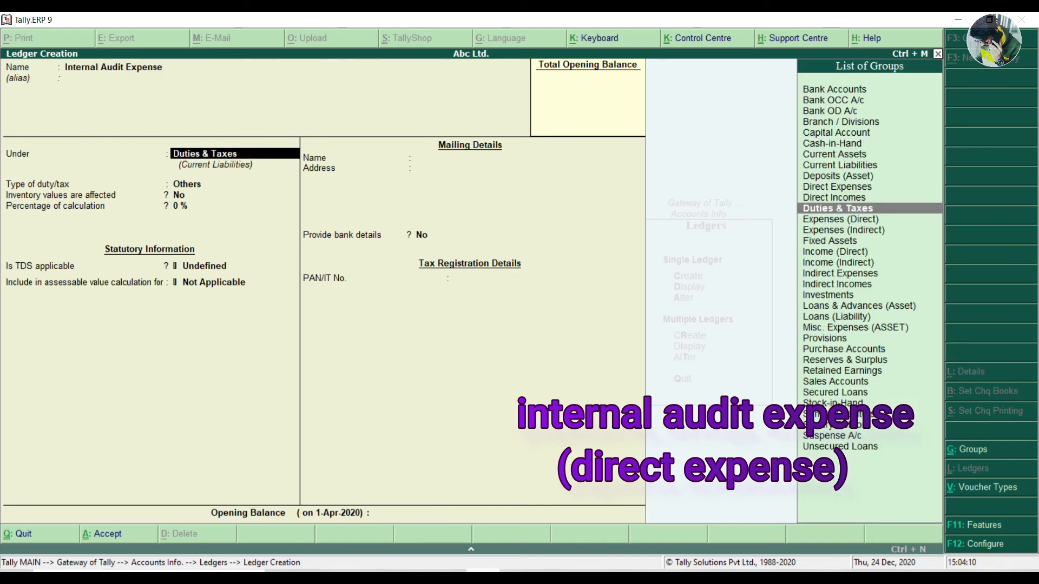
{"action": "key", "text": "Up"}
{"action": "key", "text": "Up"}
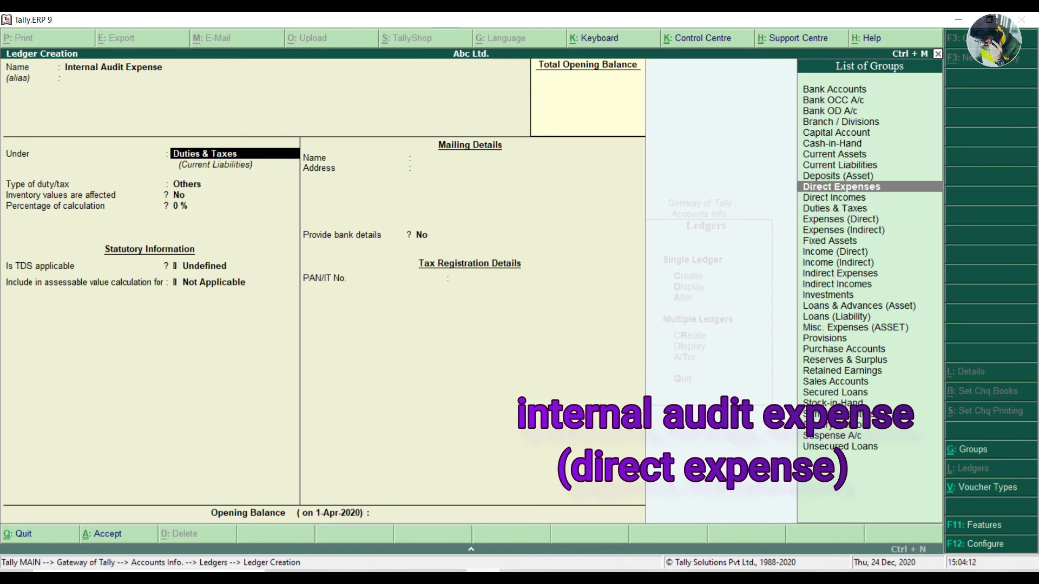
{"action": "key", "text": "Return"}
{"action": "key", "text": "Return"}
{"action": "key", "text": "Return"}
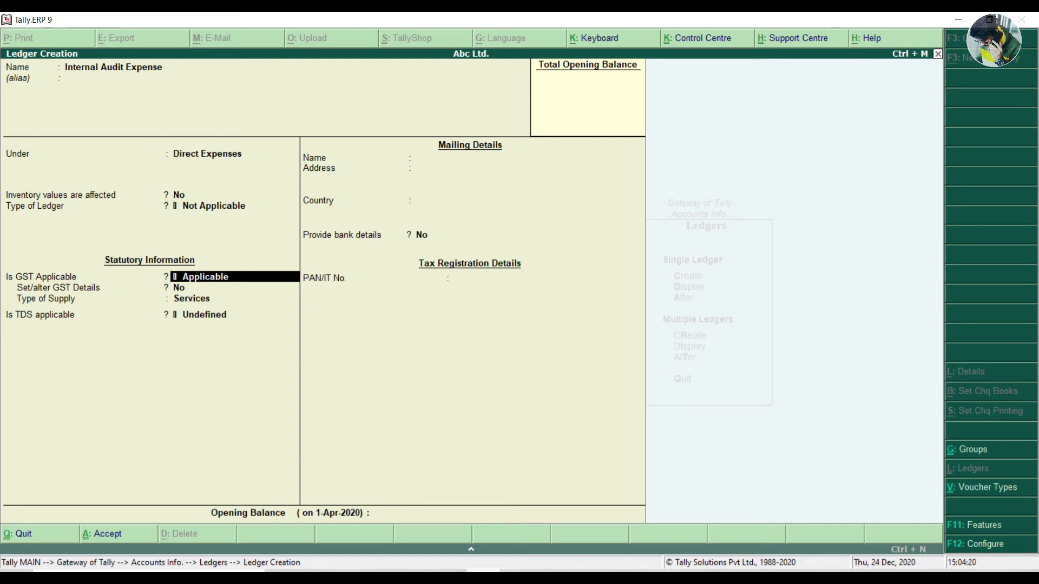
Step: Set GST to Not Applicable and TDS to Applicable for the Internal Audit Expense ledger
{"action": "key", "text": "n"}
{"action": "key", "text": "Return"}
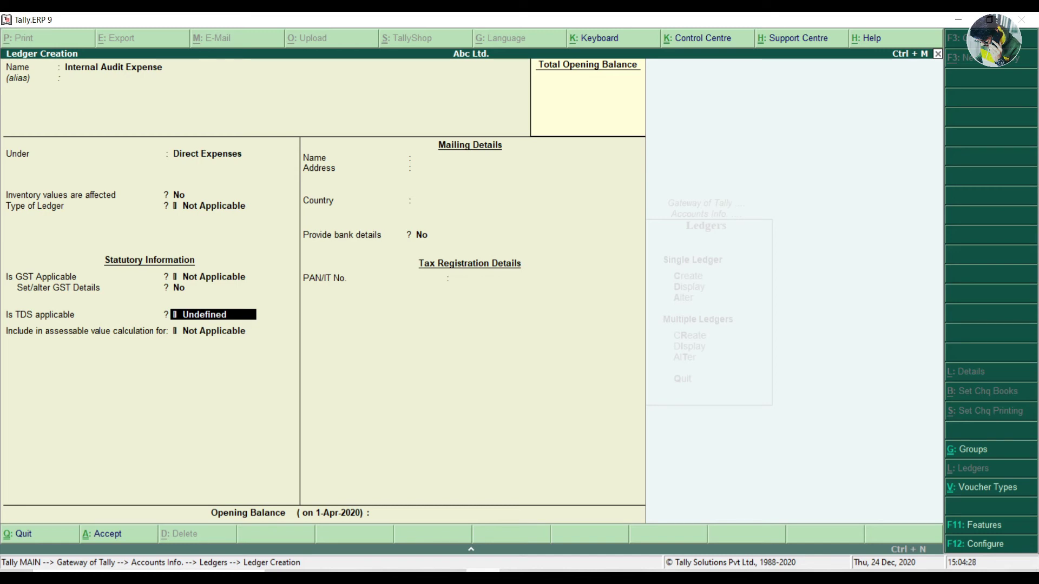
{"action": "key", "text": "a"}
{"action": "key", "text": "Return"}
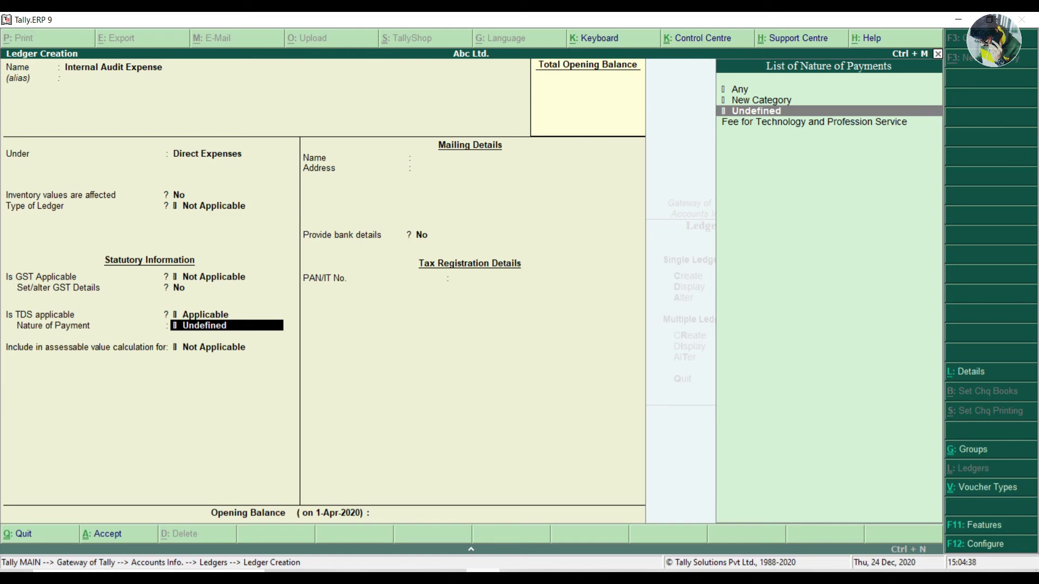
Step: Set the expense ledger's nature of payment to Fee for Technology and Profession Service, save the ledger and leave ledger creation
{"action": "key", "text": "Down"}
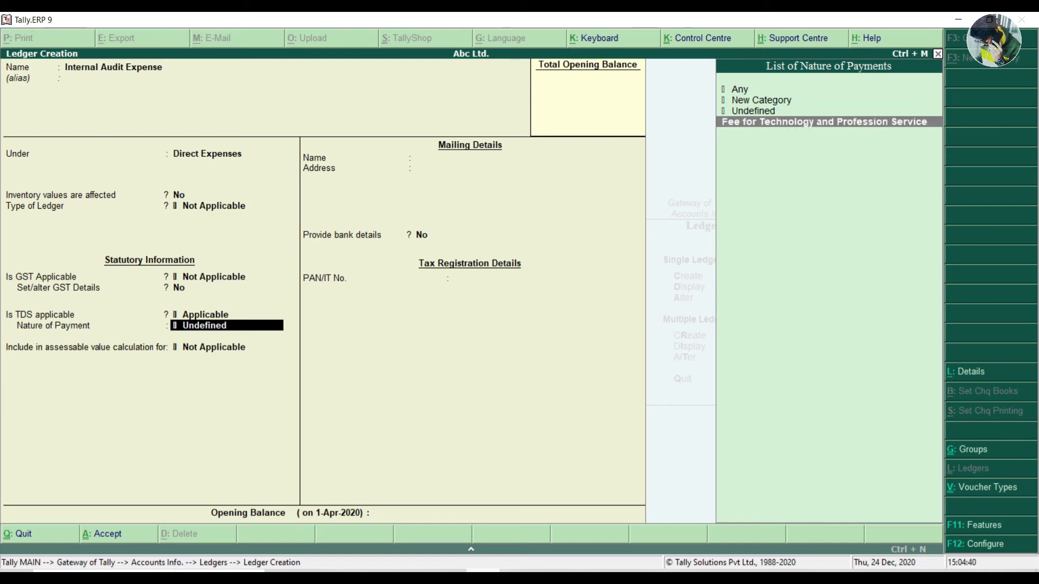
{"action": "key", "text": "Return"}
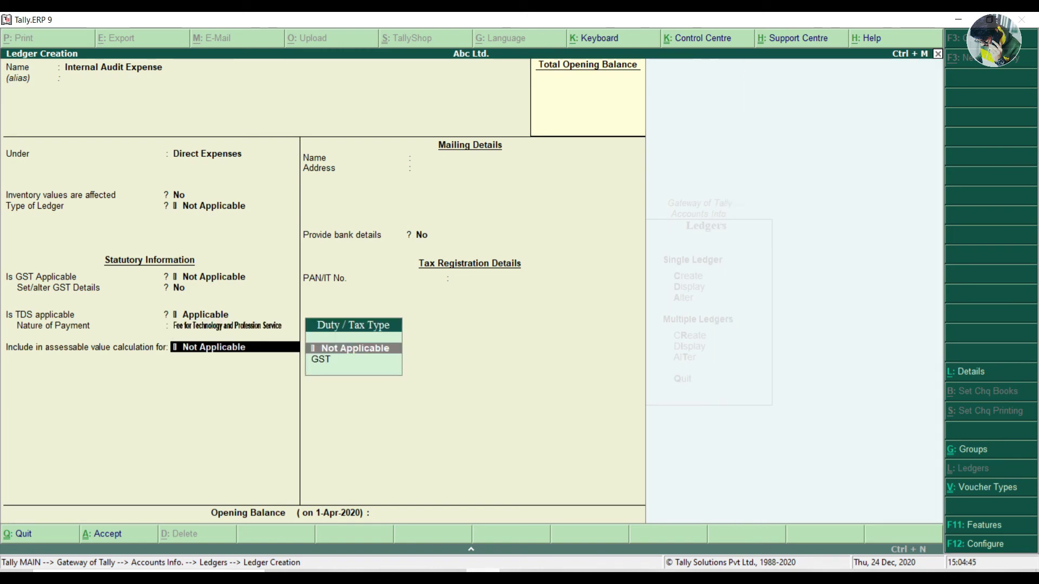
{"action": "key", "text": "ctrl+a"}
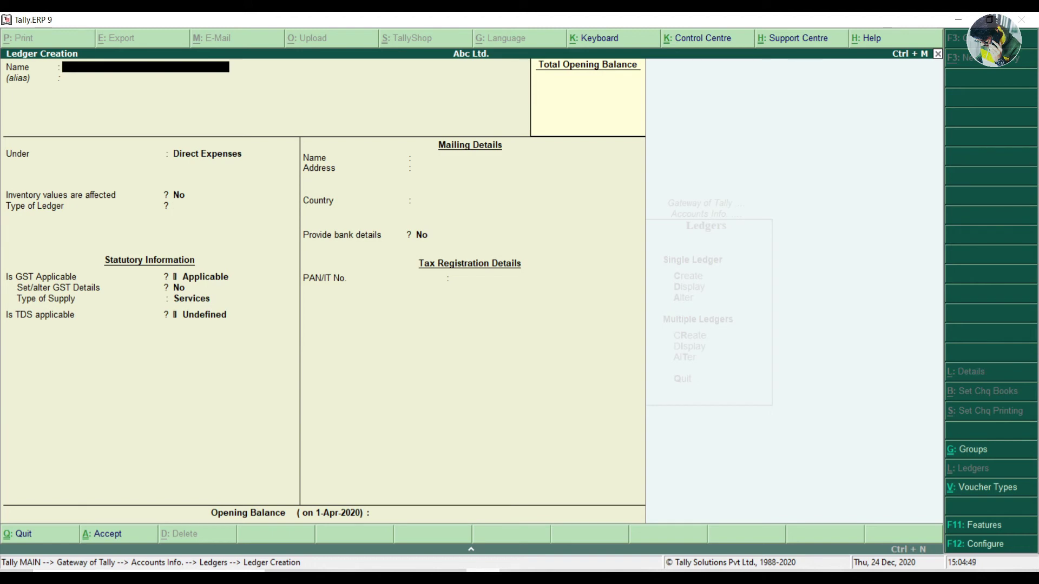
{"action": "key", "text": "Escape"}
{"action": "key", "text": "Return"}
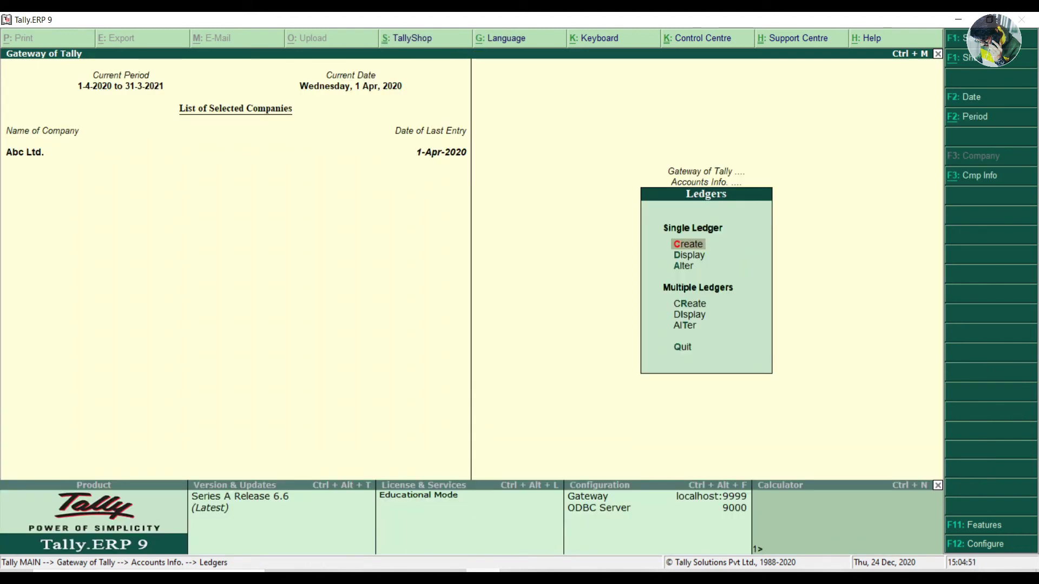
Step: Display the salaried employee's ledger to review its group and TDS settings
{"action": "key", "text": "Down"}
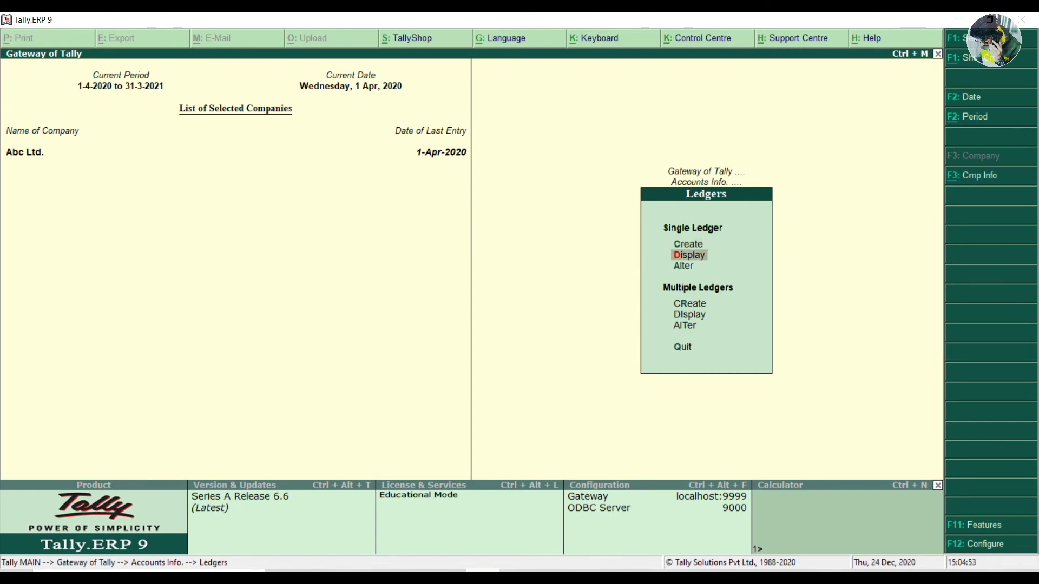
{"action": "key", "text": "Return"}
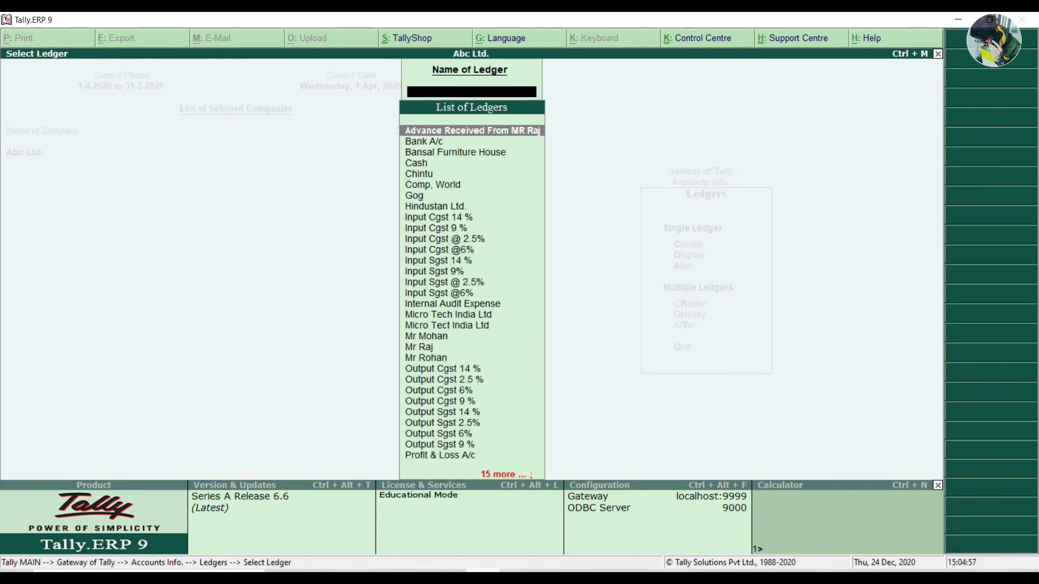
{"action": "type", "text": "Mr"}
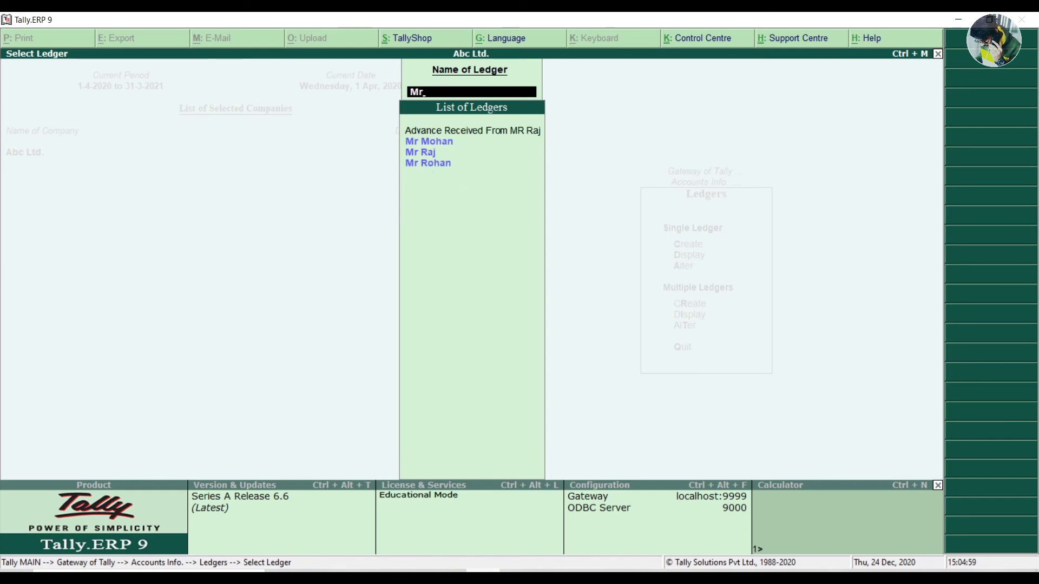
{"action": "key", "text": "Down"}
{"action": "key", "text": "Down"}
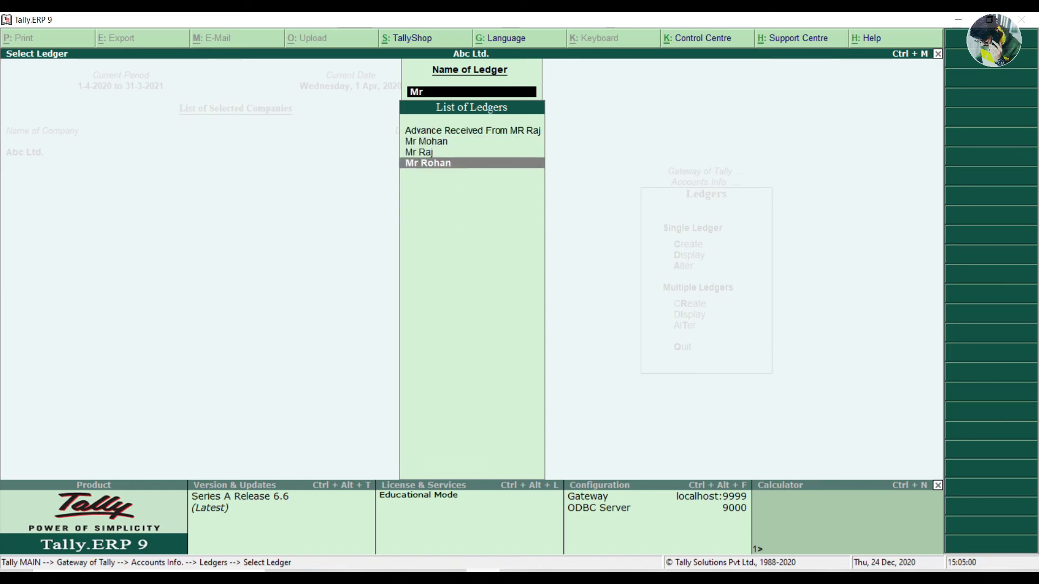
{"action": "key", "text": "Return"}
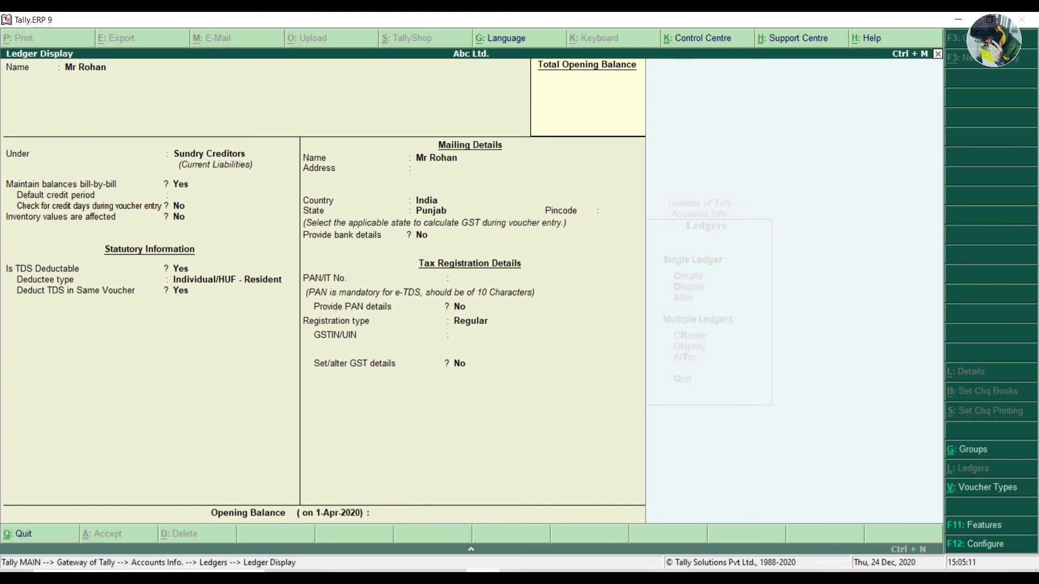
{"action": "key", "text": "Escape"}
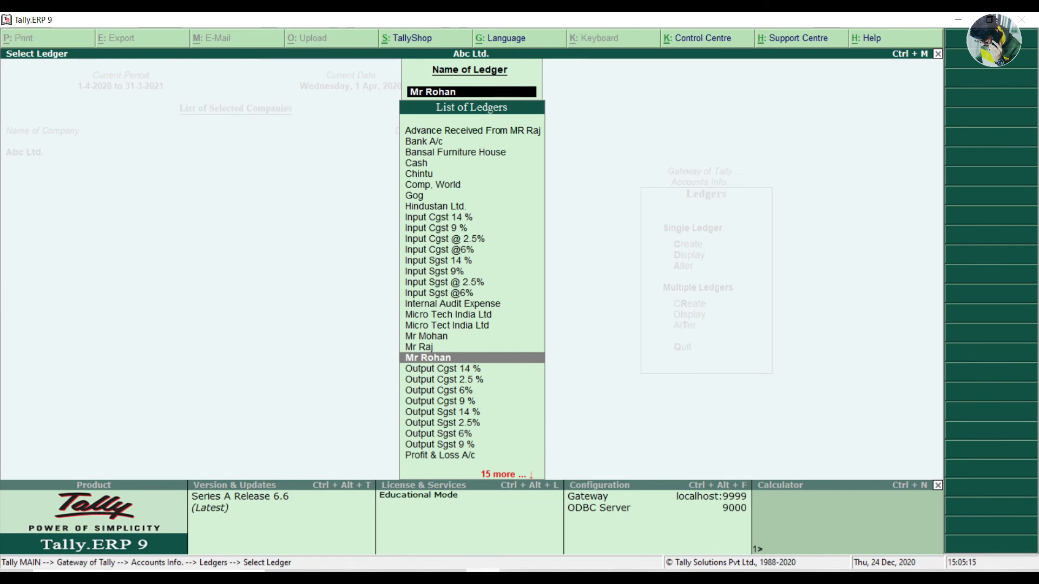
Step: Display the Tds on Internal Audit ledger to review its duty type and nature of payment, and return to the ledger options
{"action": "type", "text": "Tds"}
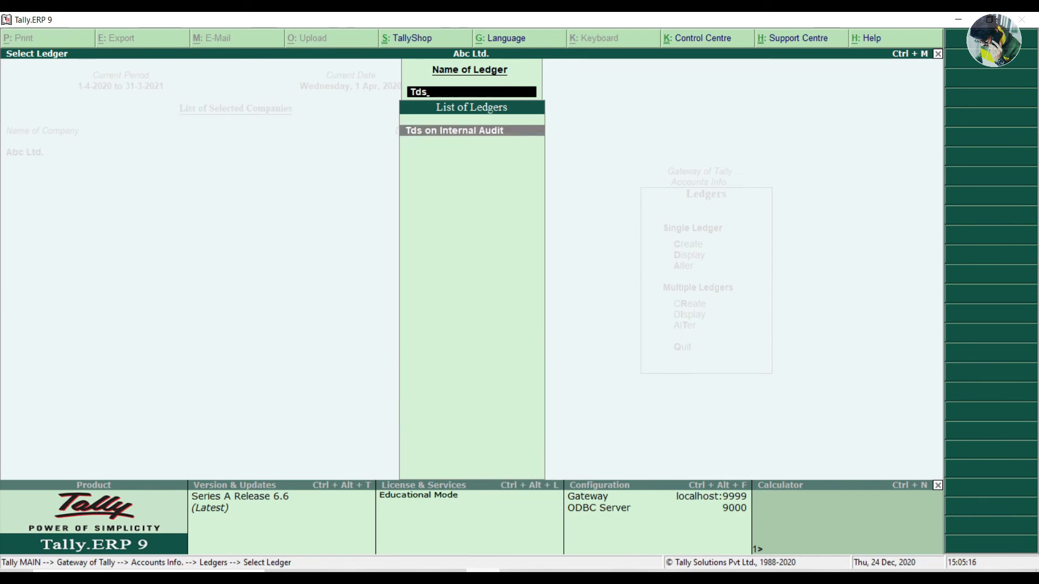
{"action": "key", "text": "Return"}
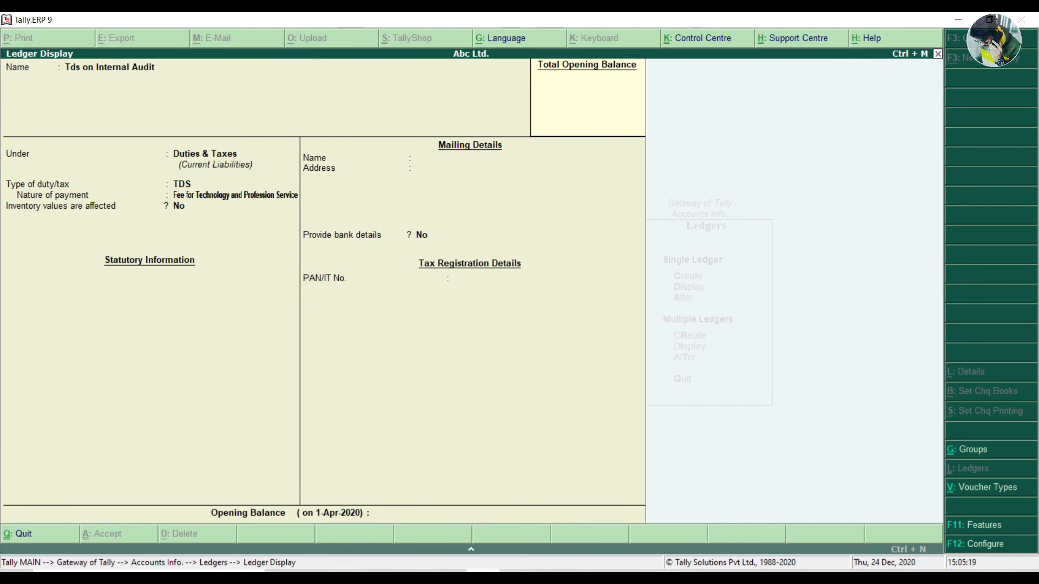
{"action": "key", "text": "Escape"}
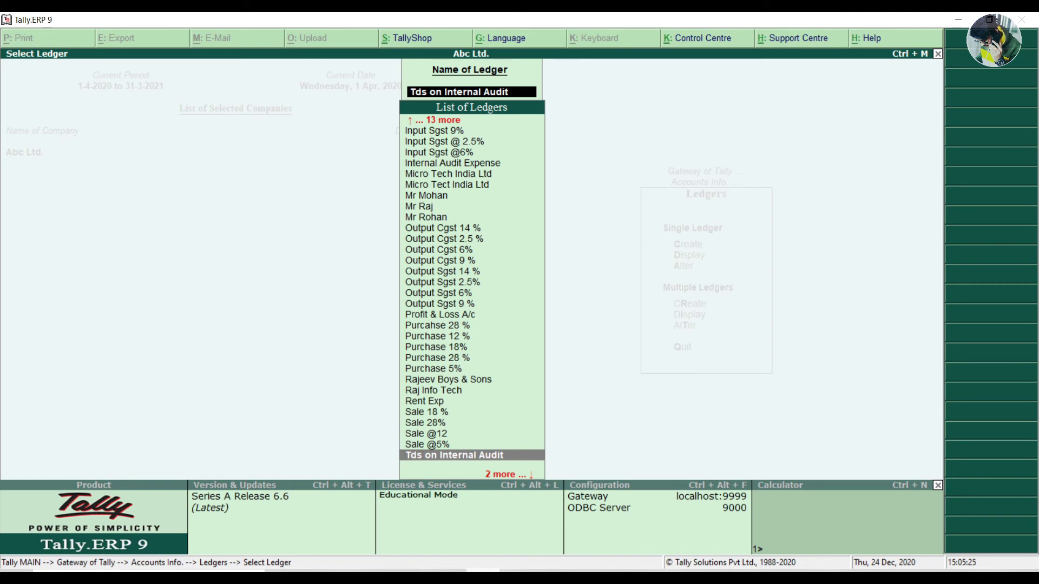
{"action": "key", "text": "Escape"}
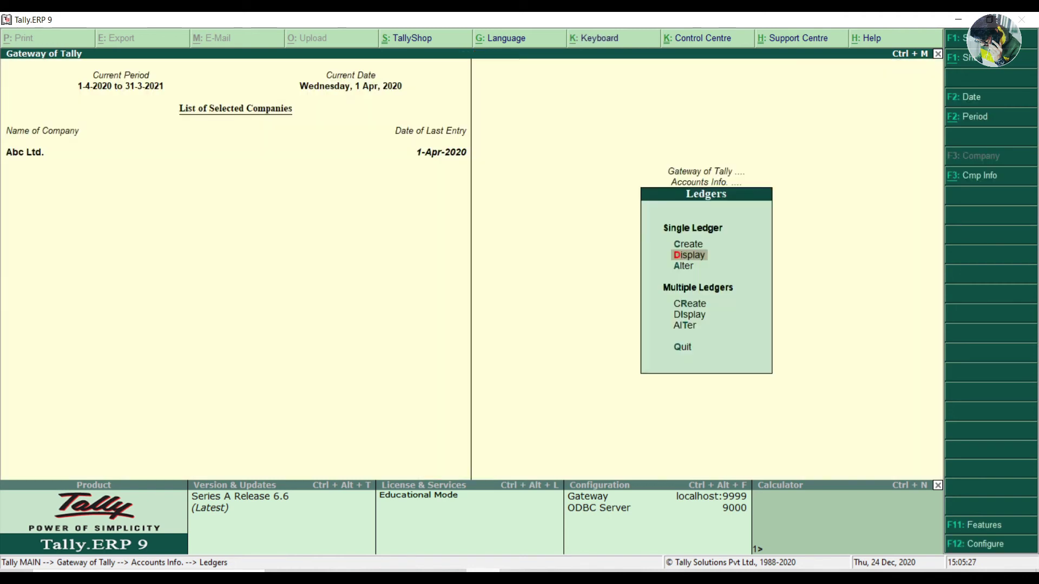
Step: Start a journal voucher and debit Internal Audit Expense with 45,000
{"action": "key", "text": "Escape"}
{"action": "key", "text": "Escape"}
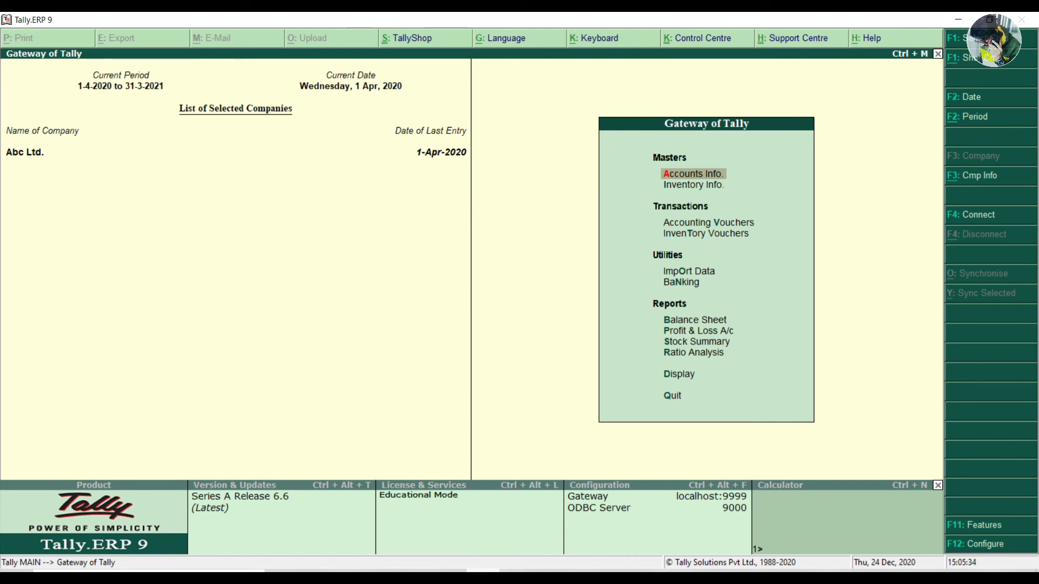
{"action": "key", "text": "Down"}
{"action": "key", "text": "Down"}
{"action": "key", "text": "Return"}
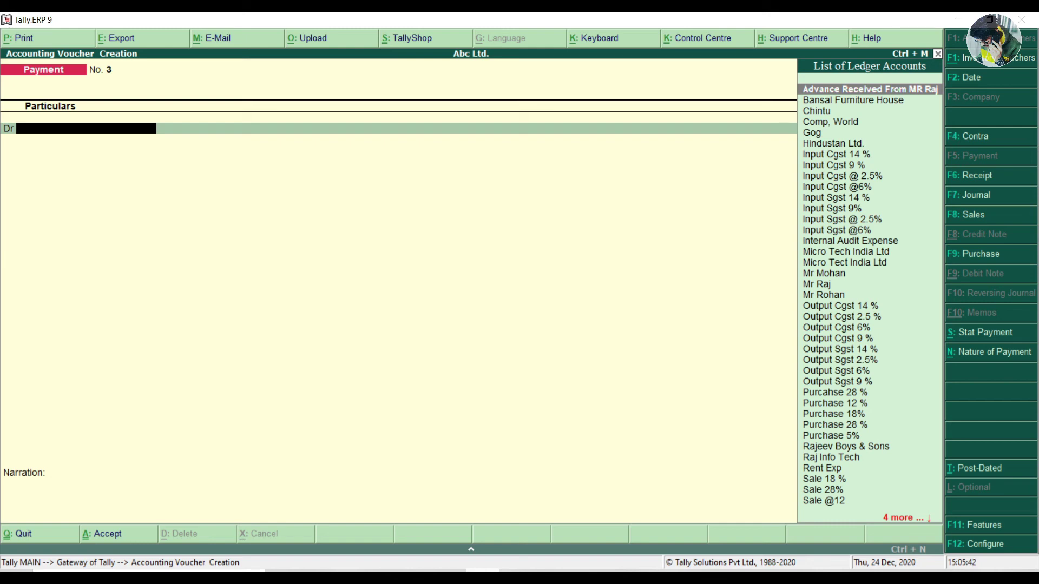
{"action": "key", "text": "F7"}
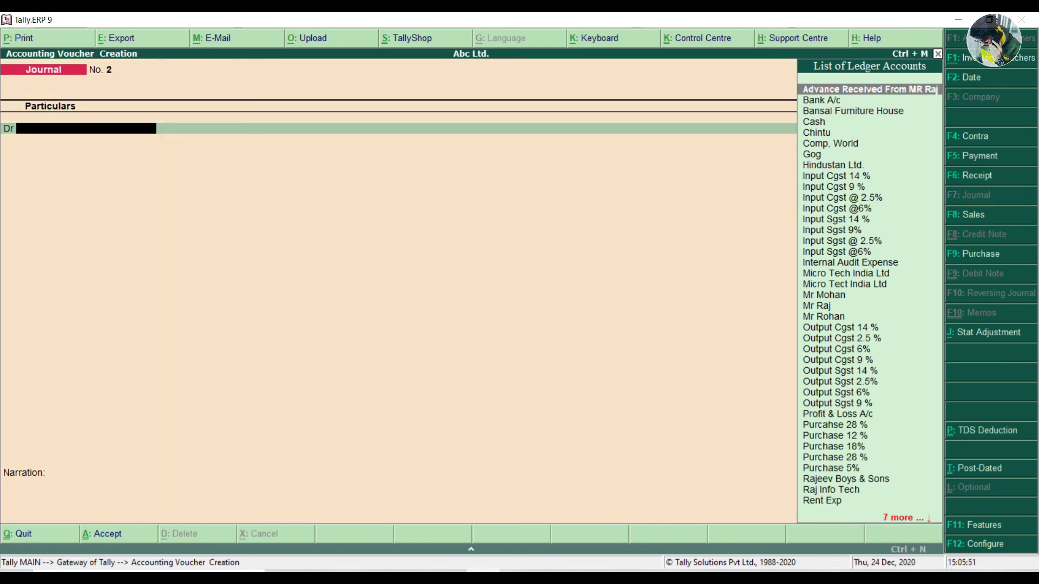
{"action": "type", "text": "Inte"}
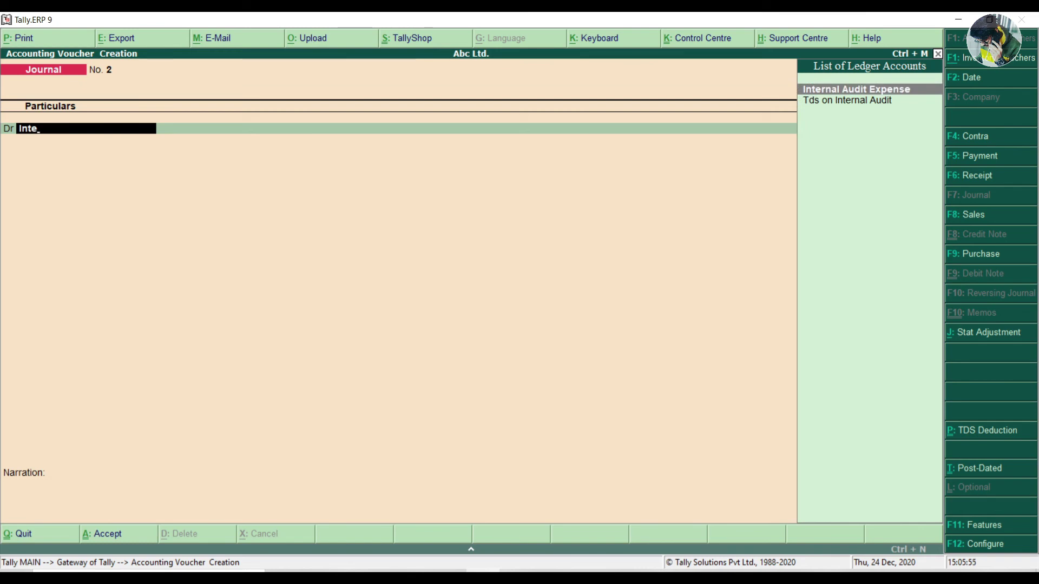
{"action": "key", "text": "Return"}
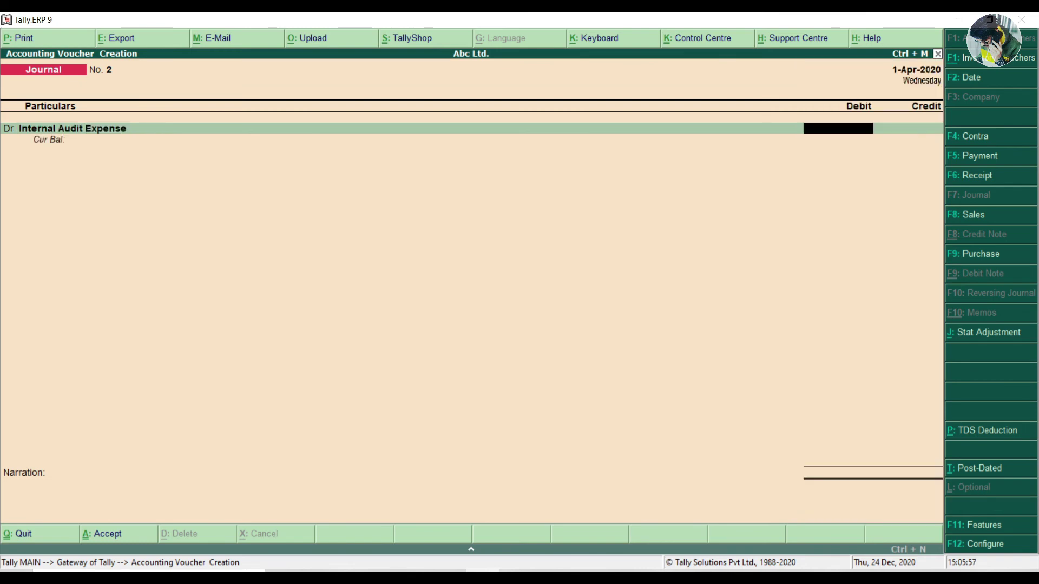
{"action": "type", "text": "45000"}
{"action": "key", "text": "Return"}
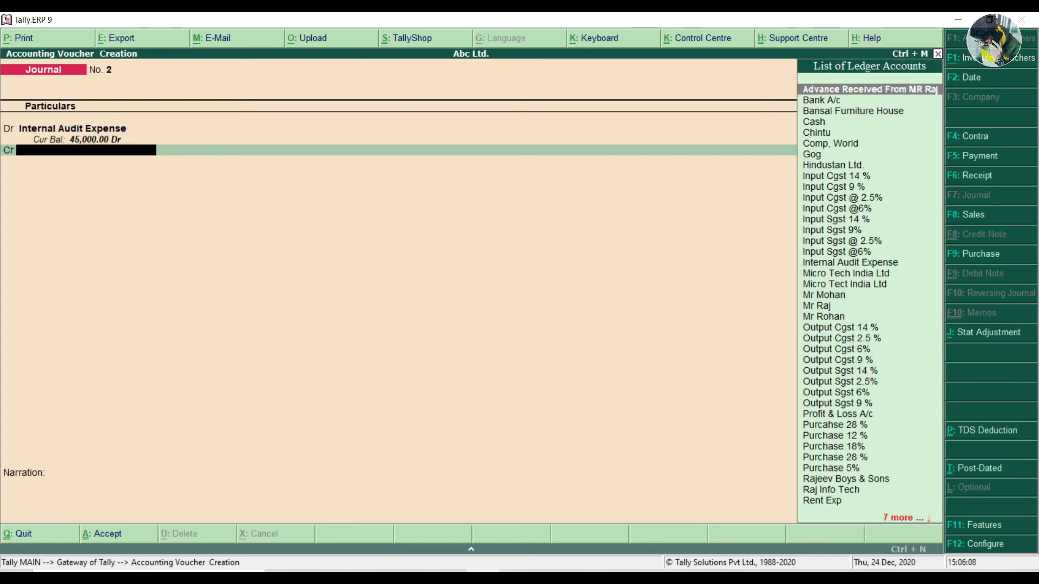
Step: Credit the salaried employee's ledger with 36,000 in the journal voucher
{"action": "type", "text": "Mr"}
{"action": "key", "text": "Down"}
{"action": "key", "text": "Down"}
{"action": "key", "text": "Down"}
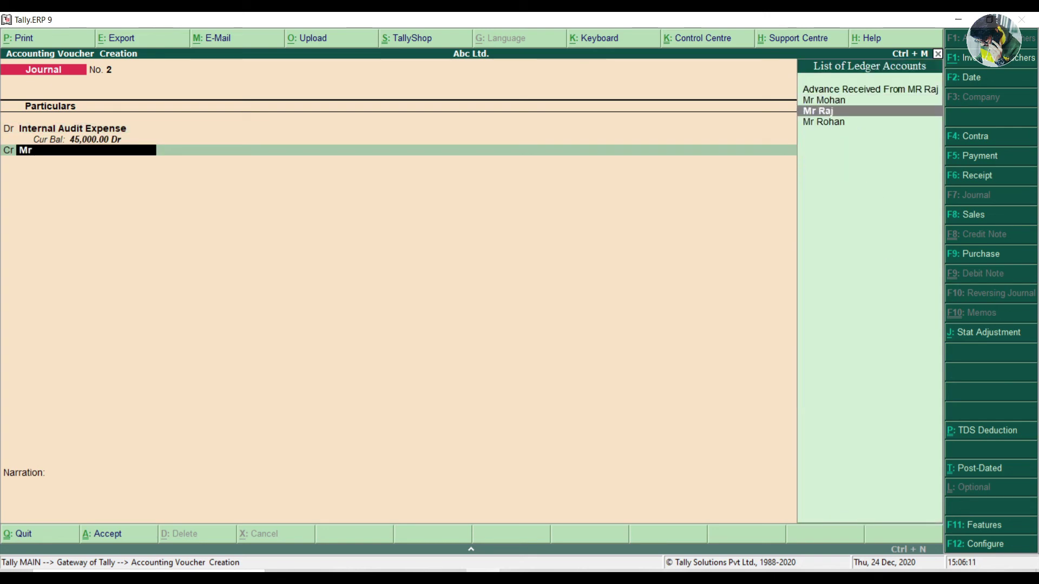
{"action": "key", "text": "Return"}
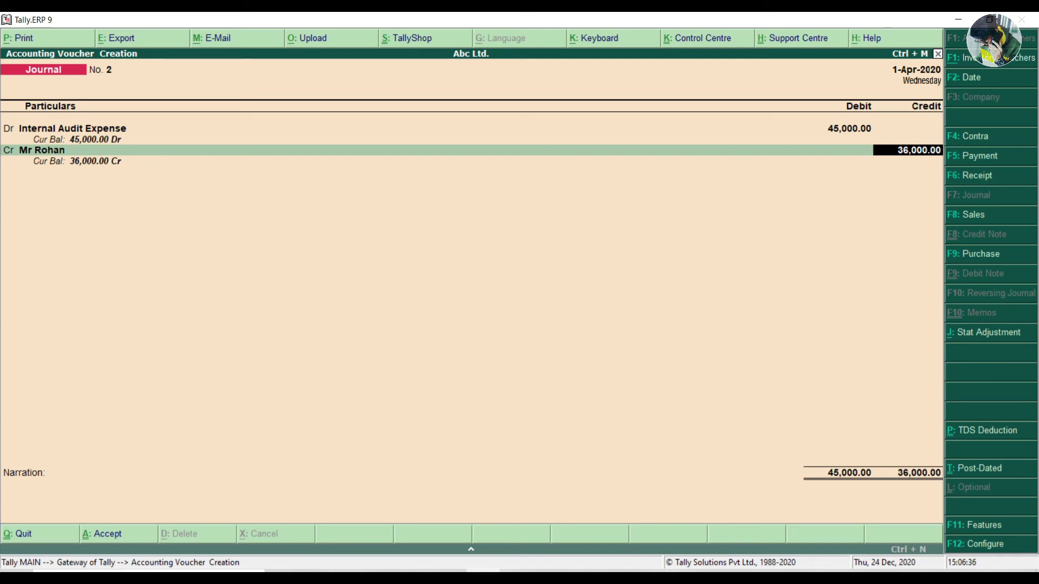
{"action": "key", "text": "Return"}
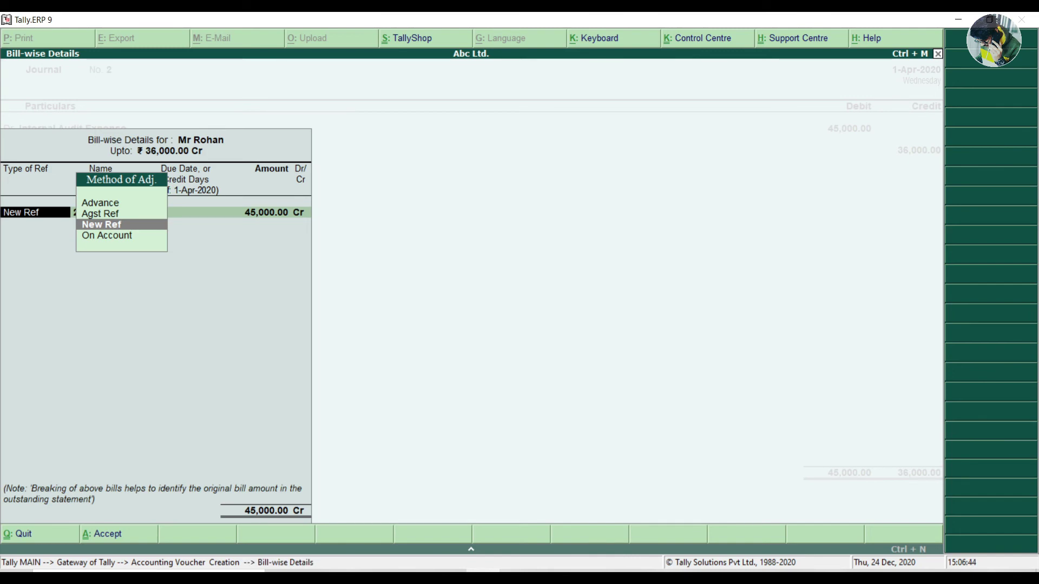
Step: Allocate 45,000 Cr to a new bill reference named Sal-01, leaving its due date blank
{"action": "key", "text": "Return"}
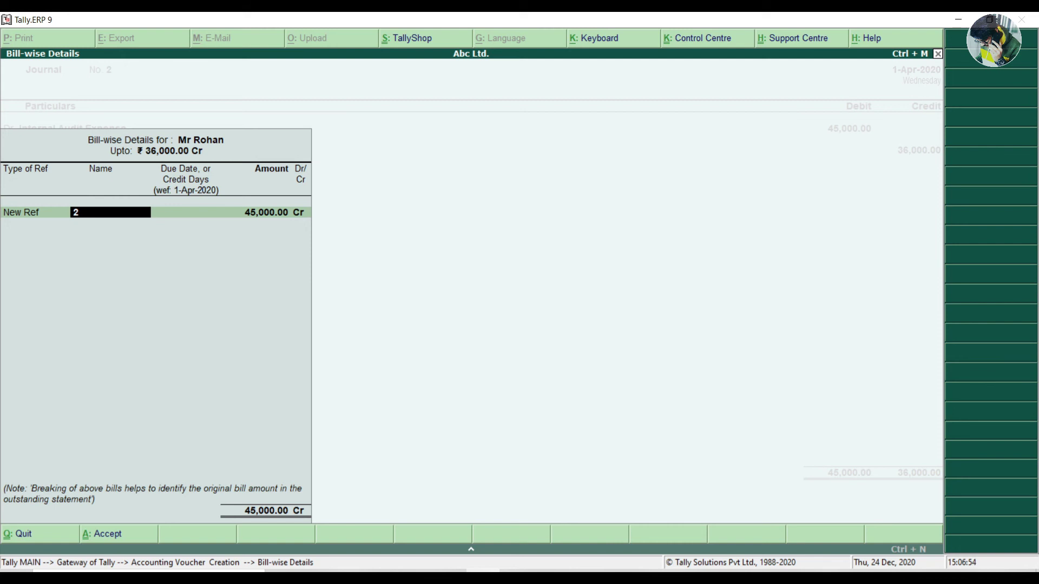
{"action": "type", "text": "Sal-01"}
{"action": "key", "text": "Return"}
{"action": "key", "text": "Return"}
{"action": "key", "text": "Return"}
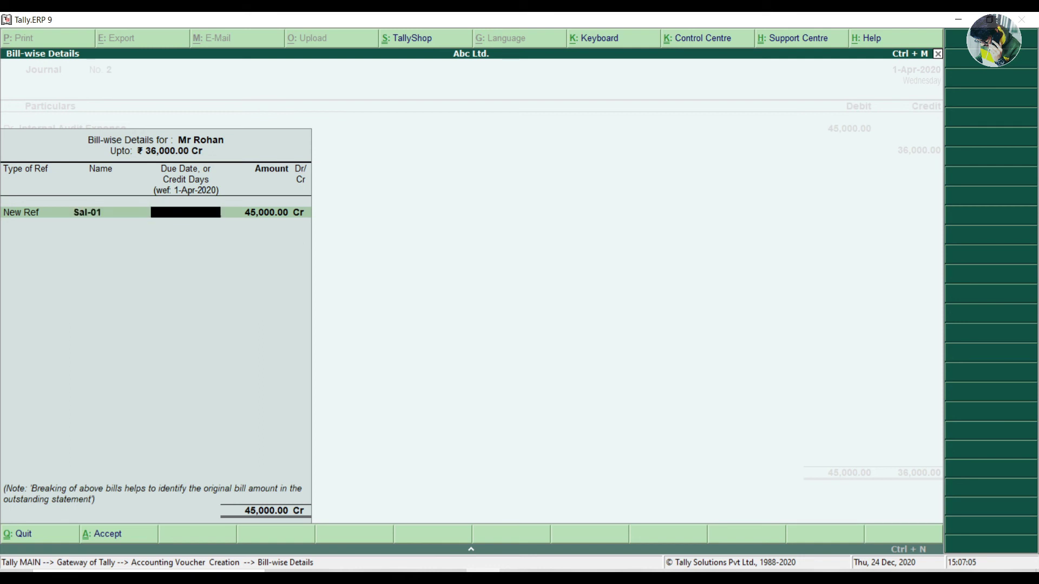
{"action": "key", "text": "Return"}
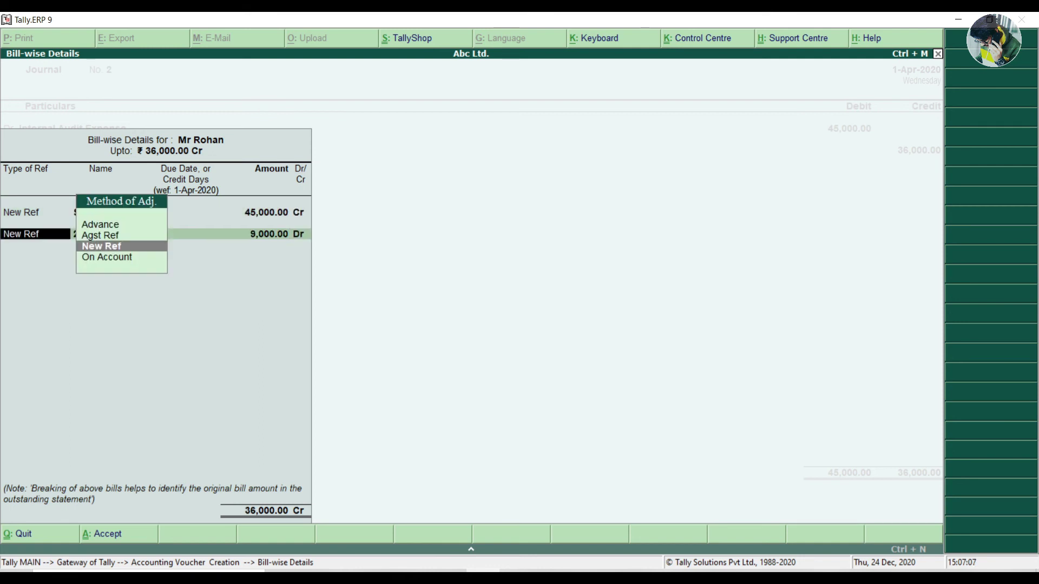
Step: Add a second new bill reference named Tds-01 for 9,000 Dr and finish the bill-wise details
{"action": "key", "text": "Return"}
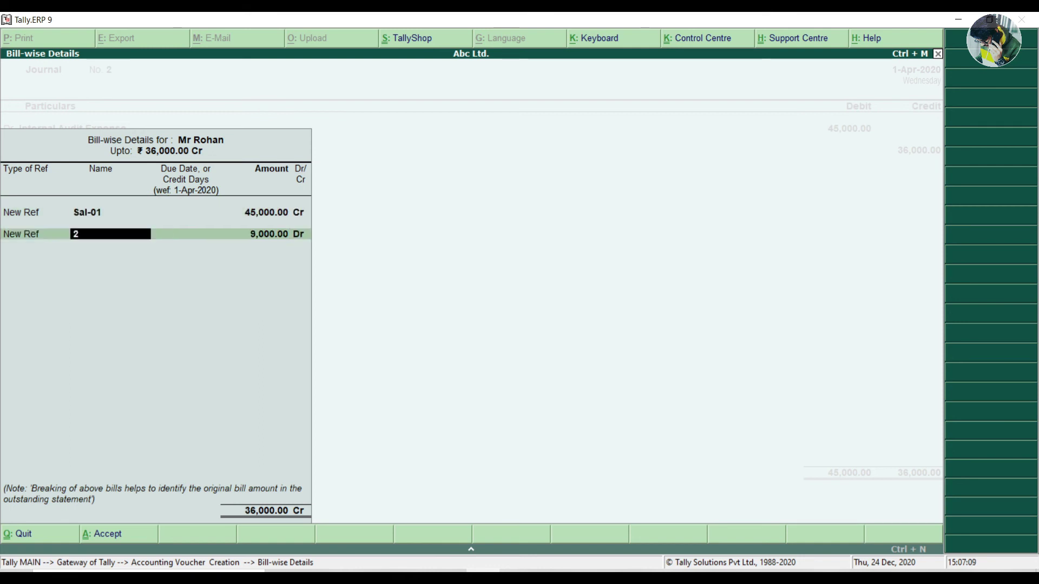
{"action": "type", "text": "Tds"}
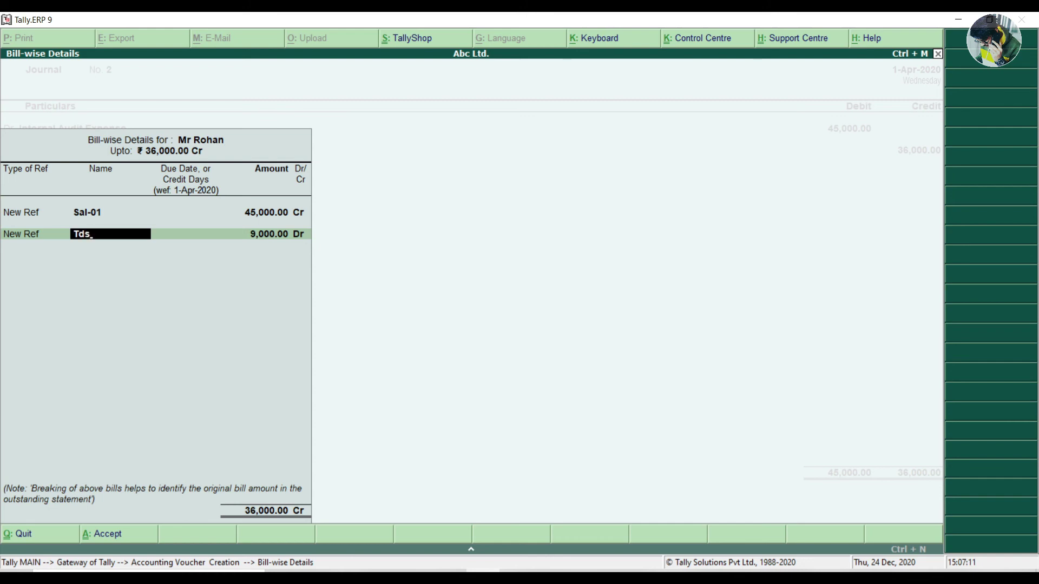
{"action": "type", "text": "-01"}
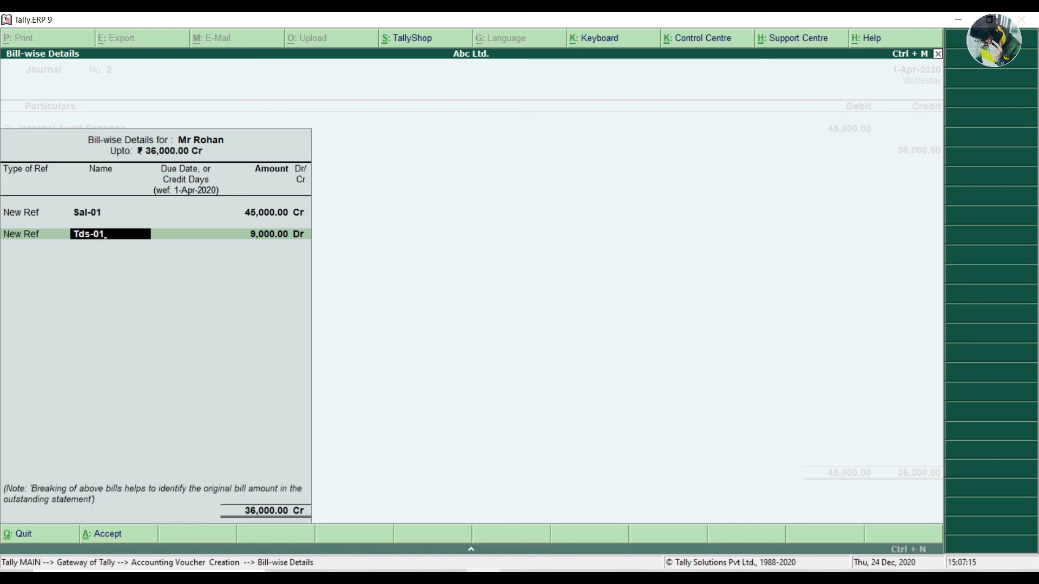
{"action": "key", "text": "Return"}
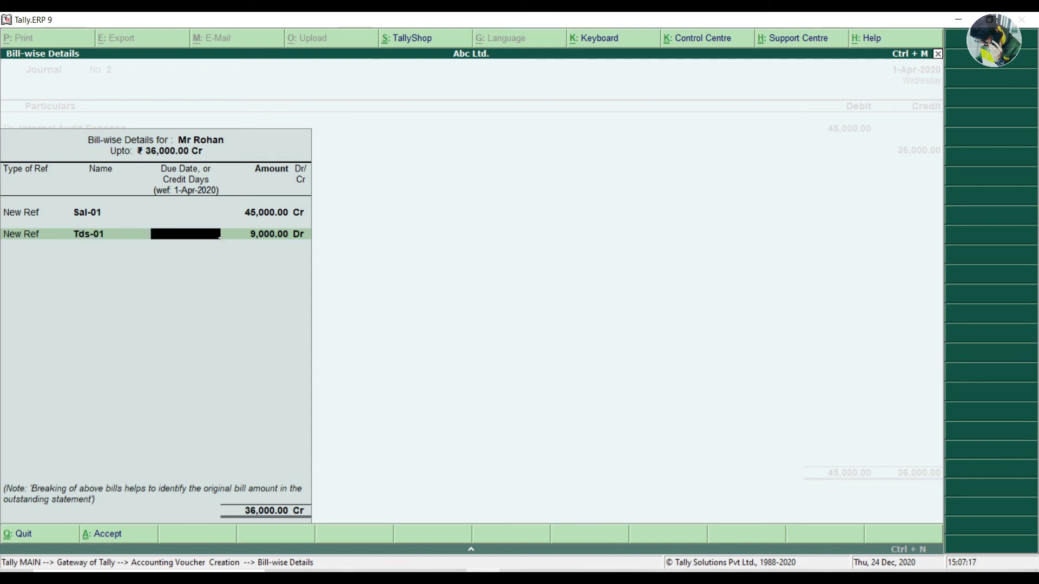
{"action": "key", "text": "Return"}
{"action": "key", "text": "Return"}
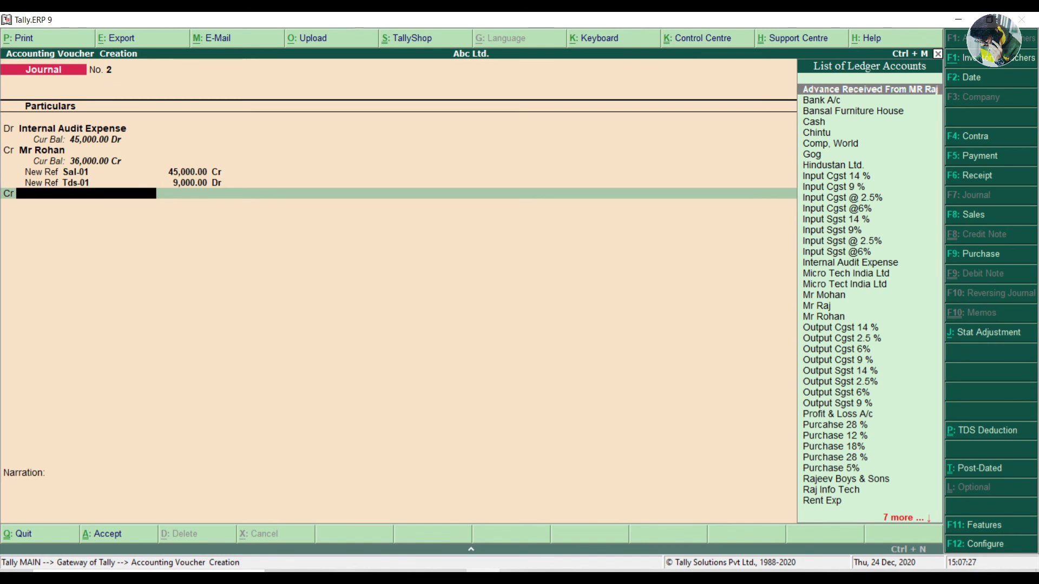
Step: Credit Tds on Internal Audit with 9,000 and save the journal voucher without a narration
{"action": "type", "text": "Tds"}
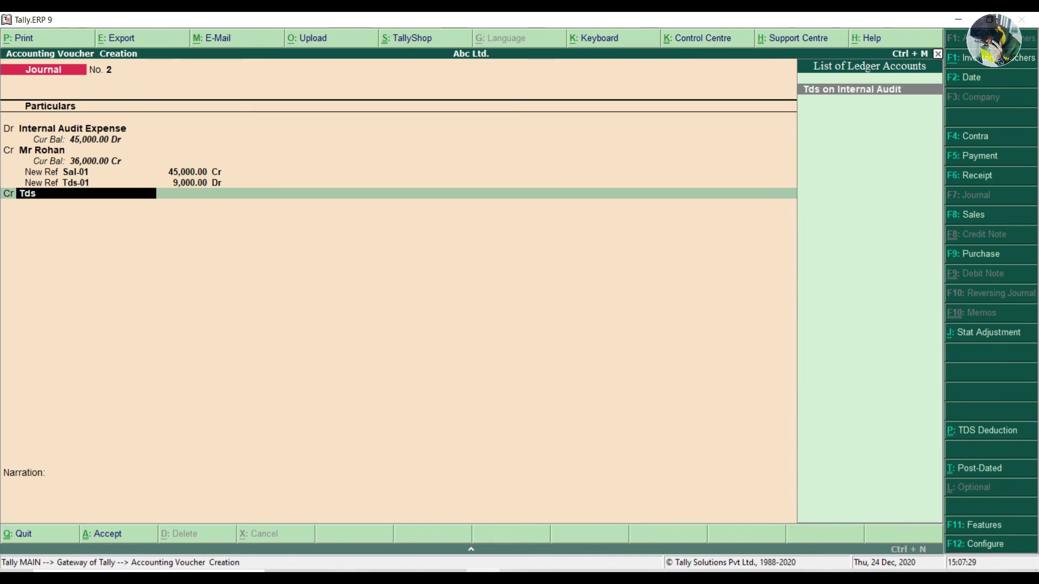
{"action": "key", "text": "Return"}
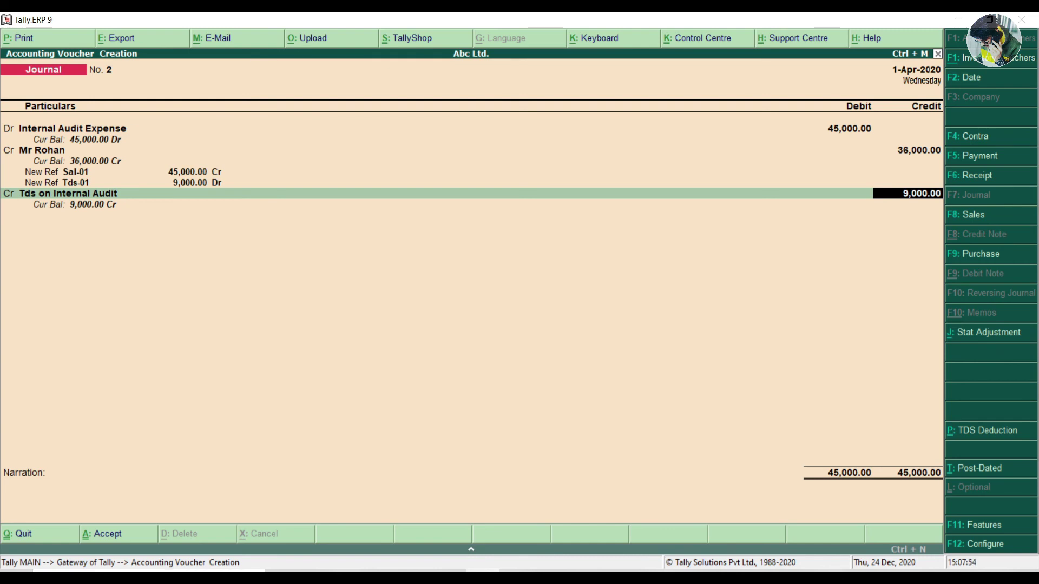
{"action": "key", "text": "Return"}
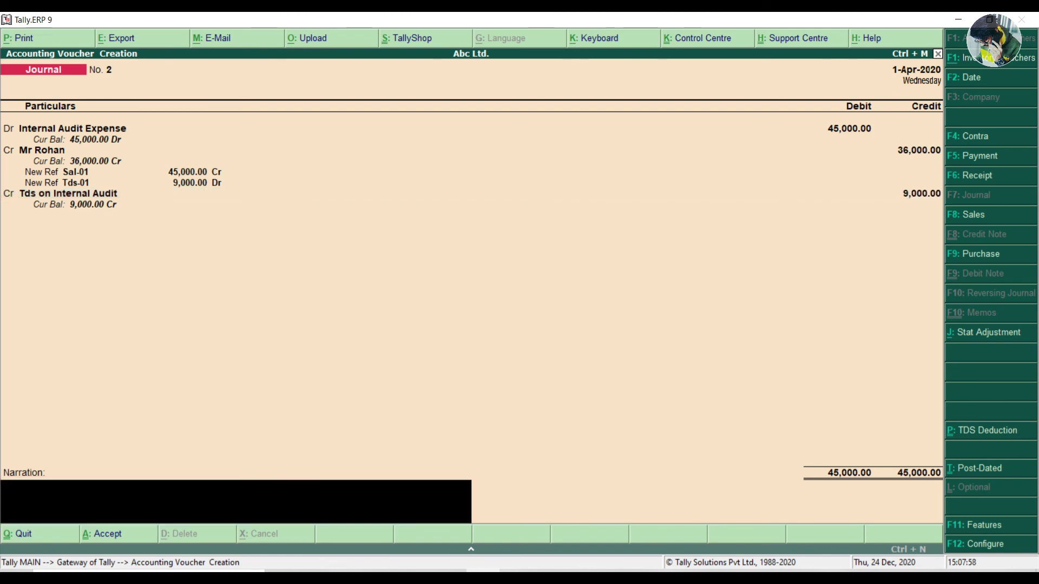
{"action": "key", "text": "Return"}
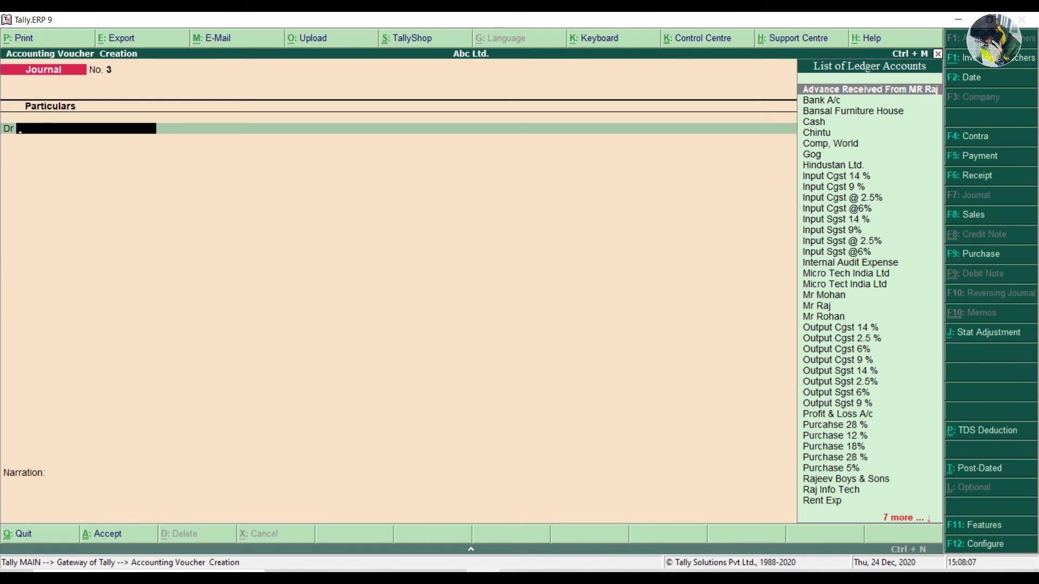
Step: Start a payment voucher and debit the salaried employee's ledger with 36,000
{"action": "key", "text": "F5"}
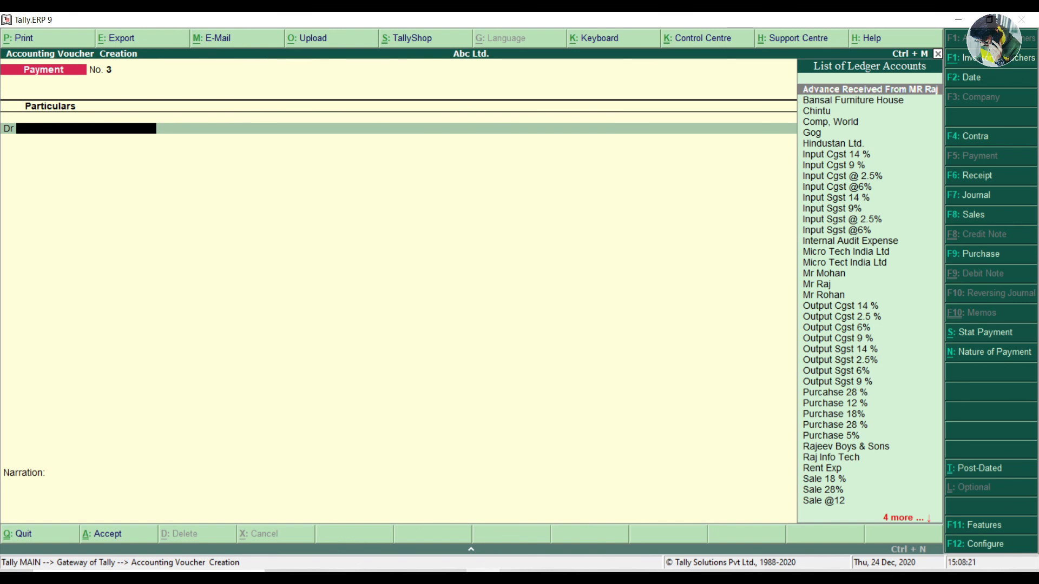
{"action": "type", "text": "Mr"}
{"action": "key", "text": "Down"}
{"action": "key", "text": "Down"}
{"action": "key", "text": "Down"}
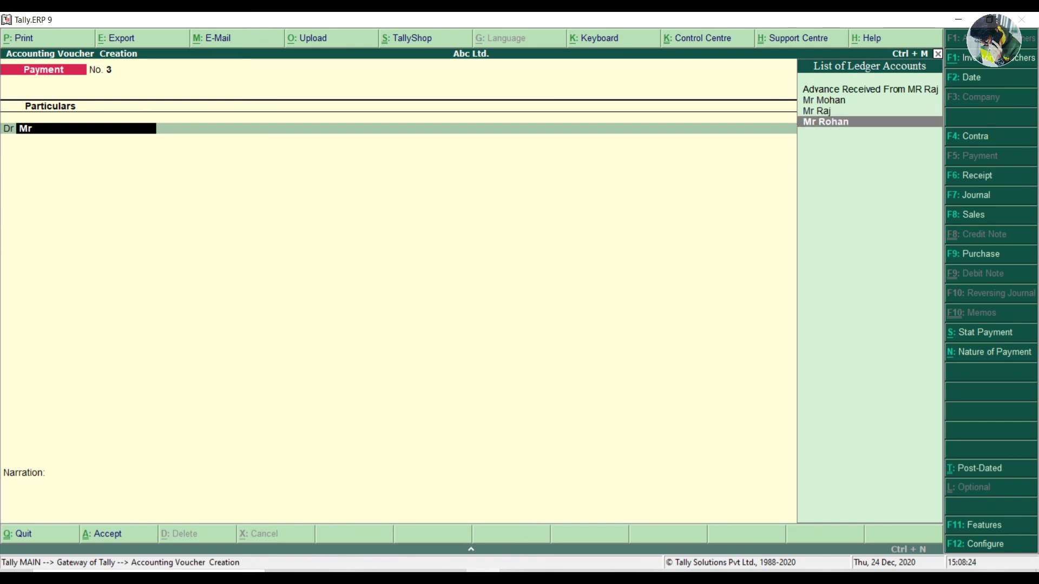
{"action": "key", "text": "Return"}
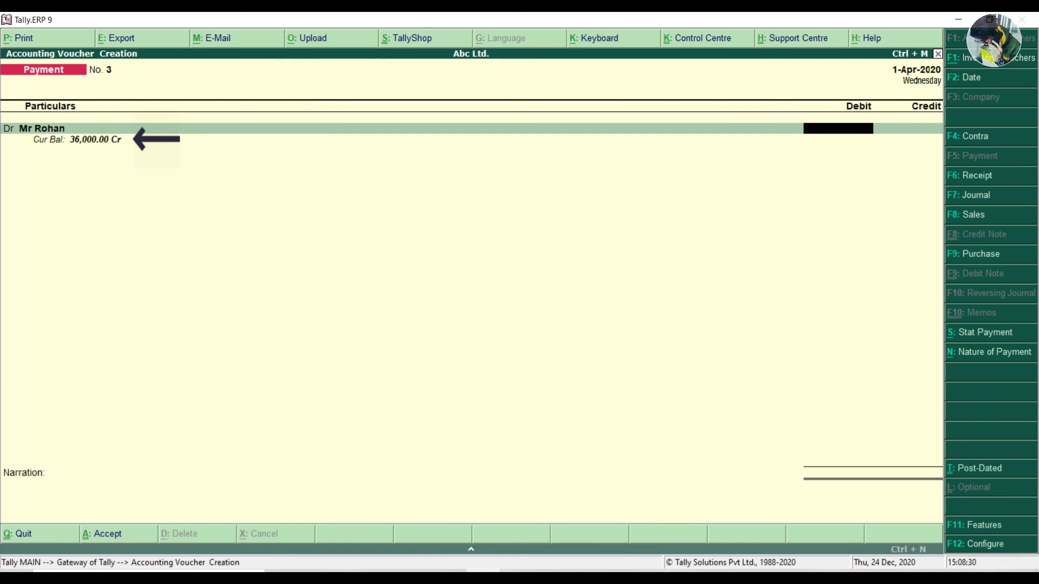
{"action": "type", "text": "36,"}
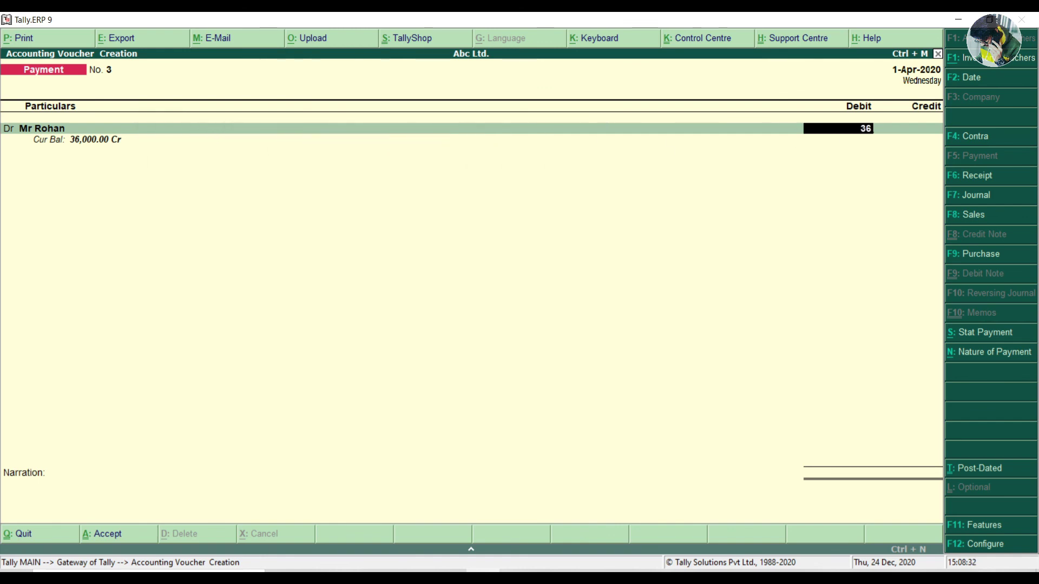
{"action": "type", "text": "000"}
{"action": "key", "text": "Return"}
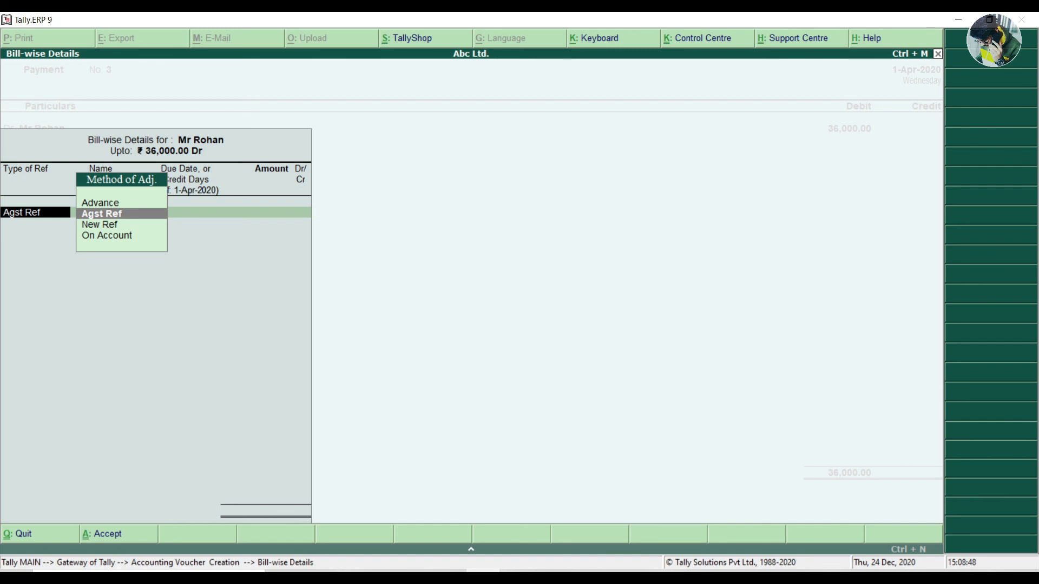
Step: Allocate the 36,000 payment against the pending bill Sal-01 as an Agst Ref
{"action": "key", "text": "Return"}
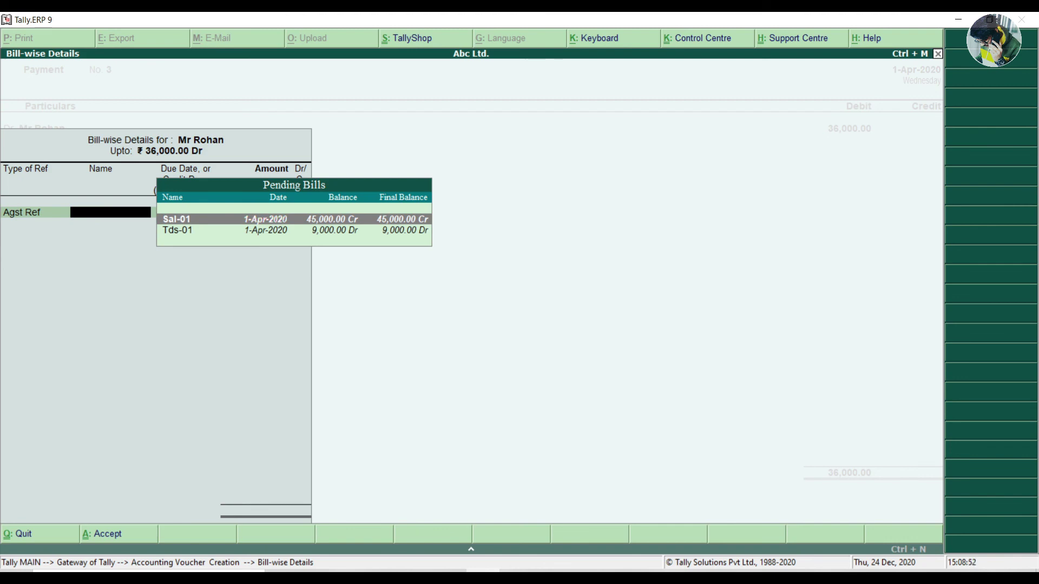
{"action": "key", "text": "Return"}
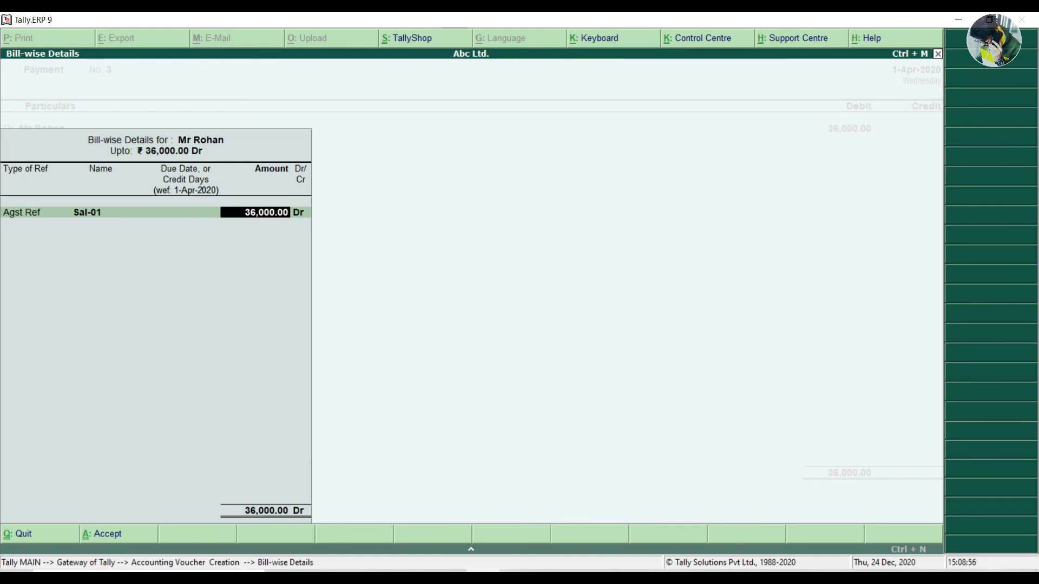
{"action": "key", "text": "Return"}
{"action": "key", "text": "Return"}
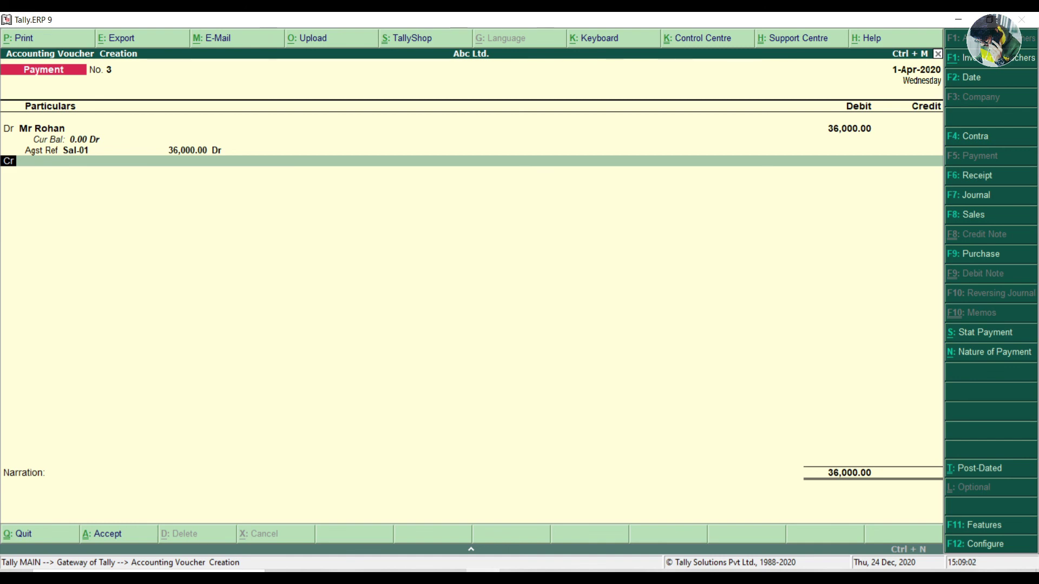
Step: Credit Cash with 36,000 and save the payment voucher without a narration
{"action": "key", "text": "Return"}
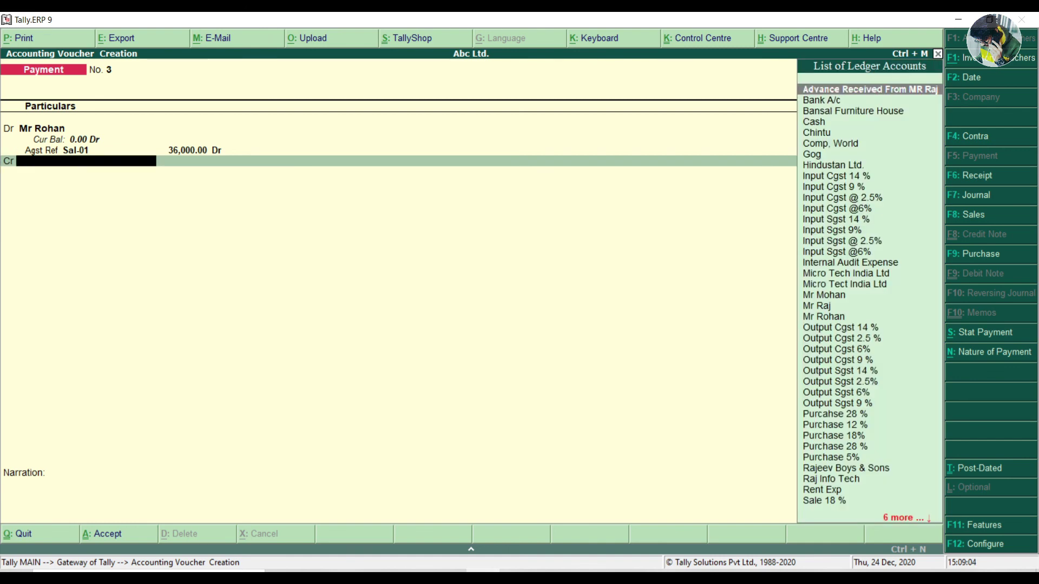
{"action": "type", "text": "Cash"}
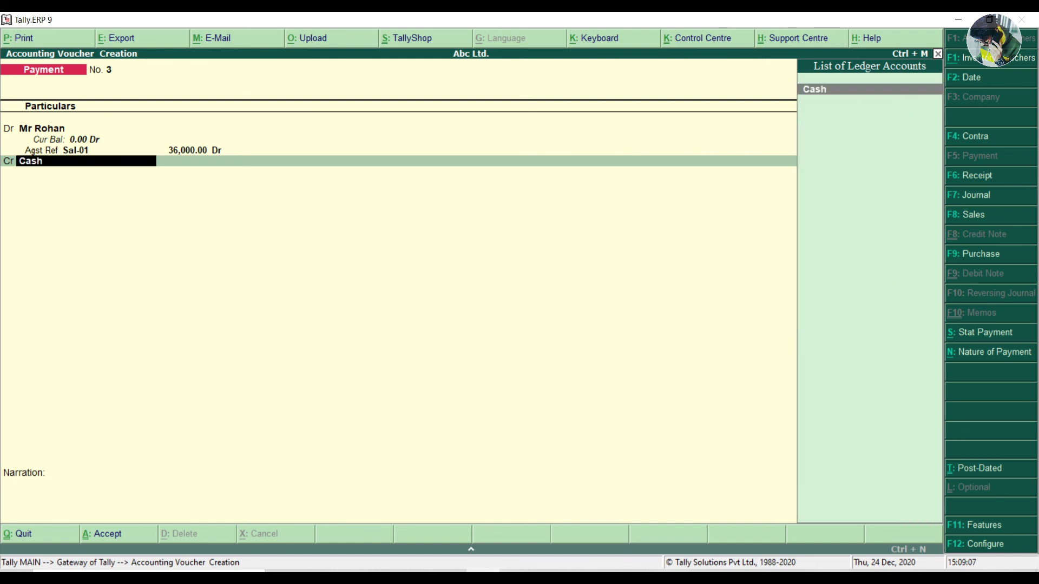
{"action": "key", "text": "Return"}
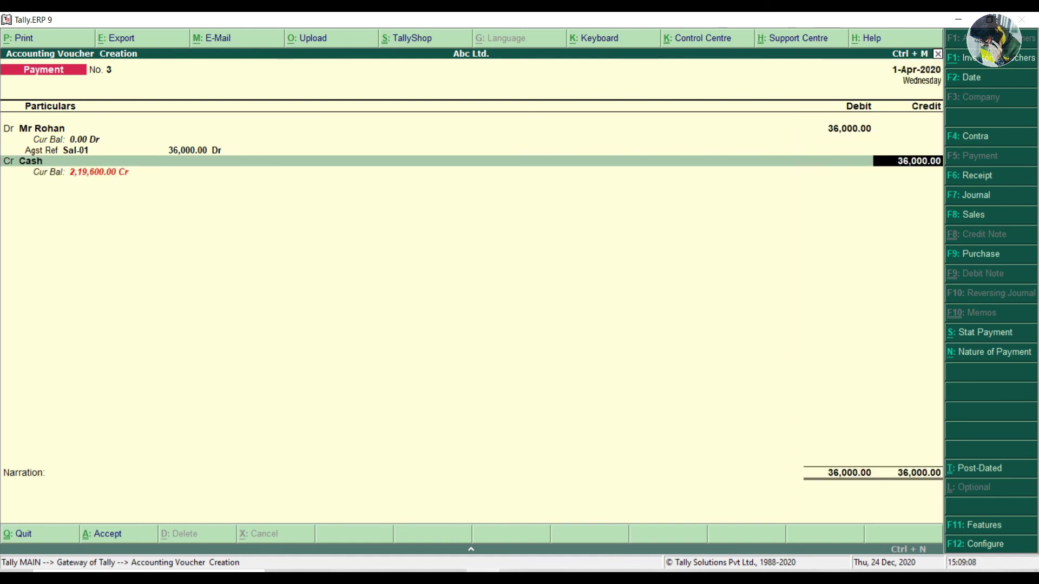
{"action": "key", "text": "Return"}
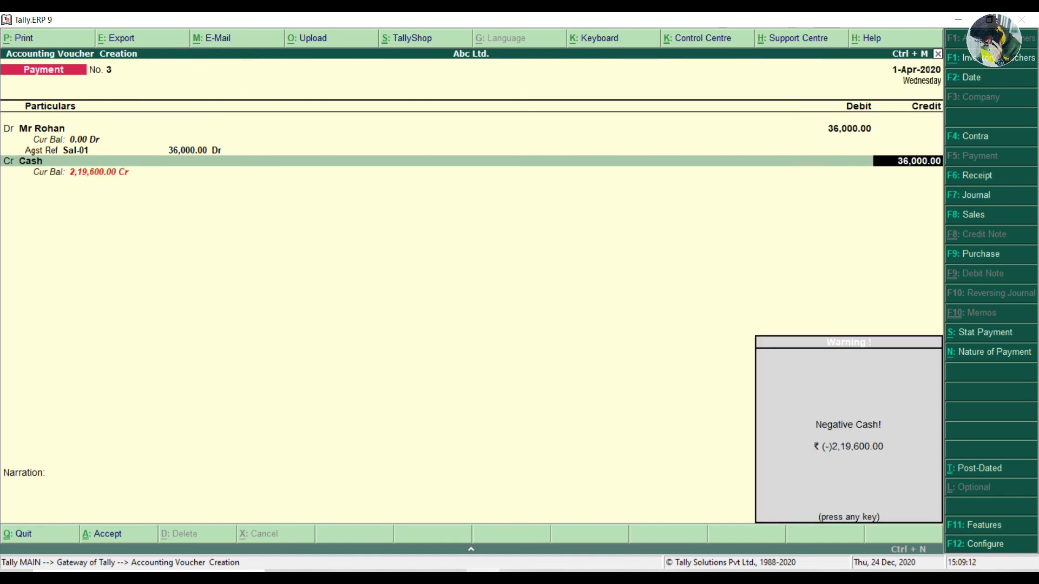
{"action": "key", "text": "Return"}
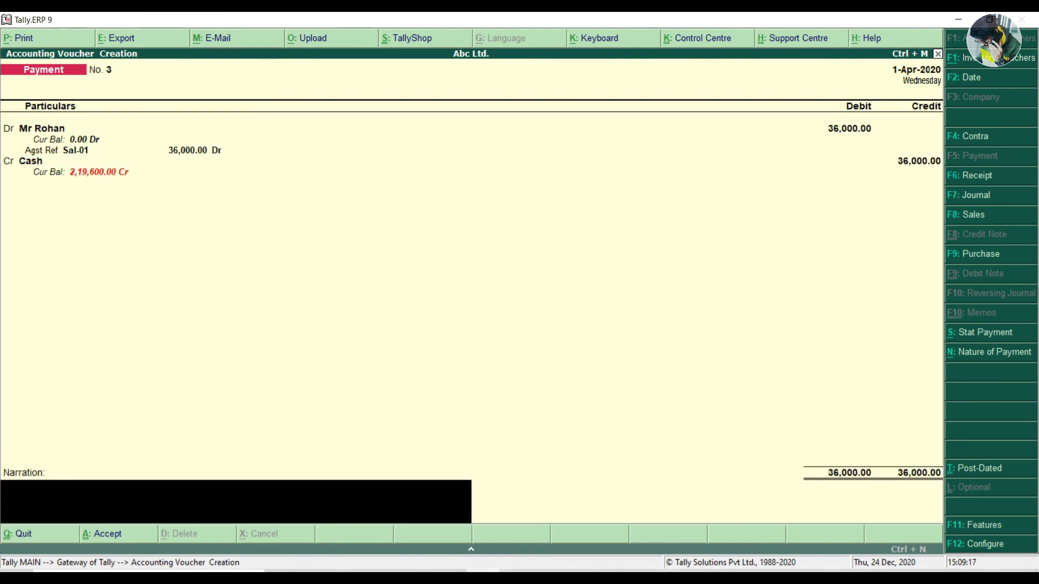
{"action": "key", "text": "Return"}
{"action": "key", "text": "Return"}
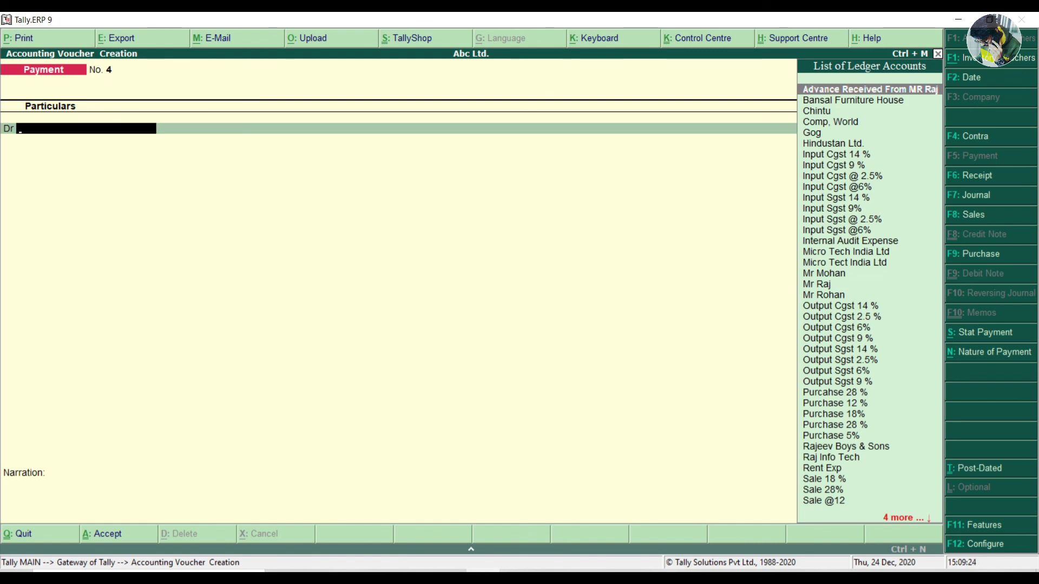
Step: Debit Tds on Internal Audit in the payment voucher with 9,000, allocated as an Agst Ref to the pending reference Jrnl / 2 / 32
{"action": "type", "text": "Td"}
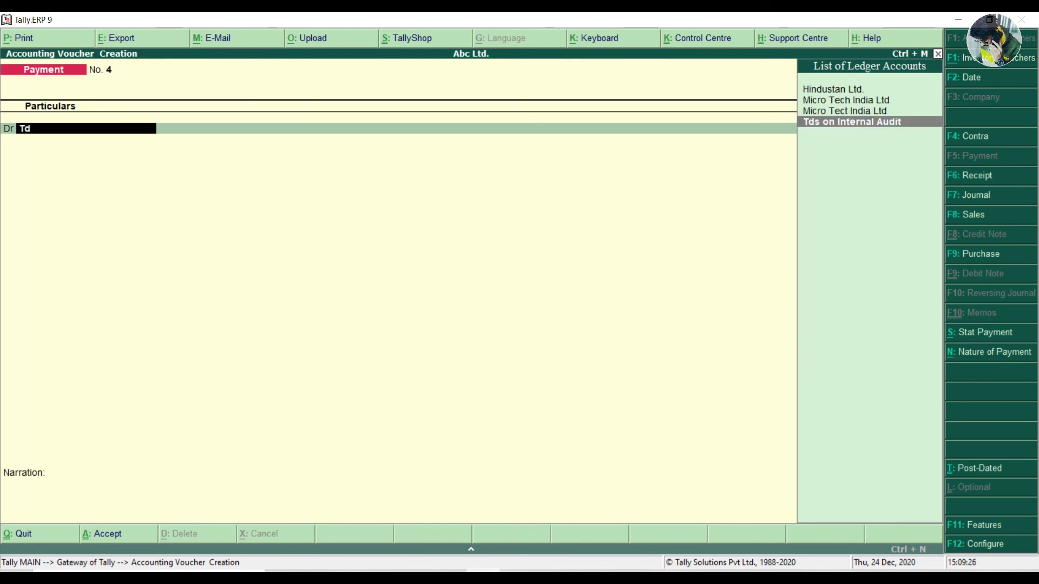
{"action": "type", "text": "s"}
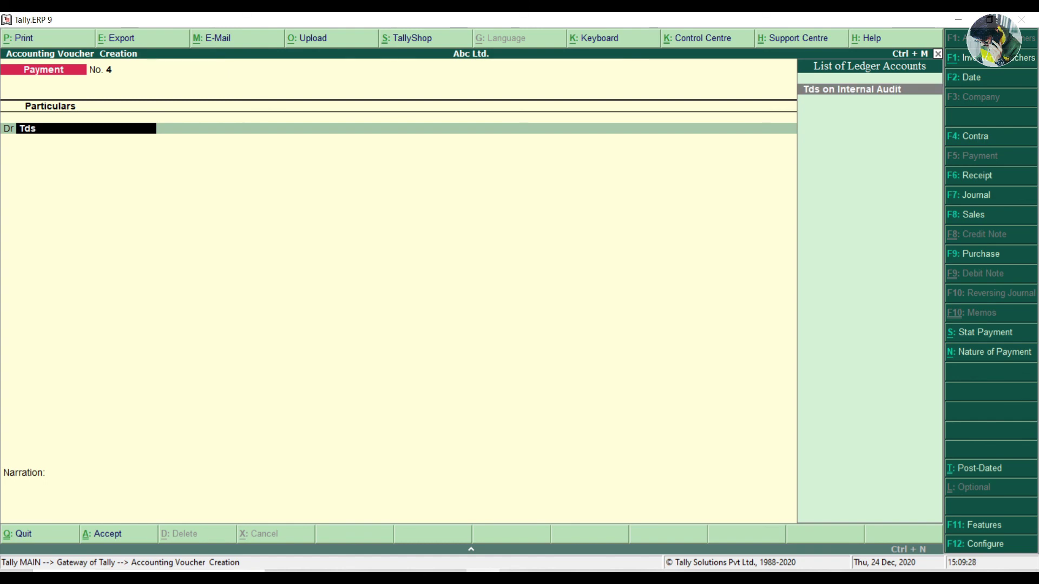
{"action": "key", "text": "Return"}
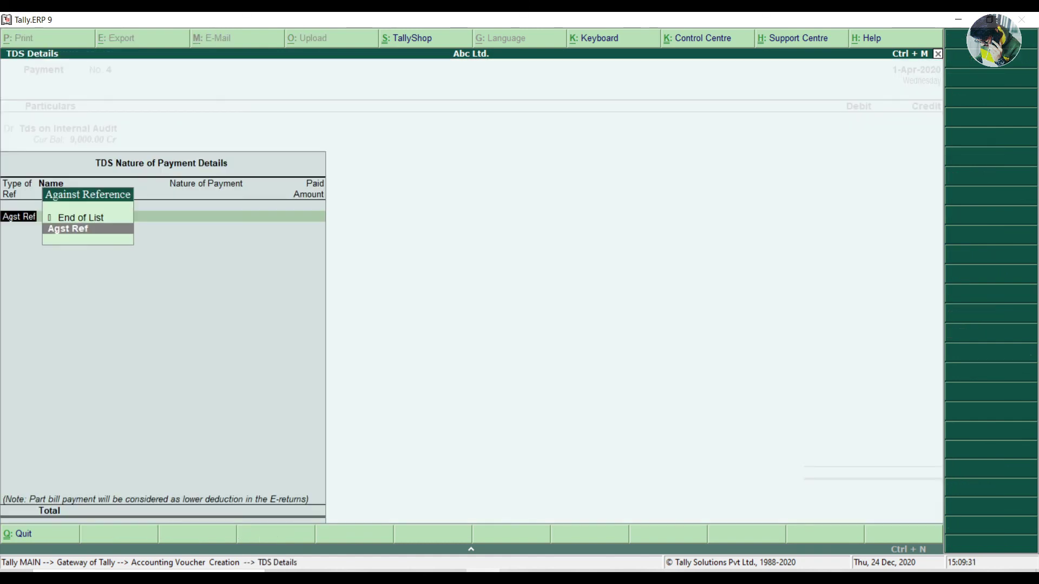
{"action": "key", "text": "Return"}
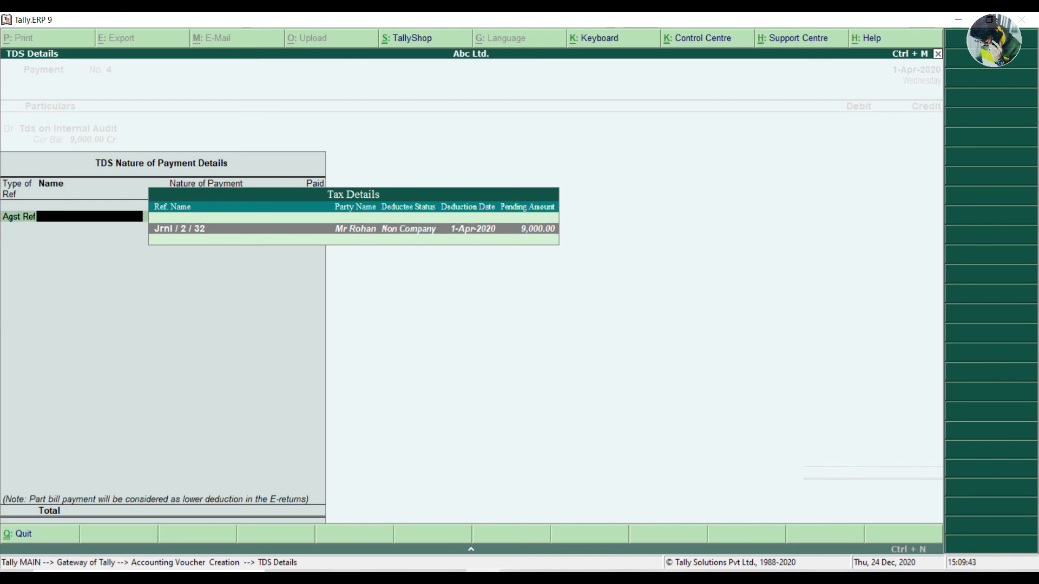
{"action": "key", "text": "Return"}
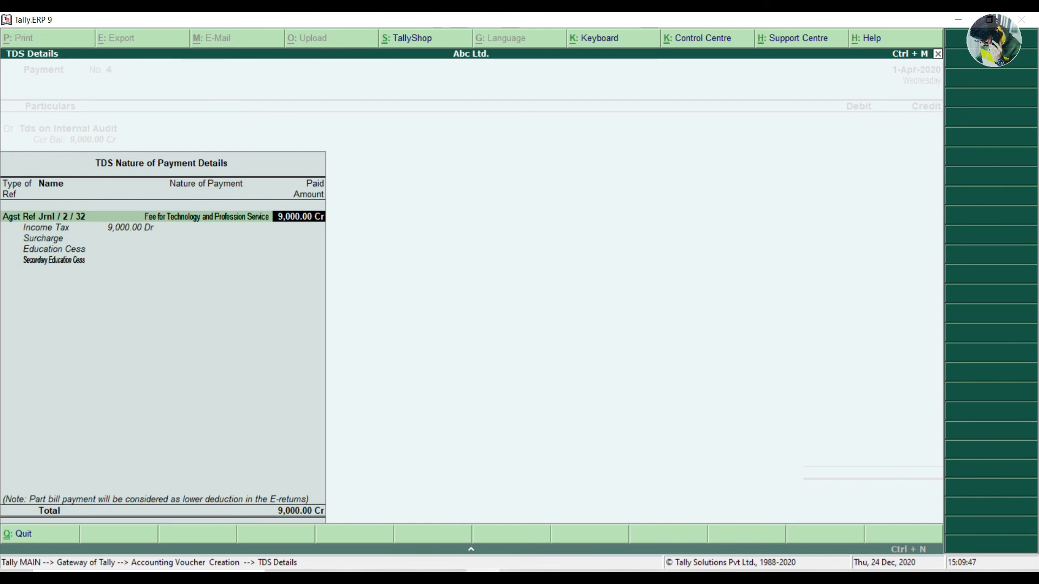
{"action": "key", "text": "Return"}
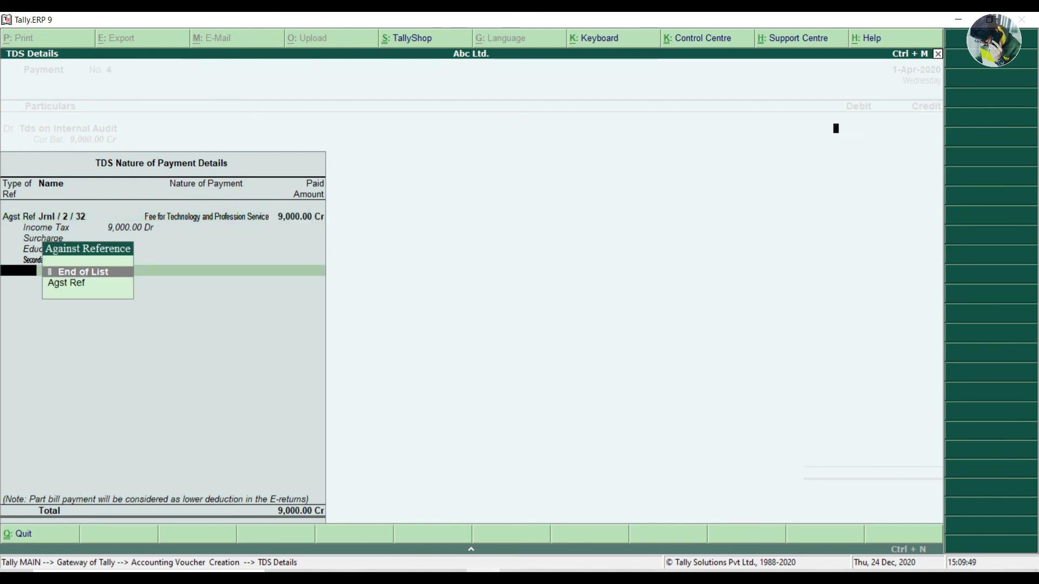
{"action": "key", "text": "Return"}
{"action": "key", "text": "Return"}
{"action": "key", "text": "Return"}
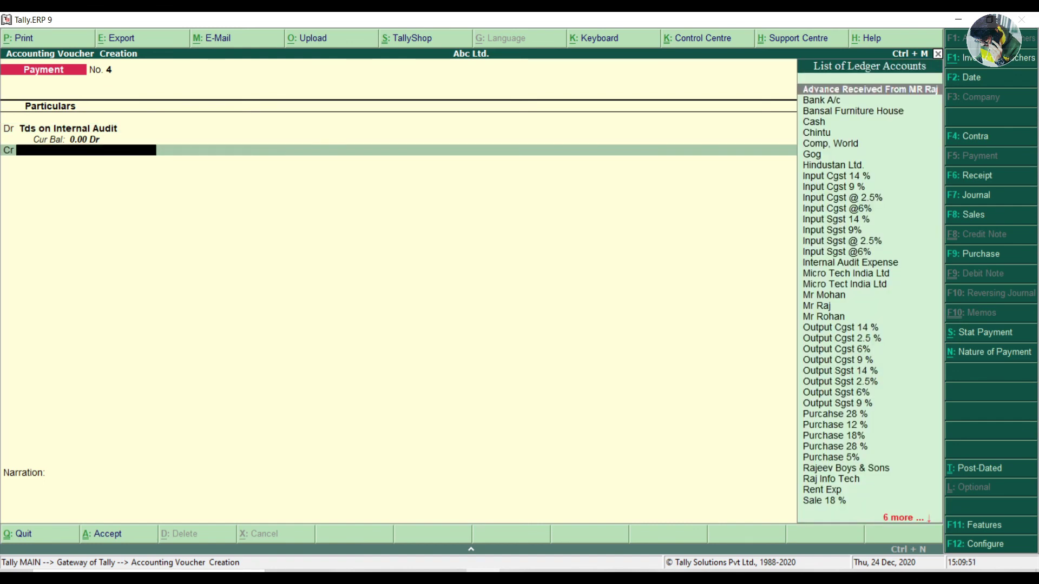
Step: Credit Bank A/c with 9,000 and save the payment voucher without a narration
{"action": "type", "text": "Bank"}
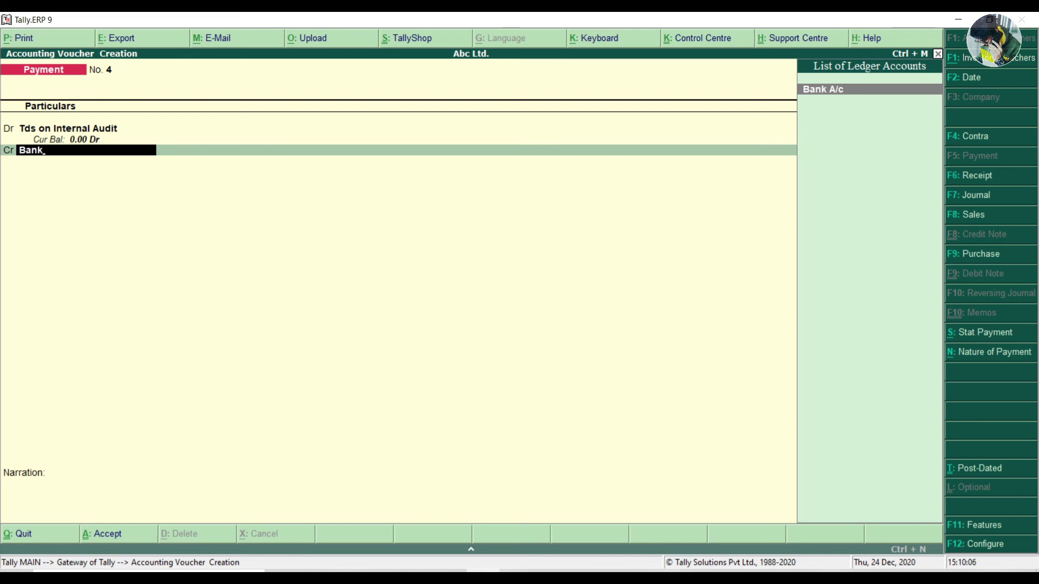
{"action": "key", "text": "Return"}
{"action": "key", "text": "Return"}
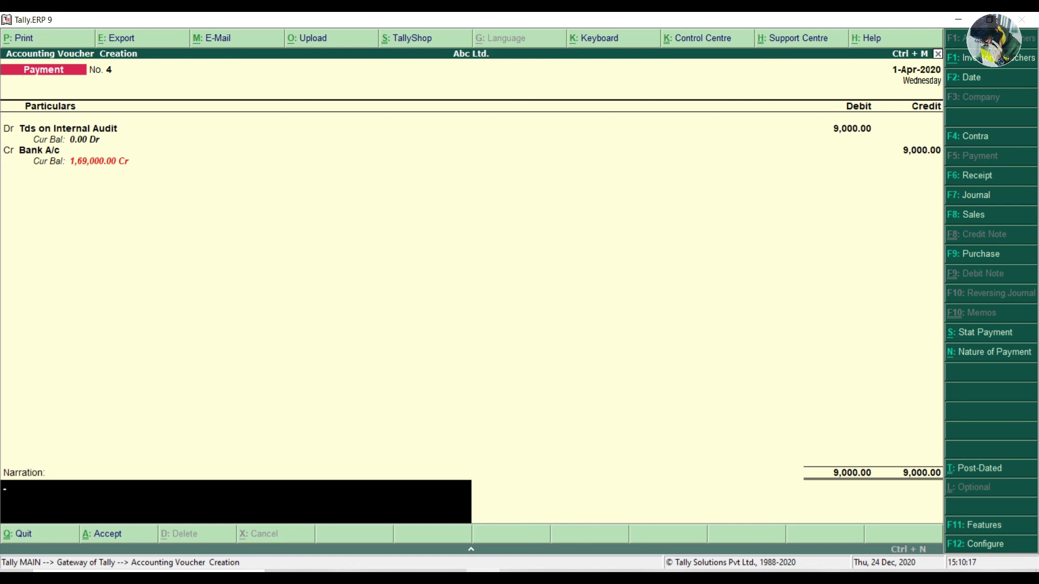
{"action": "key", "text": "ctrl+a"}
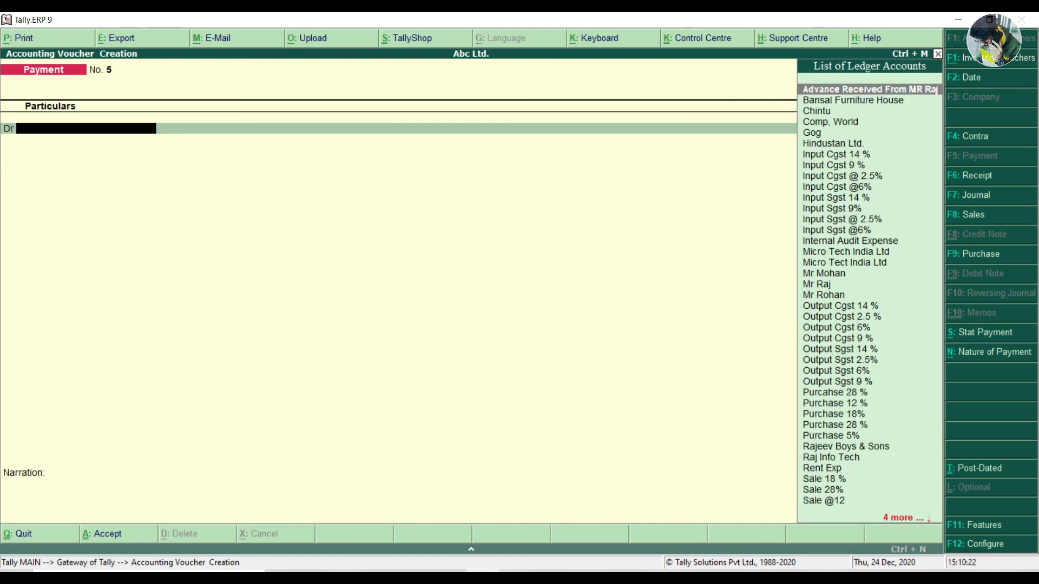
Step: Review the saved internal audit journal voucher, the cash payment to the party and the bank payment of the TDS
{"action": "key", "text": "Page_Up"}
{"action": "key", "text": "Page_Up"}
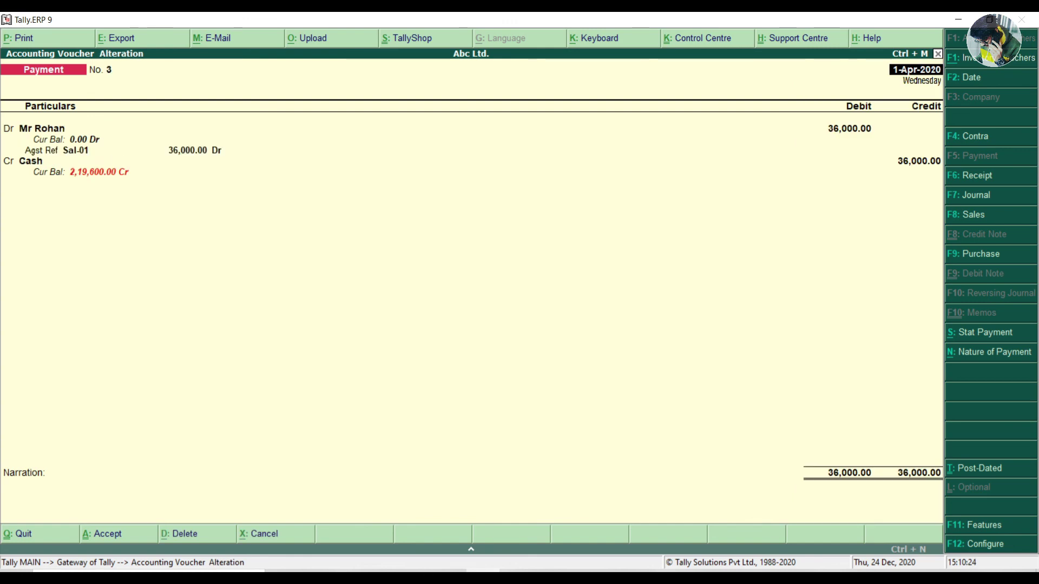
{"action": "key", "text": "Page_Up"}
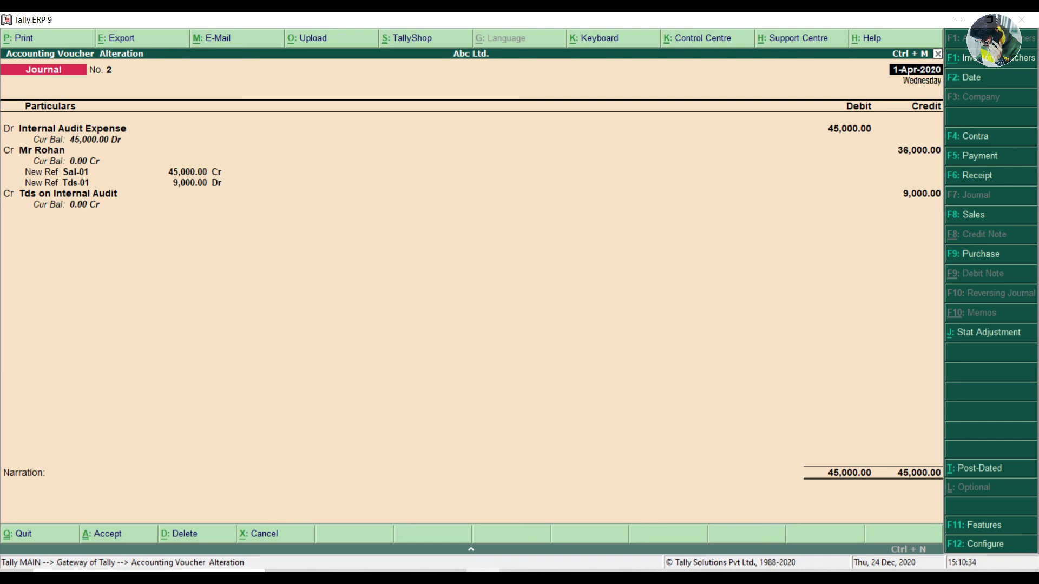
{"action": "key", "text": "Page_Down"}
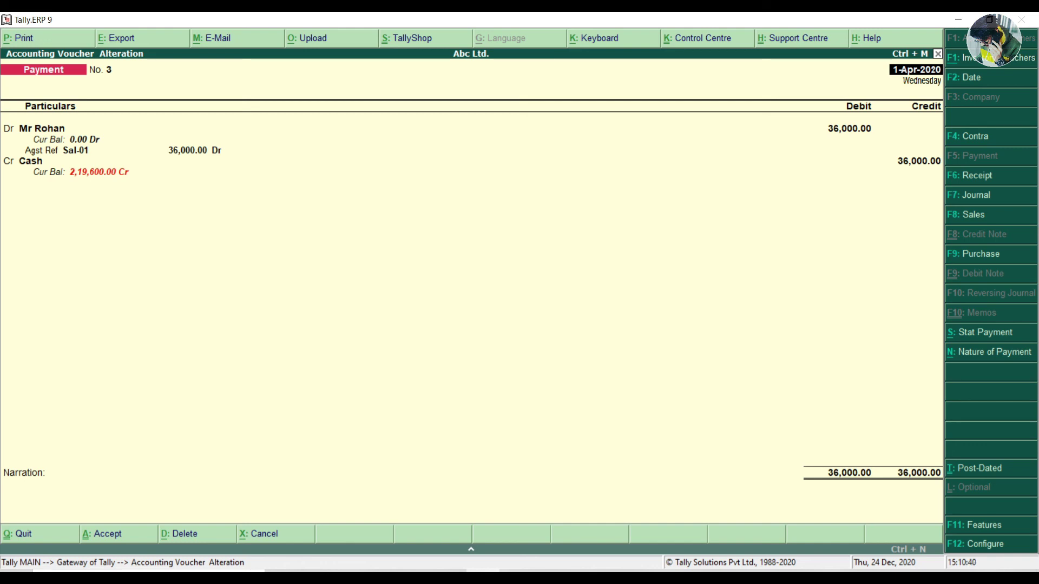
{"action": "key", "text": "Page_Down"}
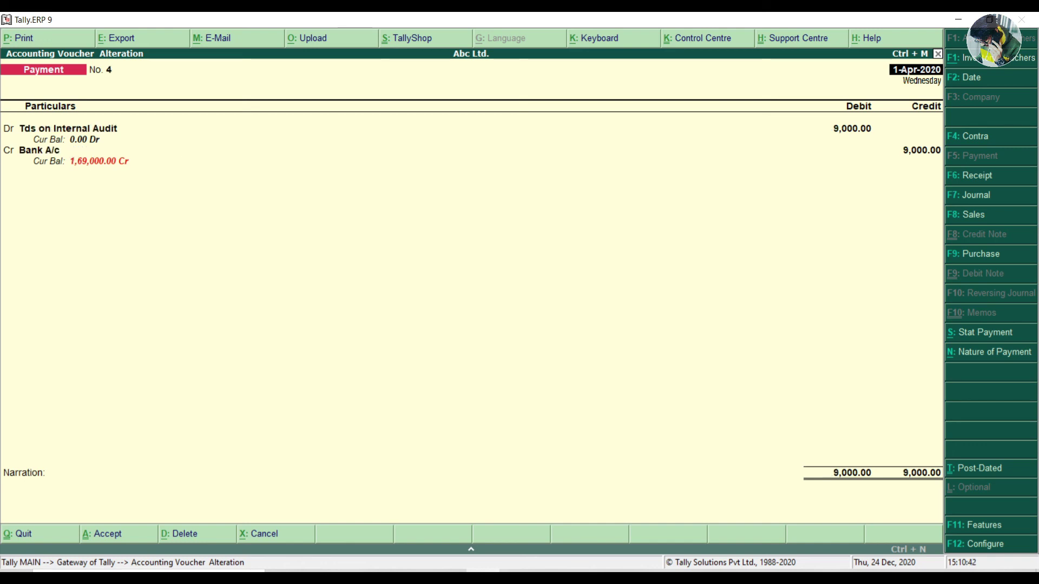